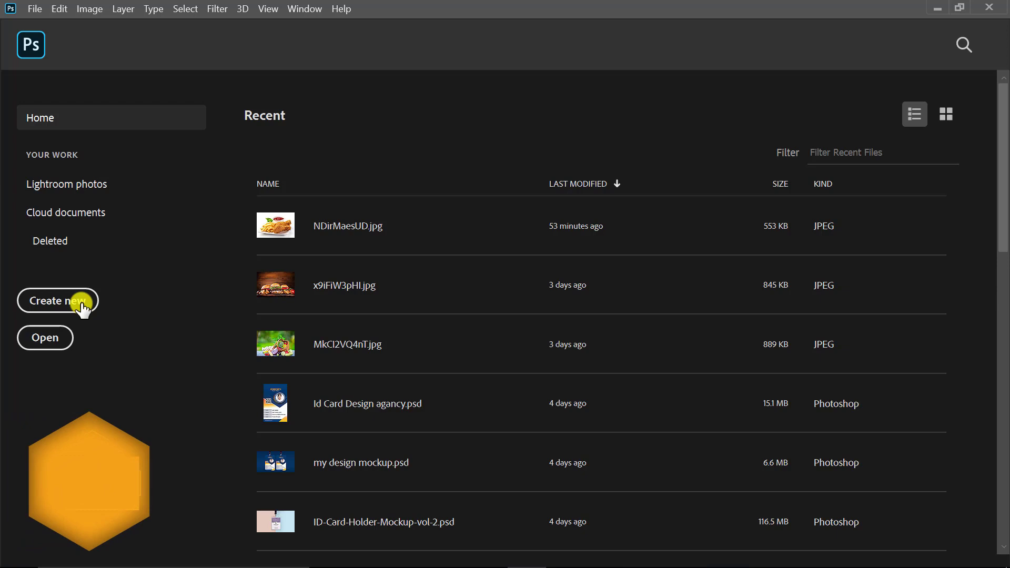
- Create a 1080 × 1920 px, 300 ppi portrait document named 'Instagram Story Design'
click(82, 304)
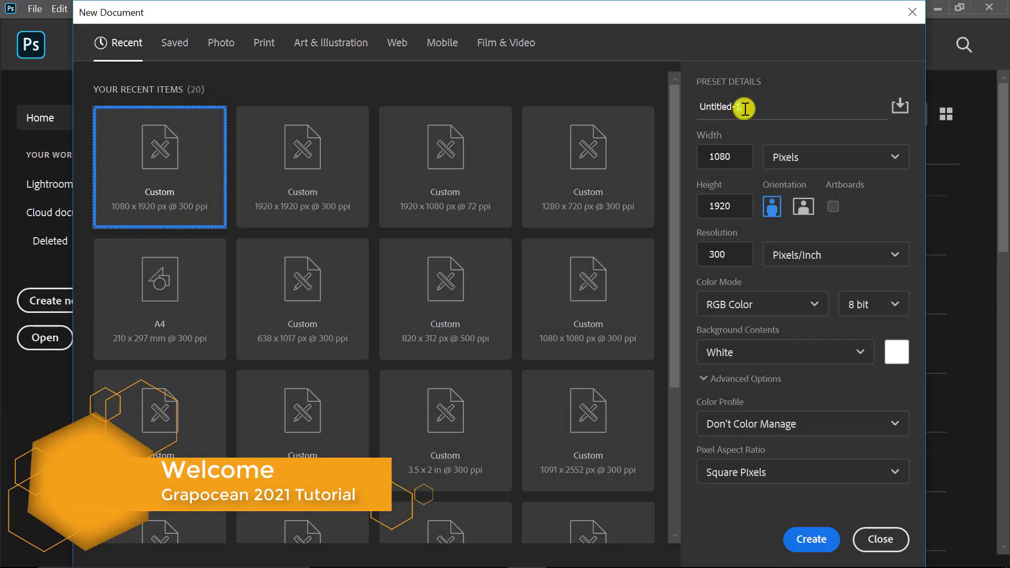
click(699, 107)
key(BackSpace)
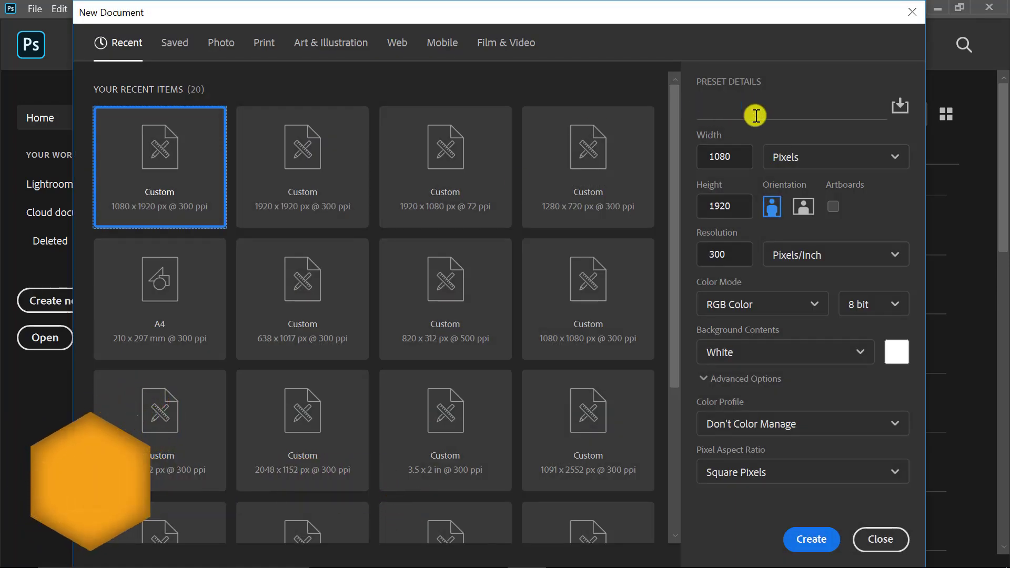
text(Ins)
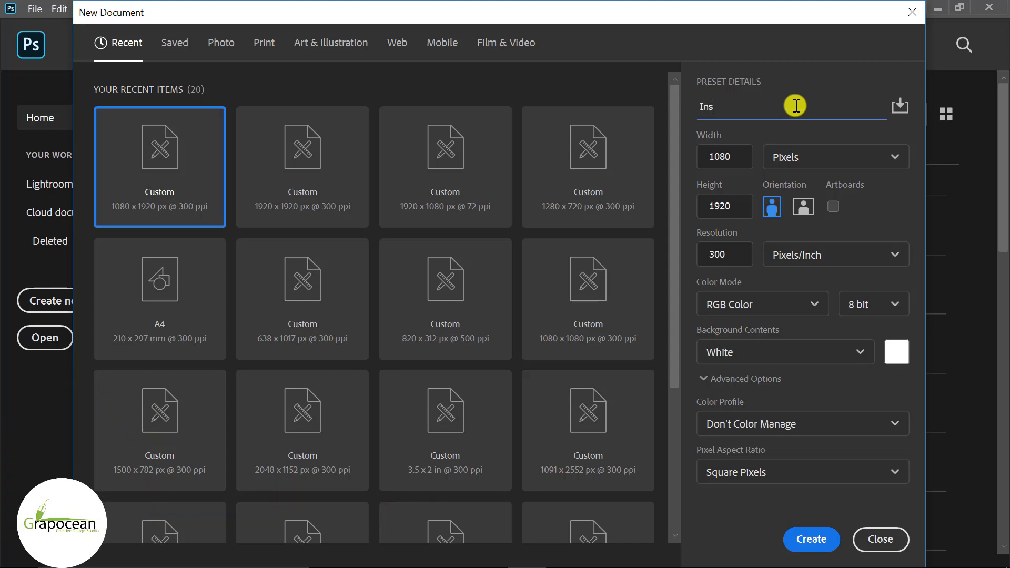
text(tag)
text(ram Story Design)
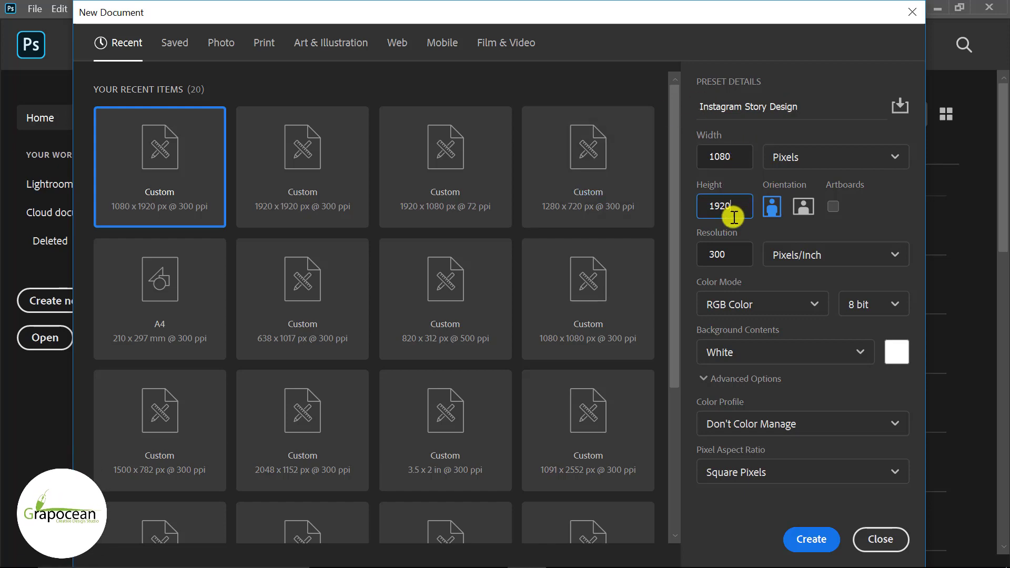
click(817, 543)
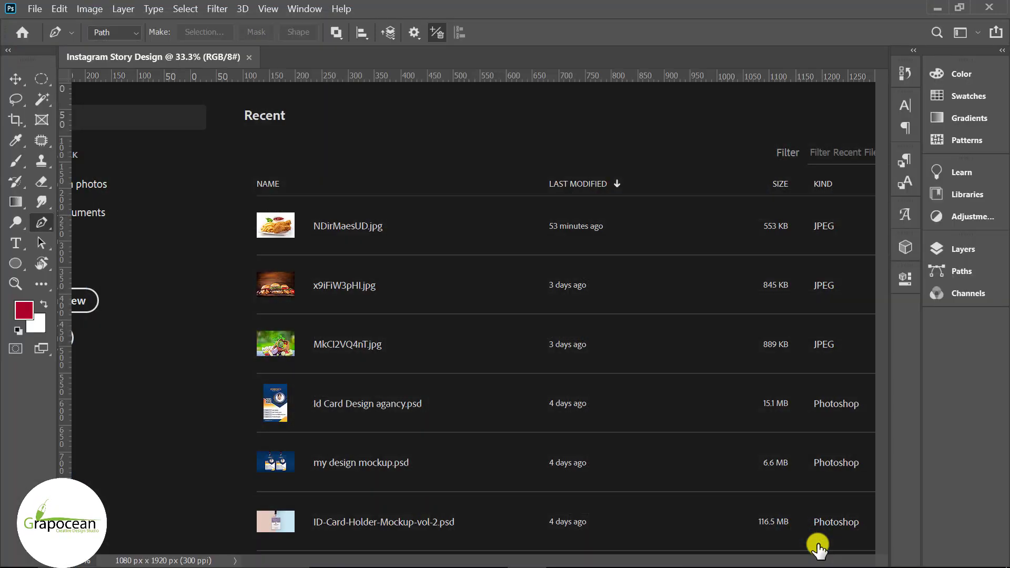
- Open DXaf8Lh6DY.jpg, Rr2zCf2BRy (1).jpg and tri fold brochure.png, showing the grey texture with its layers
click(33, 9)
click(360, 232)
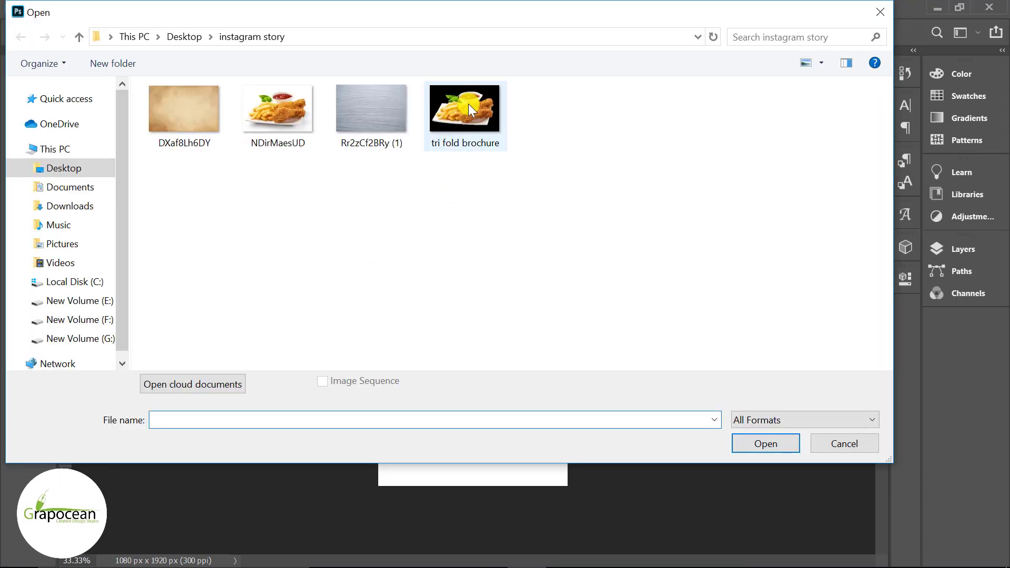
click(470, 110)
click(759, 442)
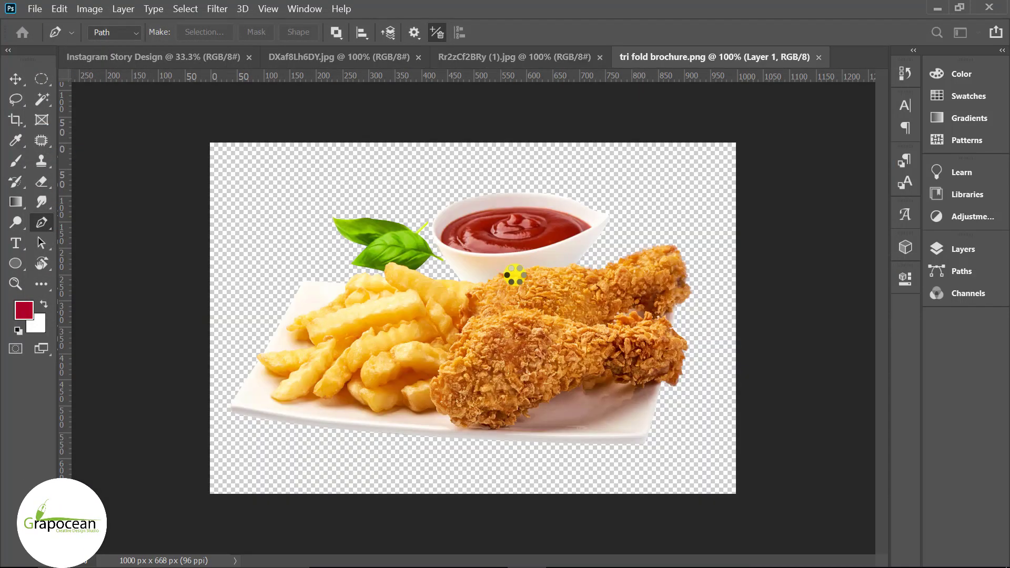
click(362, 57)
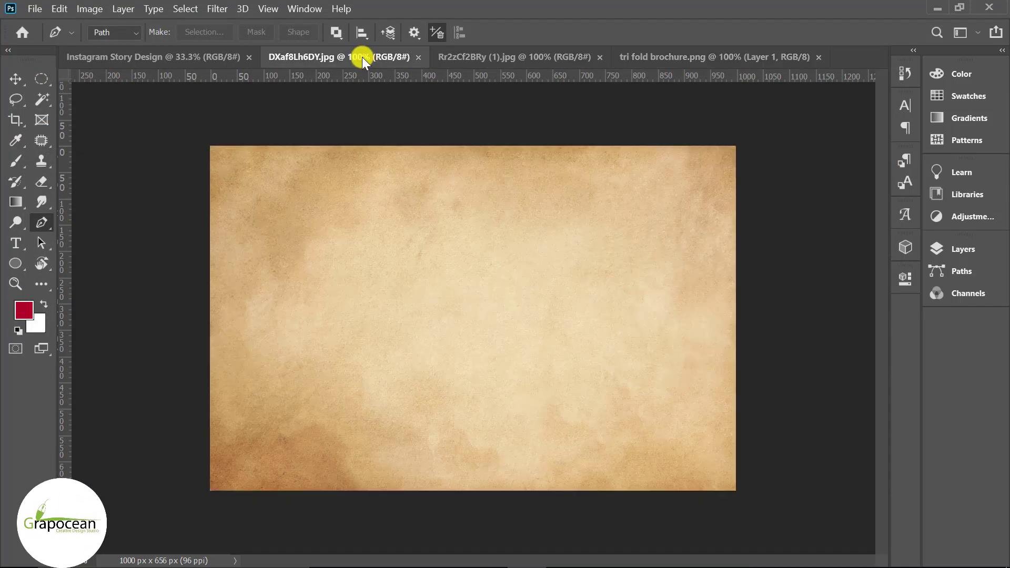
click(500, 57)
click(973, 249)
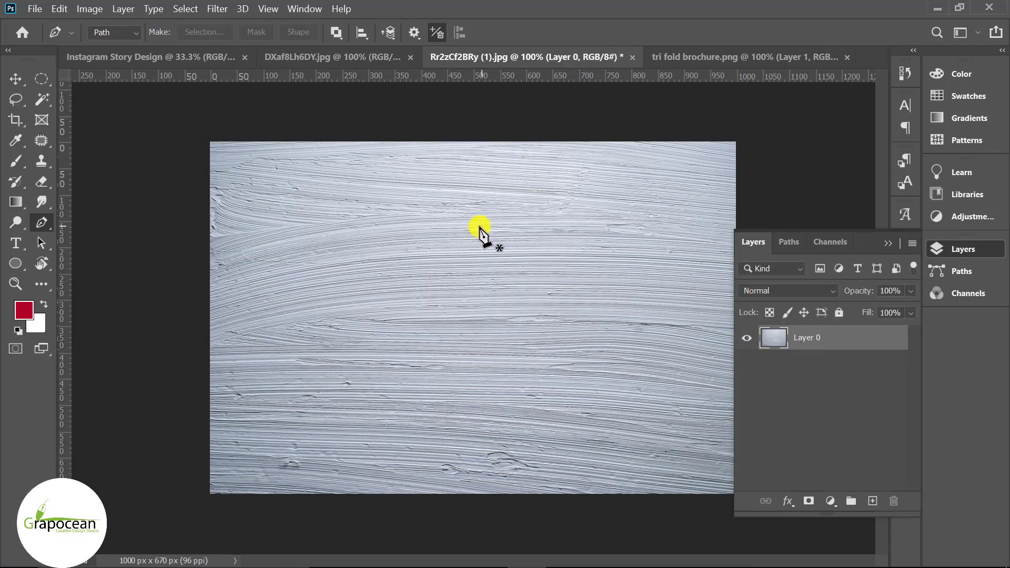
- Bring the grey texture into the story as Layer 1, rotated upright and enlarged
click(16, 79)
mouse_move(432, 210)
mouse_down()
mouse_move(320, 204)
mouse_move(436, 314)
mouse_up()
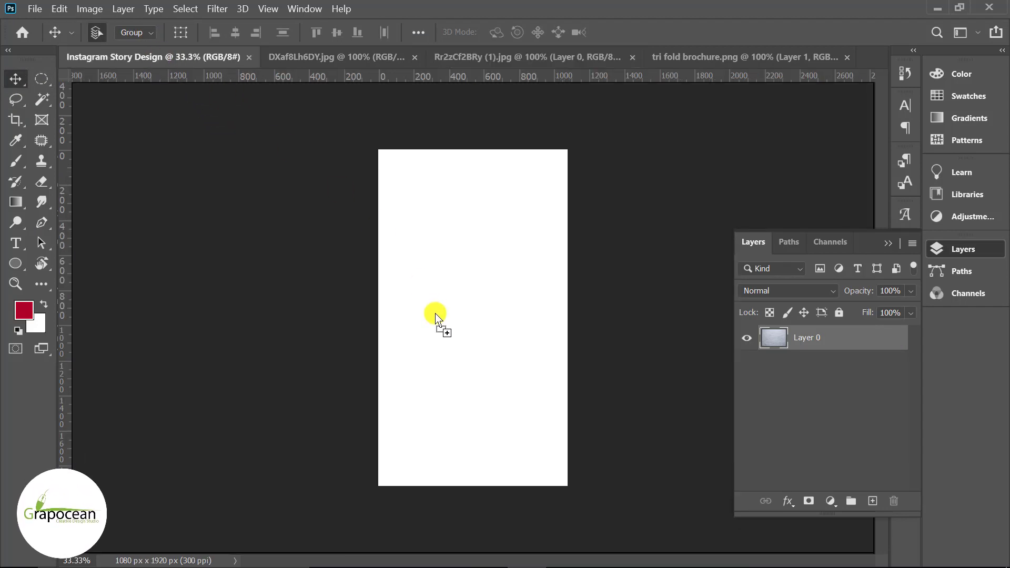
key(ctrl+t)
mouse_move(596, 372)
mouse_down()
mouse_move(444, 442)
mouse_move(339, 379)
mouse_up()
mouse_move(459, 399)
mouse_down()
mouse_move(526, 450)
mouse_move(482, 411)
mouse_up()
drag(554, 476, 568, 485)
key(Return)
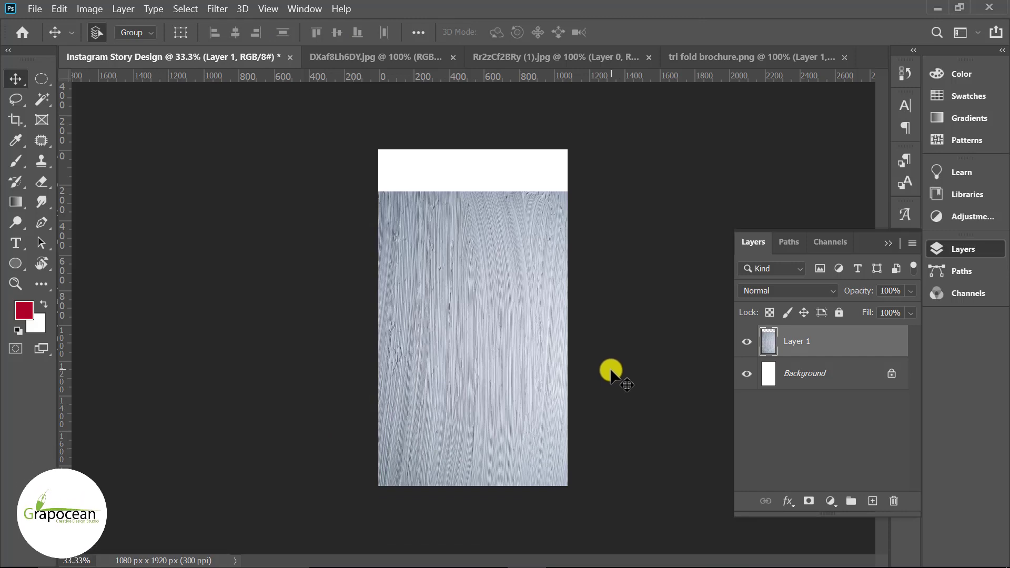
- Bring the paper texture in as Layer 2, rotated a quarter turn and enlarged over the canvas
click(358, 54)
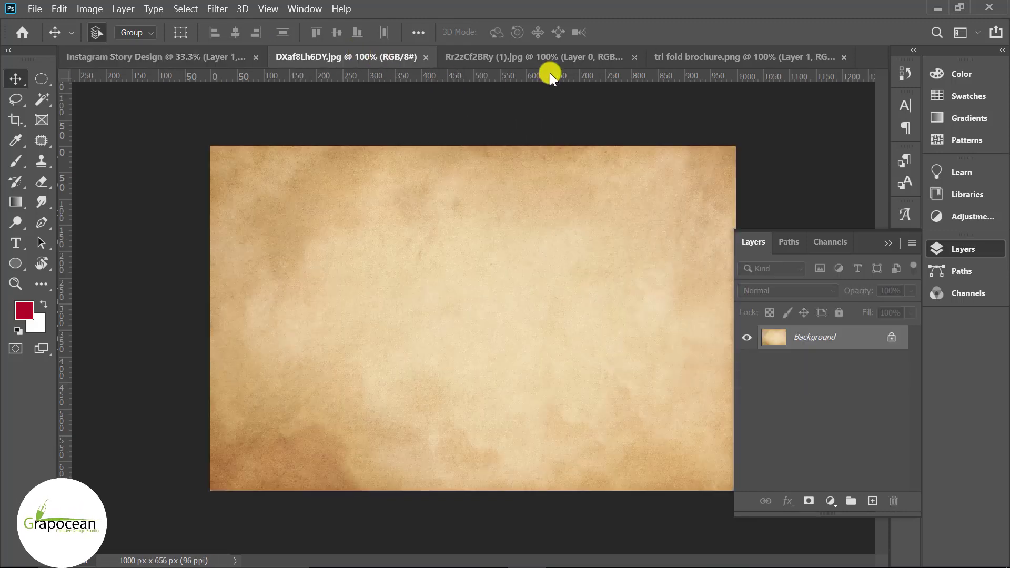
drag(388, 206, 465, 343)
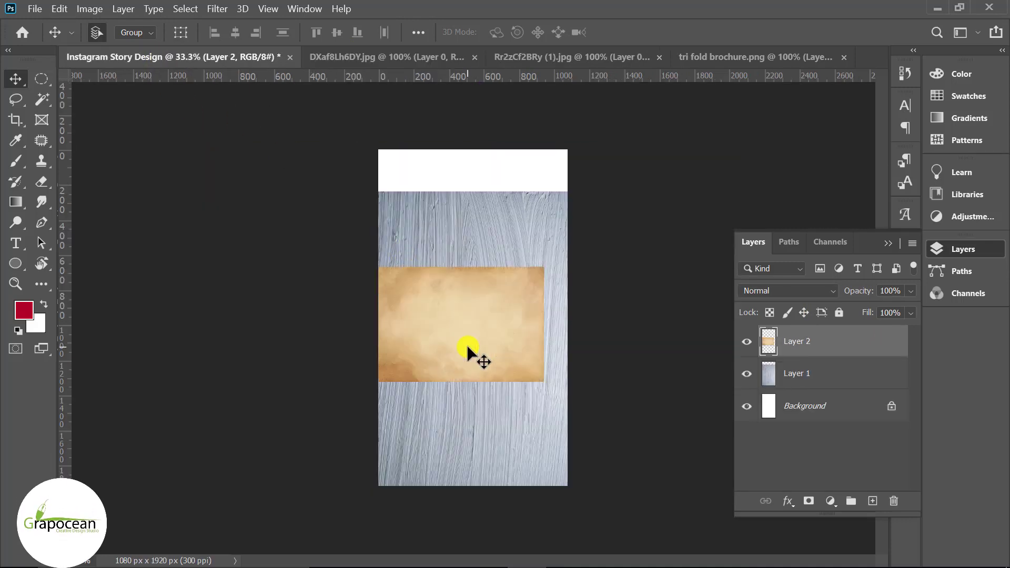
key(ctrl+t)
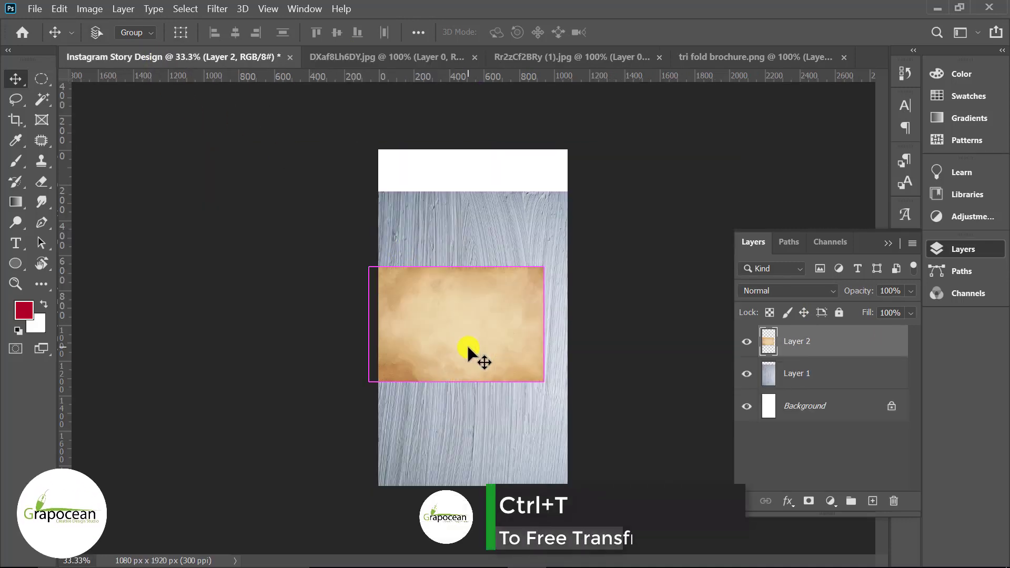
drag(571, 413, 370, 433)
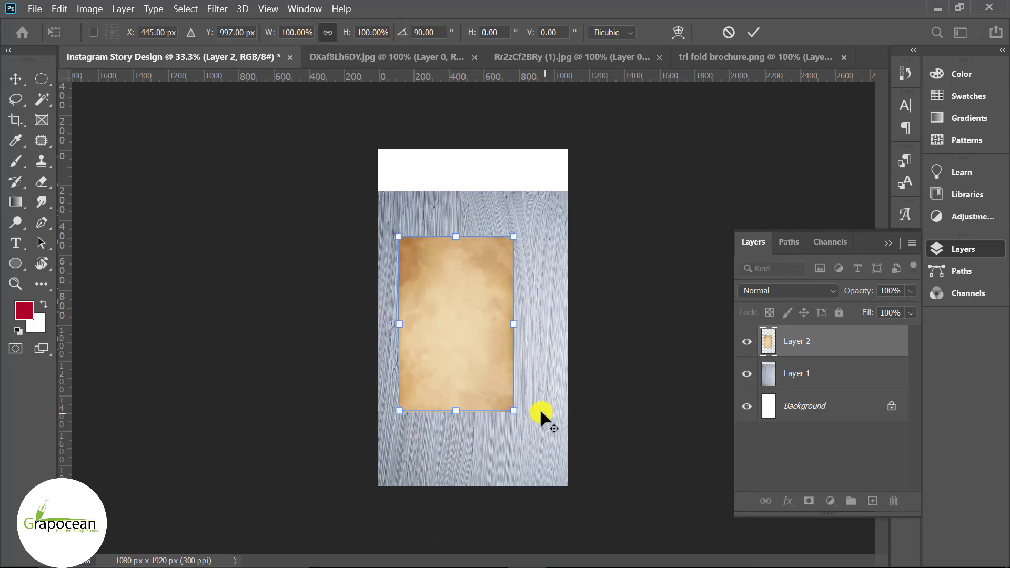
drag(541, 418, 570, 484)
drag(531, 435, 522, 377)
- Commit the paper transform and clip Layer 2 to the grey texture
click(753, 32)
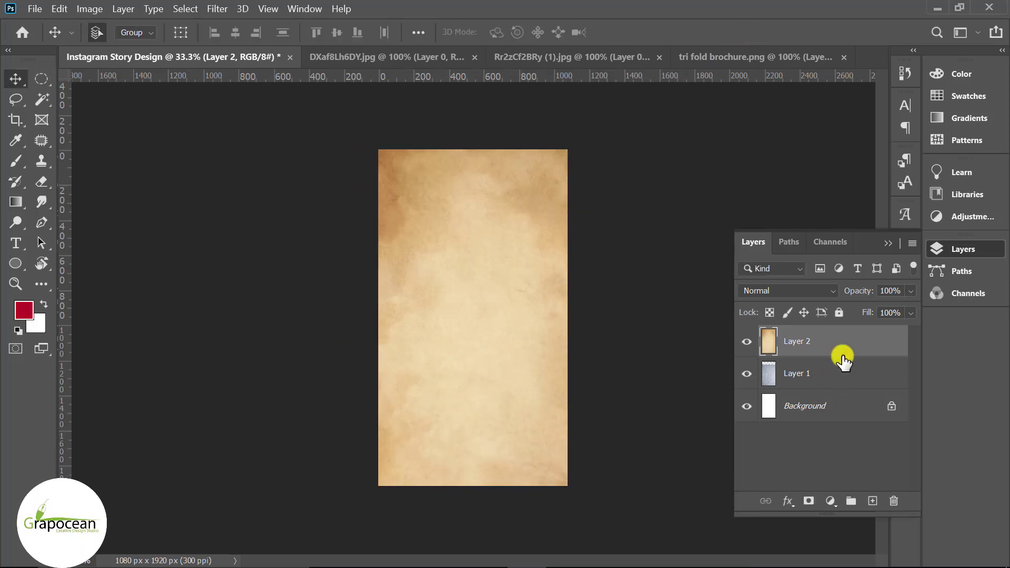
right_click(841, 350)
click(719, 313)
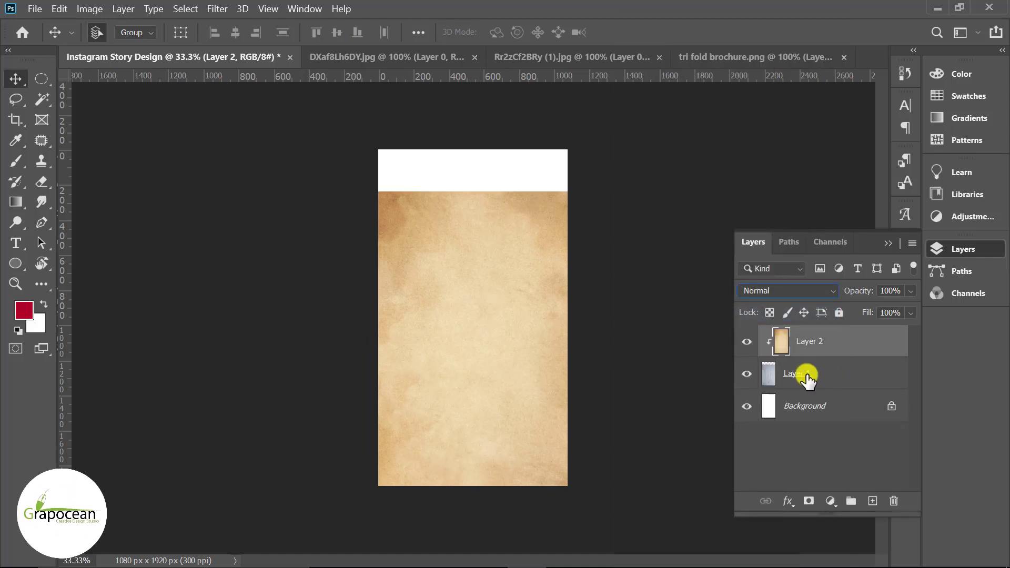
- Add a #ffba00 orange Solid Color fill layer above Layer 1
click(807, 374)
click(831, 506)
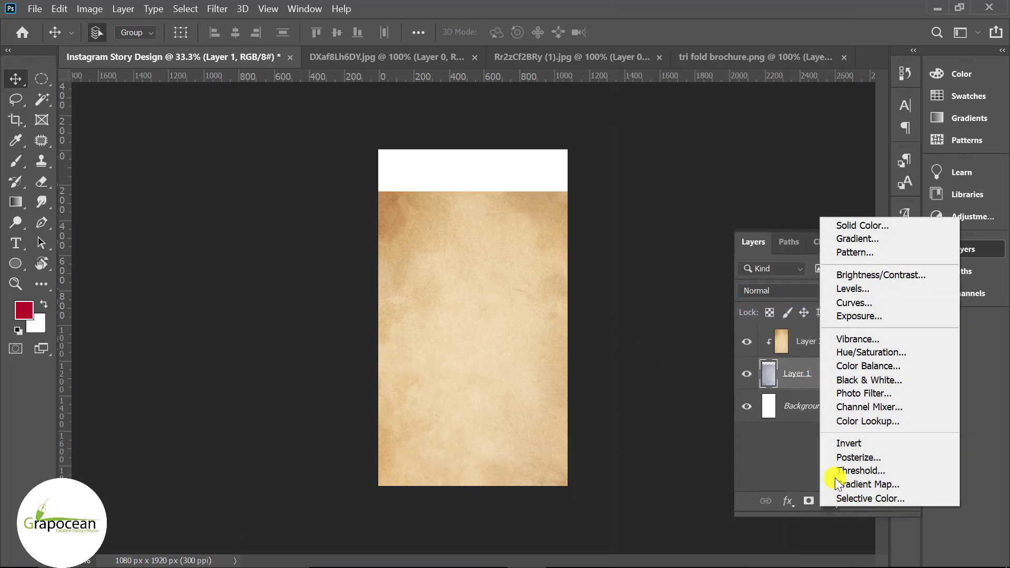
click(863, 222)
drag(790, 441, 790, 449)
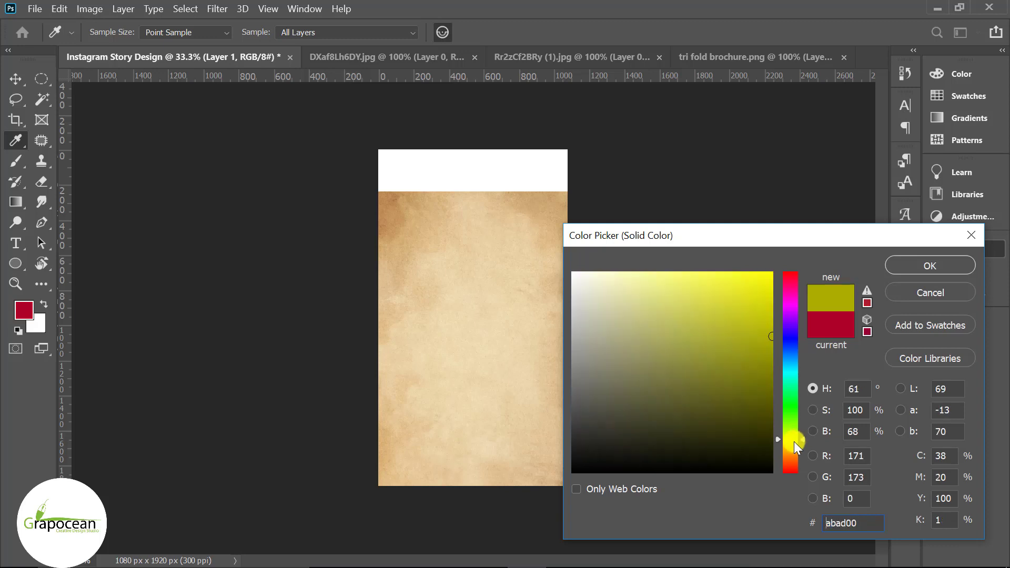
drag(730, 286, 873, 268)
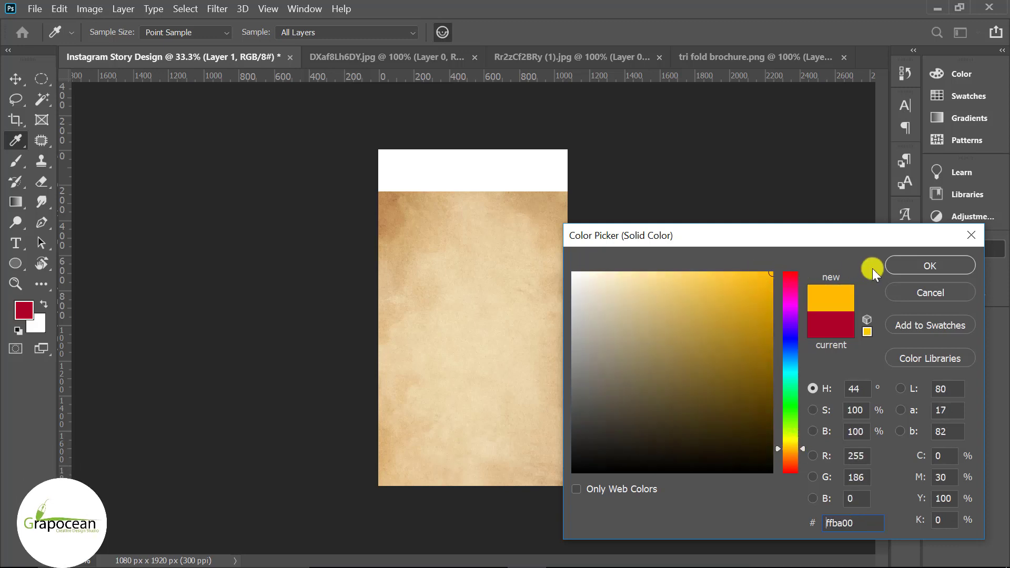
click(929, 265)
- Set Layer 2's blend mode to Hue
click(763, 335)
click(777, 287)
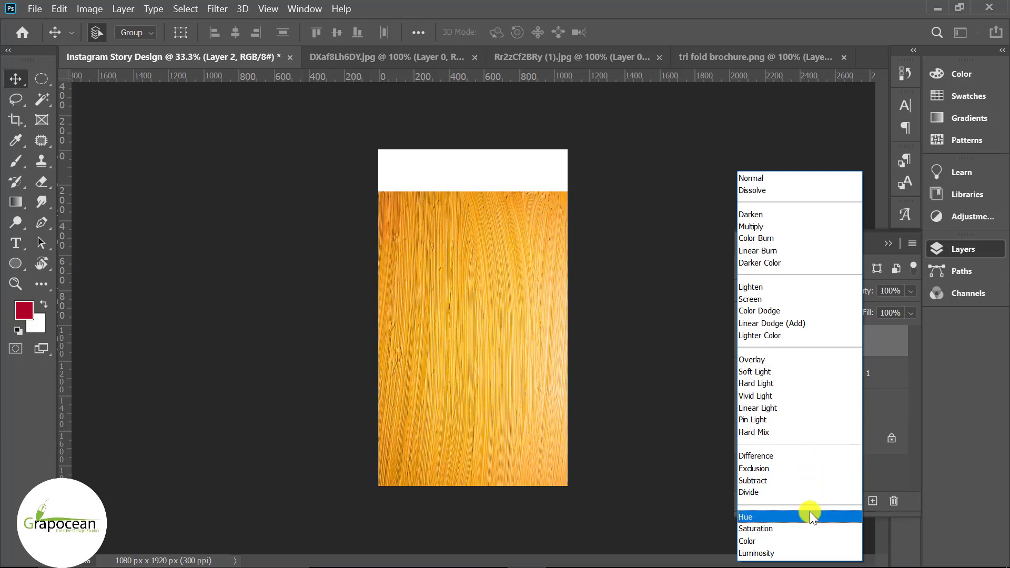
click(810, 515)
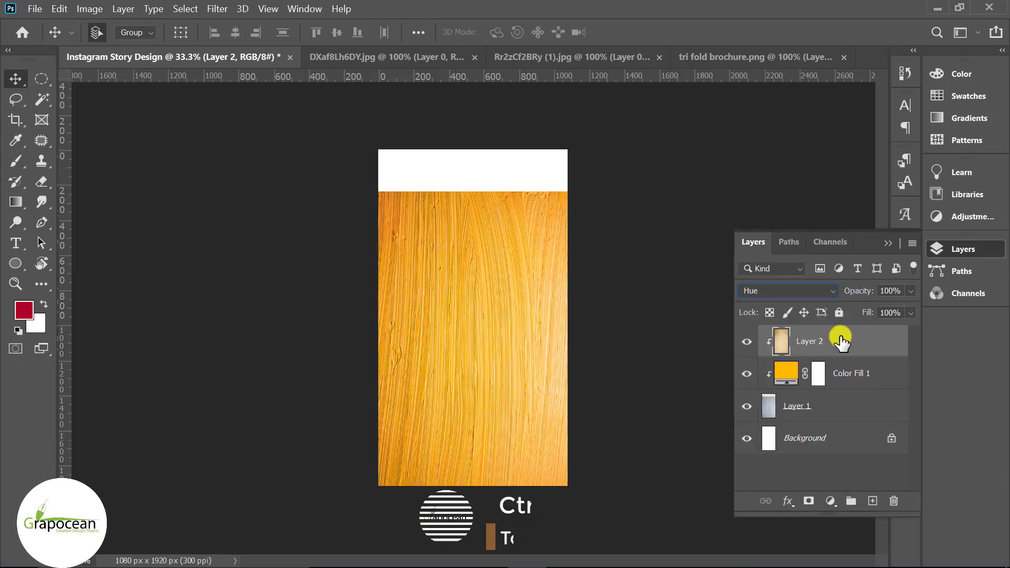
- Duplicate Layer 2 as a clipped copy with Normal blending
key(ctrl+j)
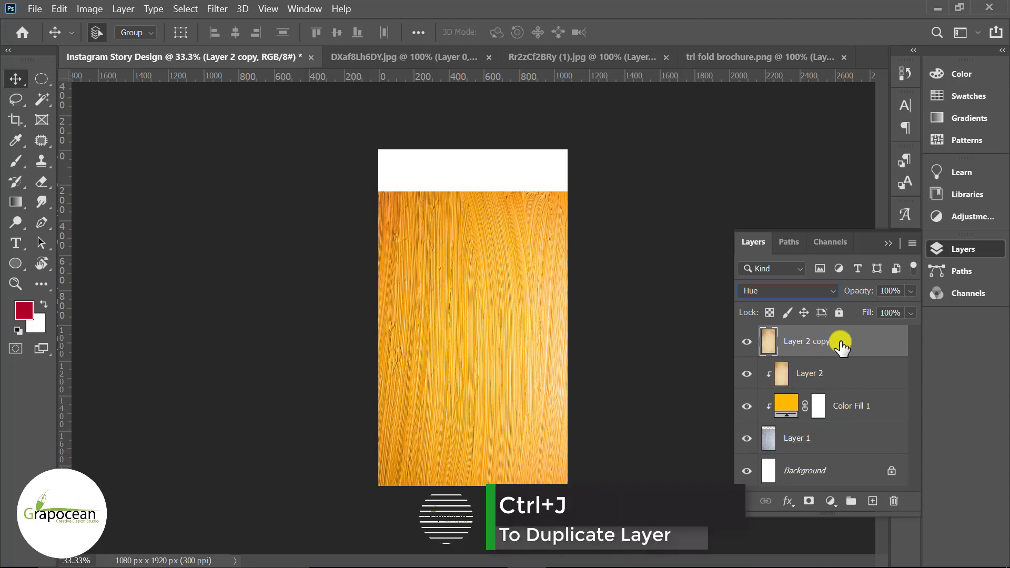
right_click(840, 341)
click(705, 314)
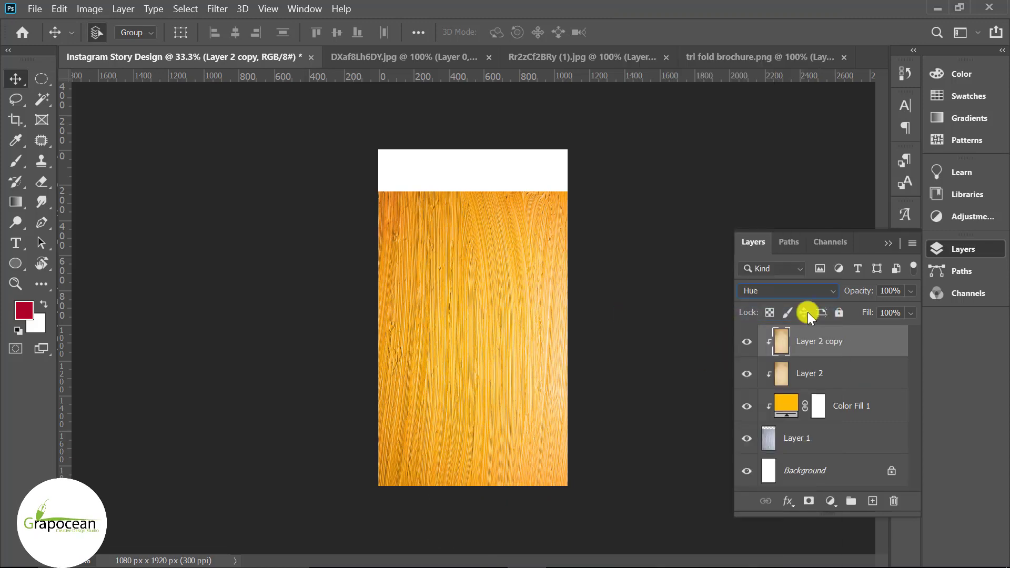
click(803, 290)
click(767, 180)
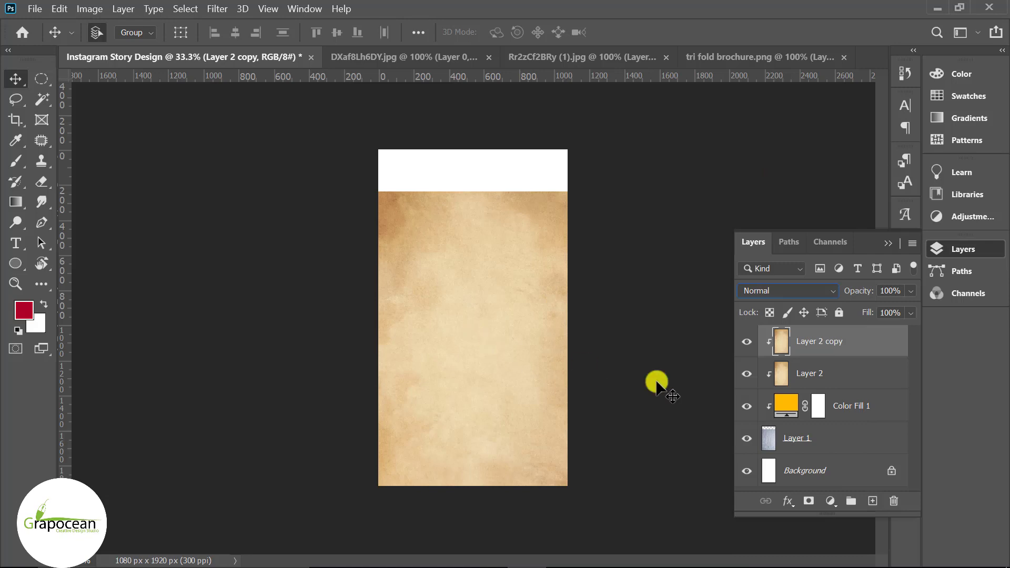
- Add a second Solid Color fill layer in orange #ffba00
click(831, 501)
click(858, 225)
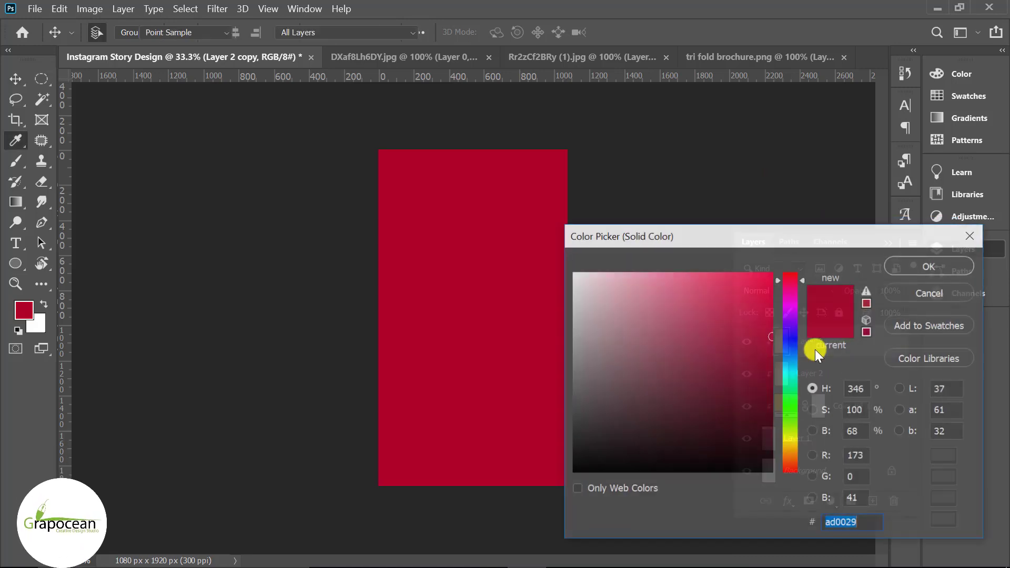
click(791, 445)
drag(794, 443, 790, 449)
click(750, 311)
drag(760, 288, 773, 272)
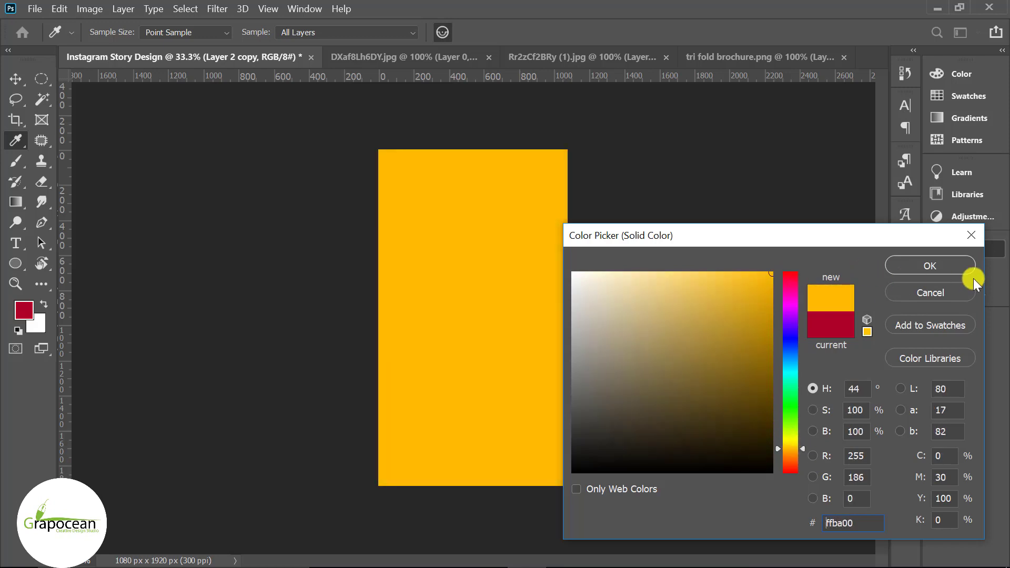
click(957, 272)
- Clip Color Fill 2 to the layers below and set its blend mode to Color
right_click(810, 345)
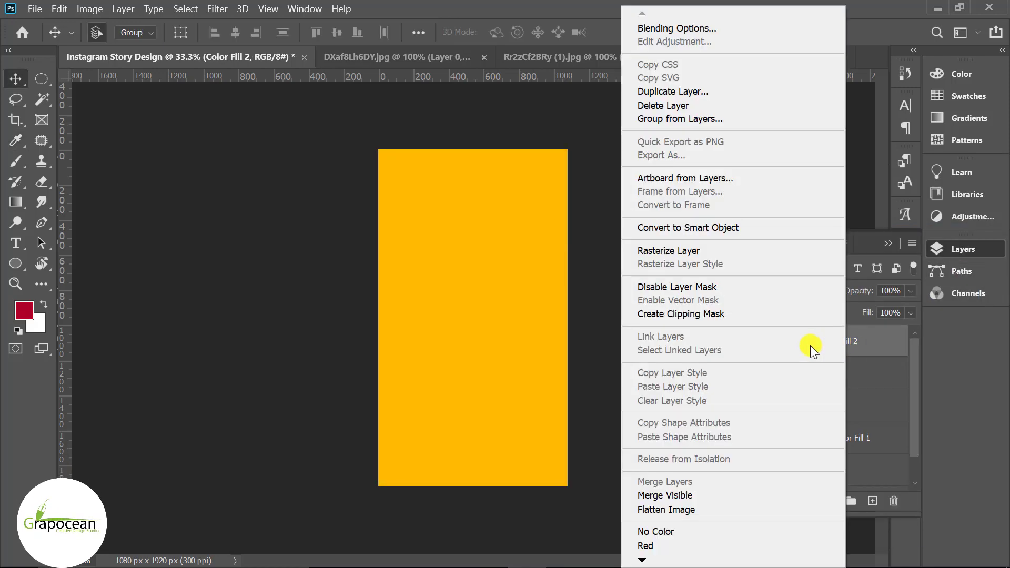
click(704, 318)
click(797, 292)
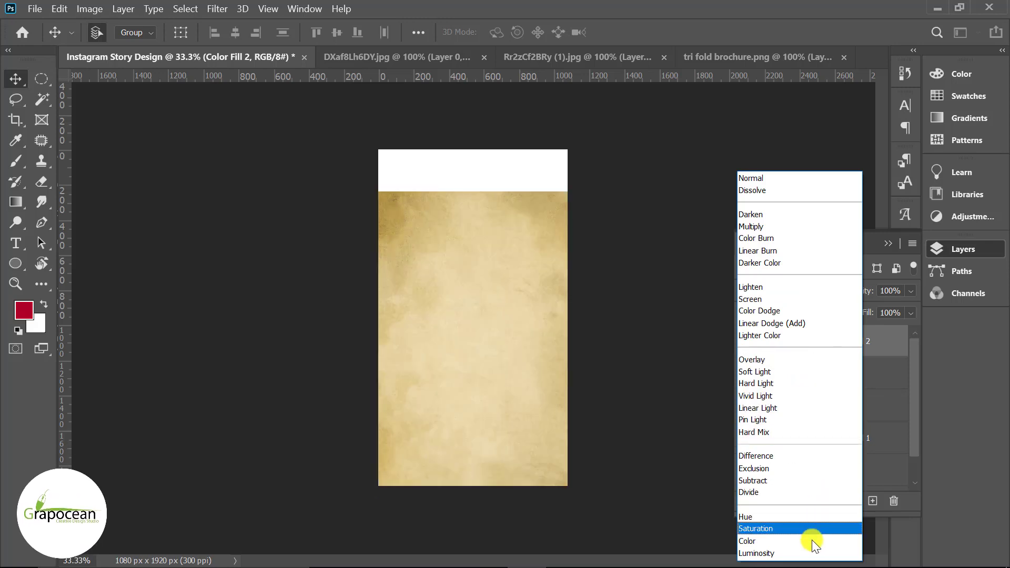
click(812, 540)
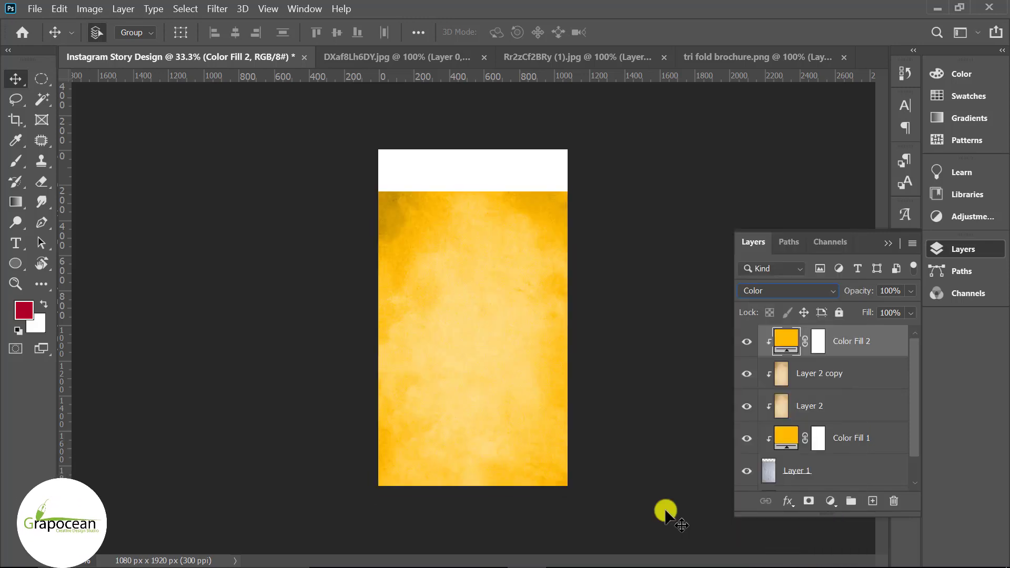
- Recolour Color Fill 2 to orange #d36800 and add a blank mask to Layer 2 copy
double_click(792, 344)
click(771, 333)
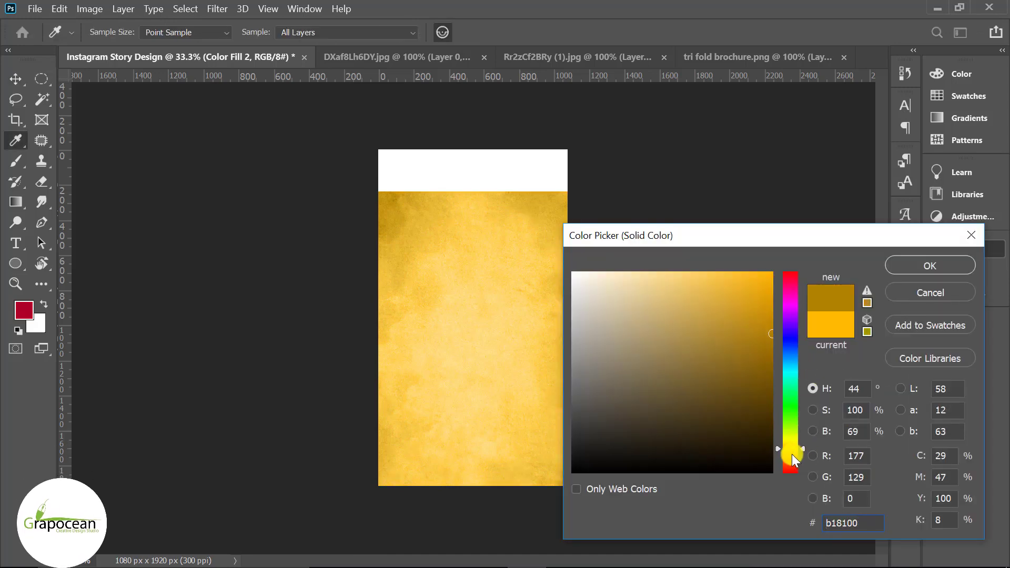
drag(792, 460, 790, 462)
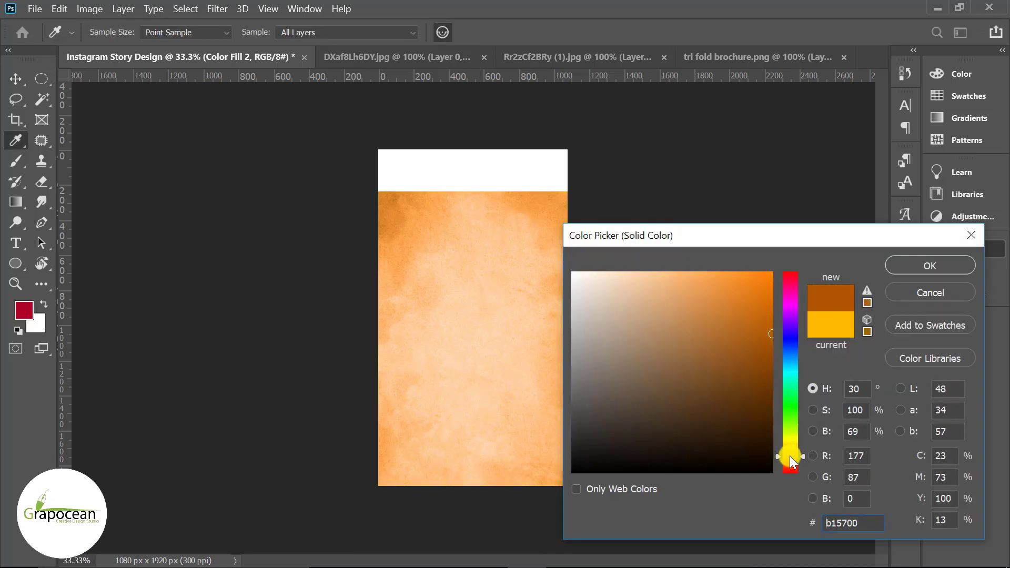
click(930, 265)
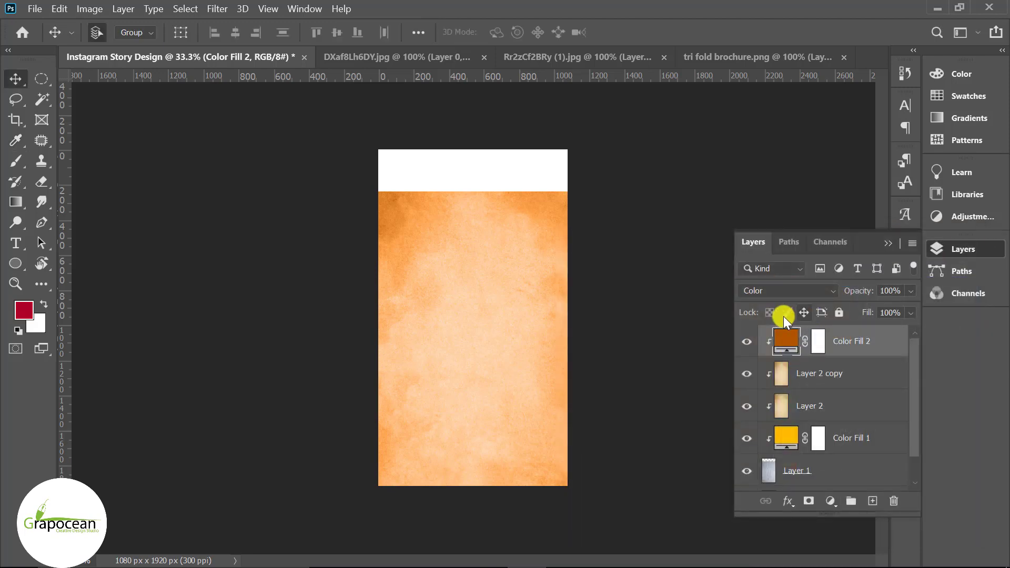
double_click(785, 340)
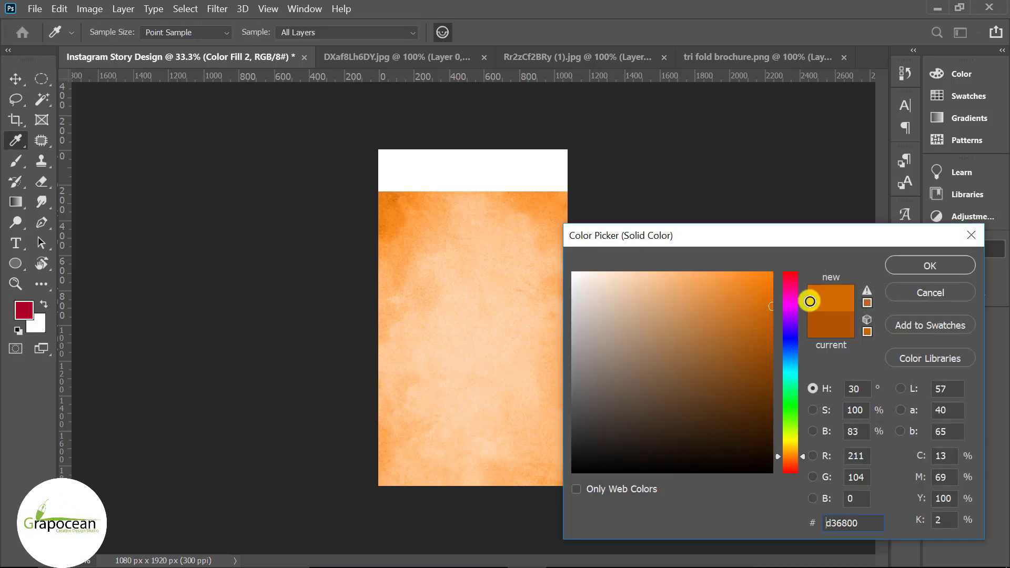
click(928, 267)
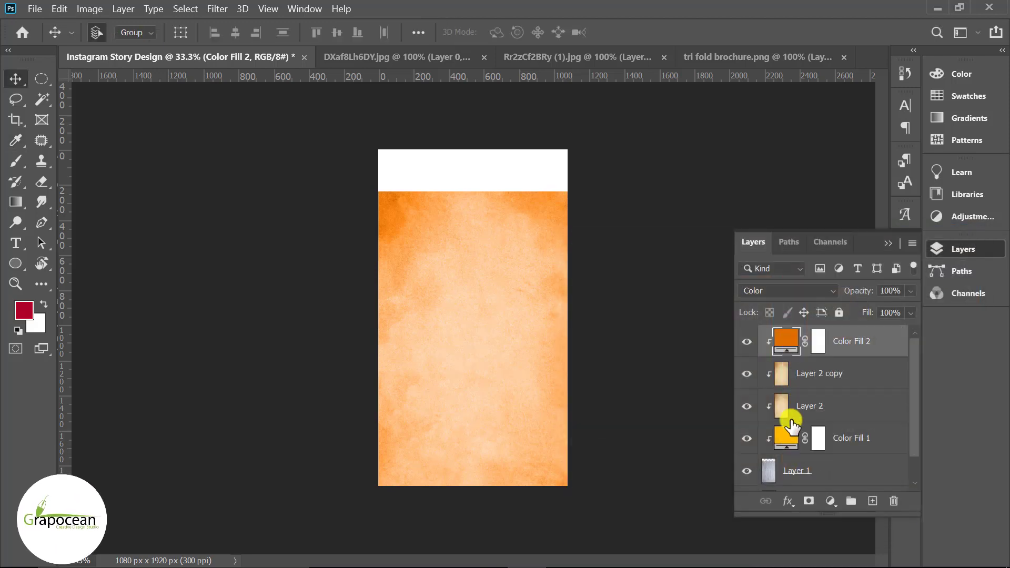
click(779, 378)
click(808, 501)
- Brush faint wood-grain streaks on Layer 2 copy's mask at 28% opacity, then show tri fold brochure.png
key(d)
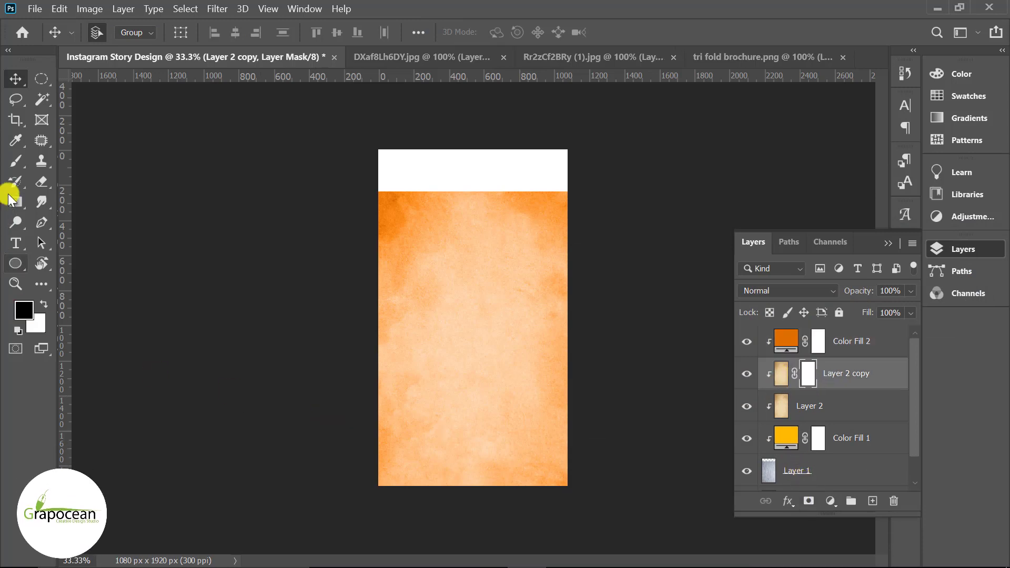
right_click(16, 161)
click(63, 158)
drag(478, 407, 526, 420)
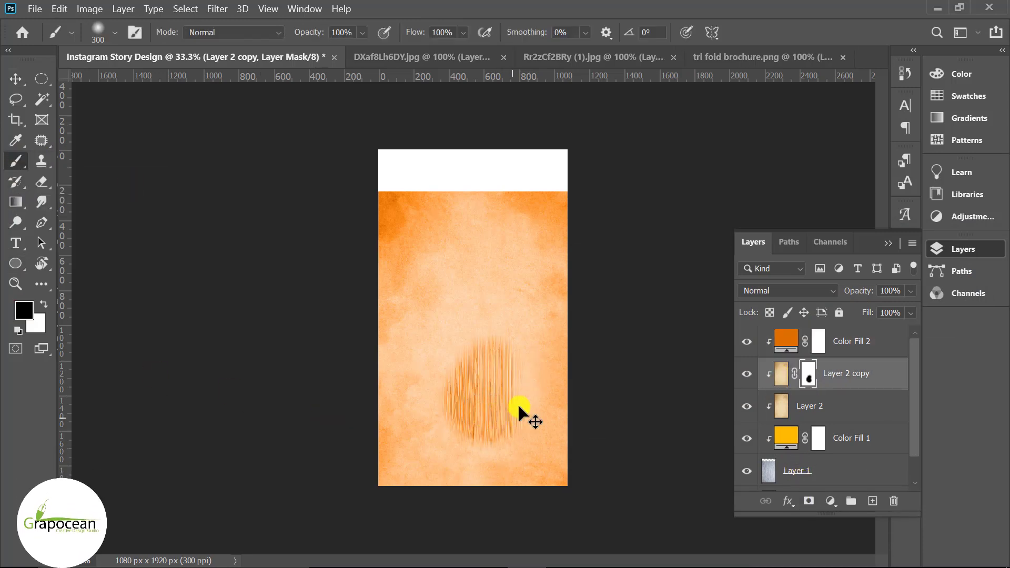
key(ctrl+z)
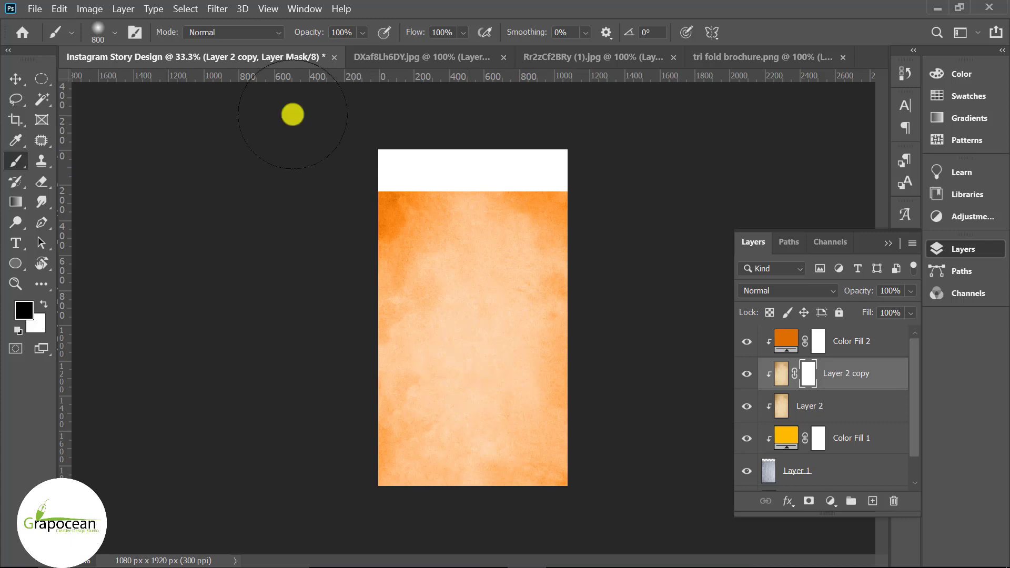
drag(304, 37, 225, 61)
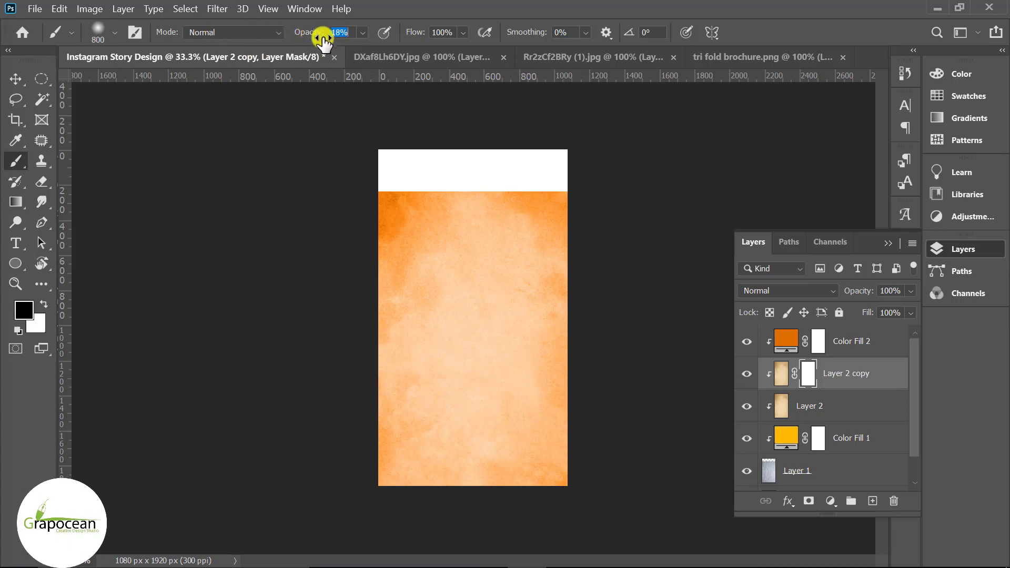
mouse_move(493, 380)
mouse_down()
mouse_move(463, 368)
mouse_move(465, 320)
mouse_move(481, 388)
mouse_move(532, 399)
mouse_up()
click(15, 78)
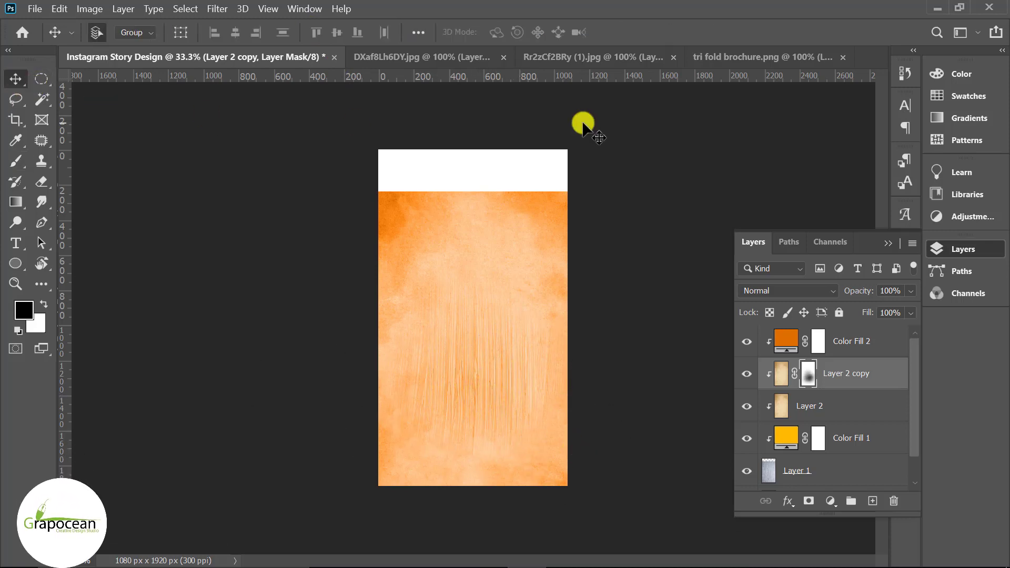
click(762, 57)
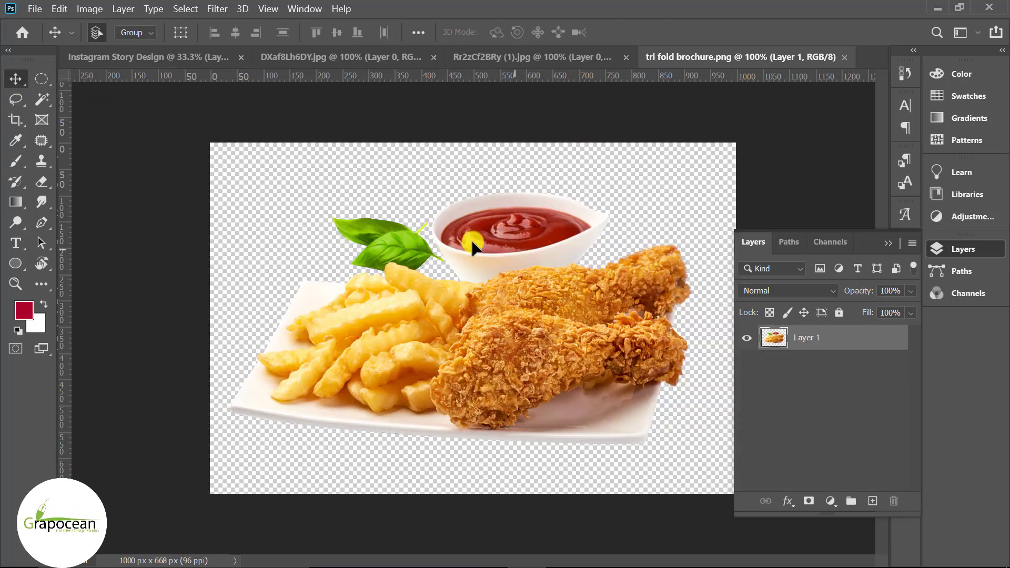
- Place the chicken plate as Layer 3 above Color Fill 2, scaled to 119% and centred
drag(474, 244, 525, 419)
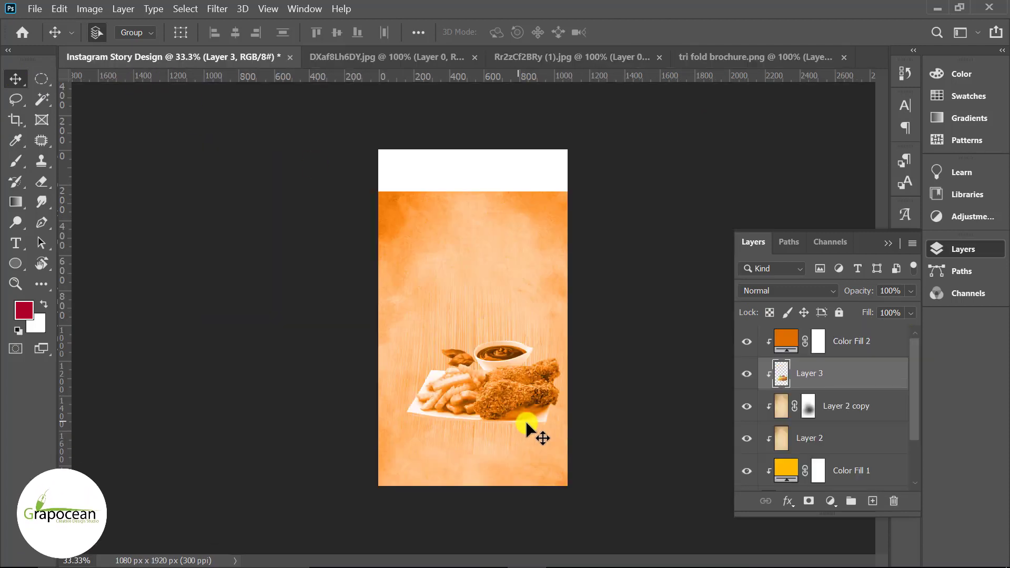
key(alt+bracketright)
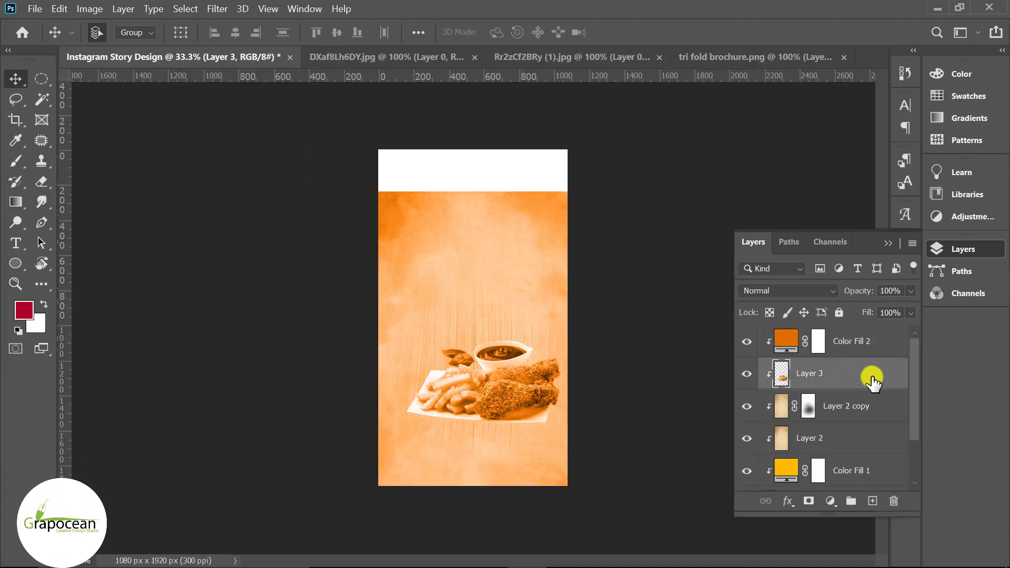
drag(832, 387, 850, 331)
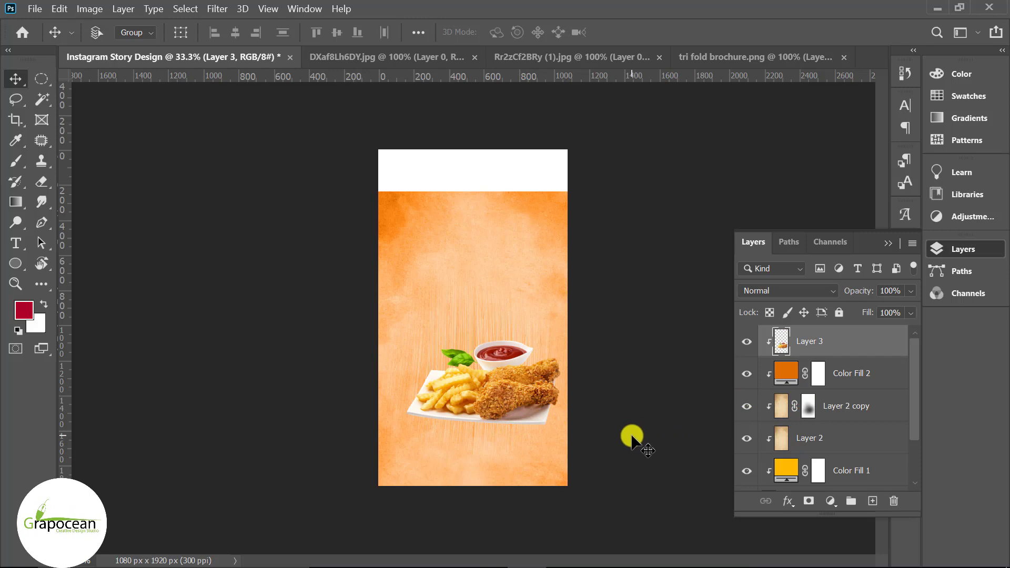
key(ctrl+t)
drag(560, 426, 575, 444)
mouse_move(486, 414)
mouse_down()
mouse_move(479, 396)
mouse_move(477, 409)
mouse_move(507, 377)
mouse_up()
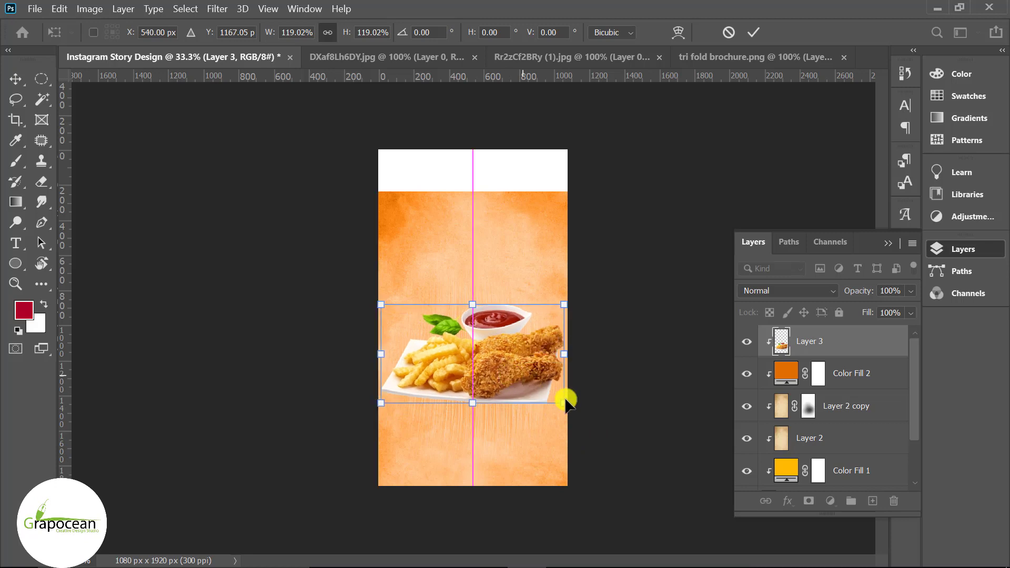
drag(563, 408, 561, 404)
click(757, 32)
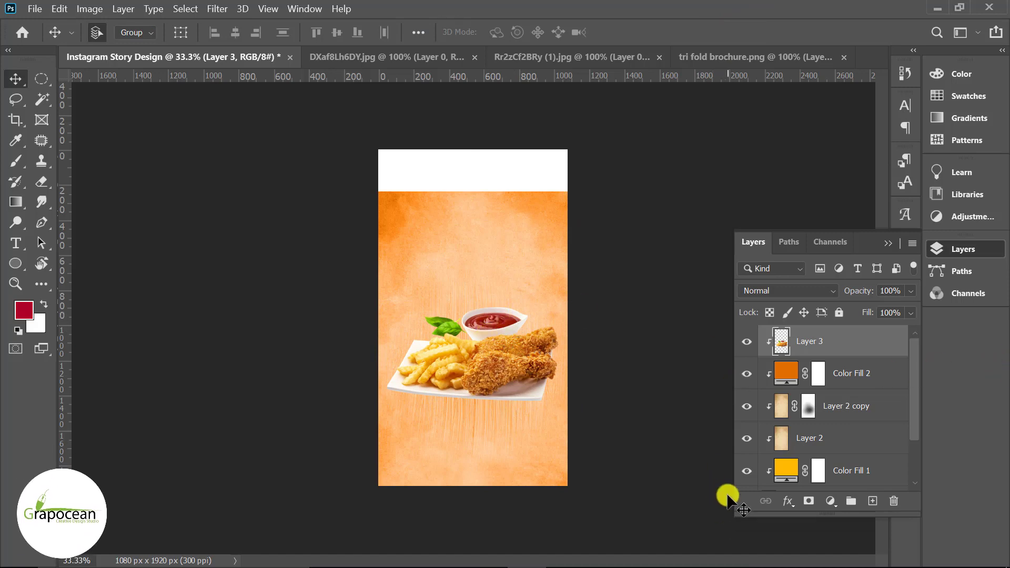
- Scale up the background layers from Color Fill 2 down to Layer 1 to cover the canvas
shift+click(861, 384)
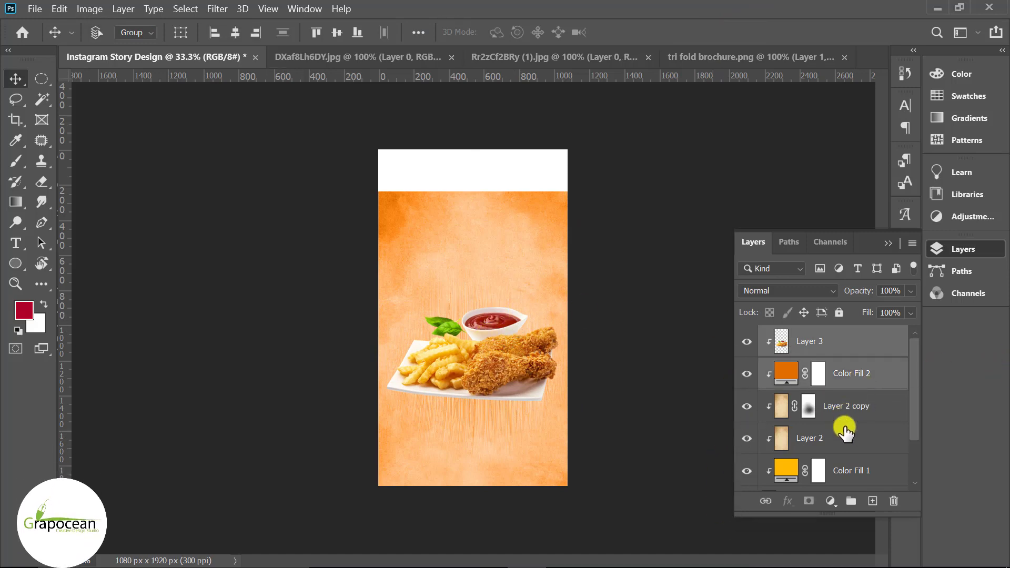
click(857, 374)
scroll(863, 420, down, 2)
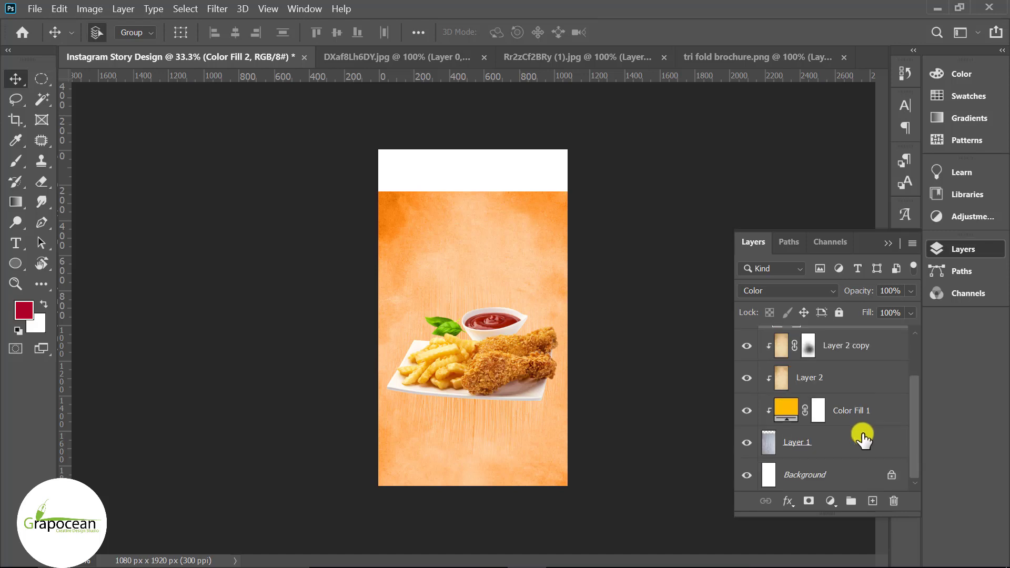
shift+click(863, 442)
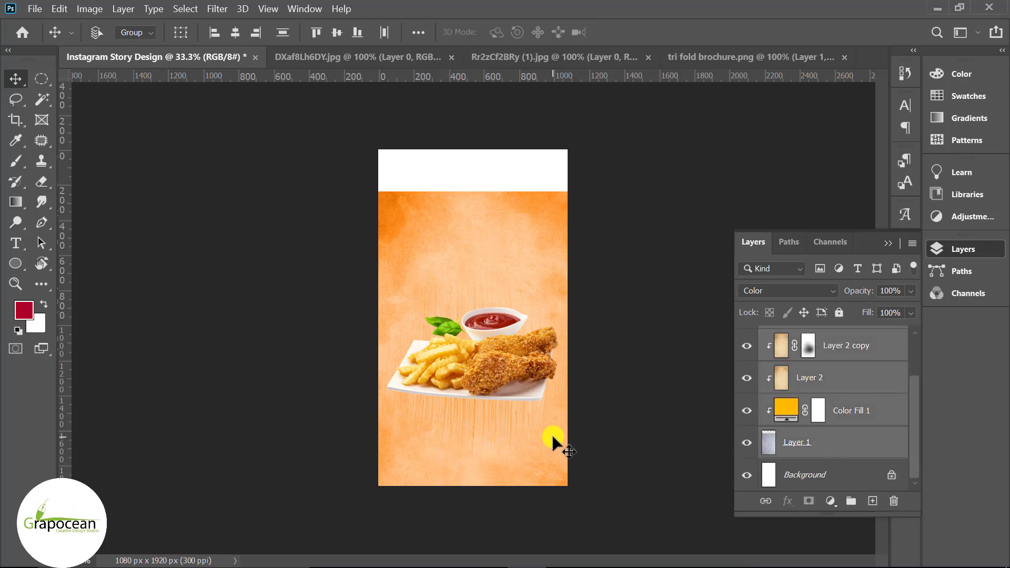
key(ctrl+t)
drag(591, 482, 647, 562)
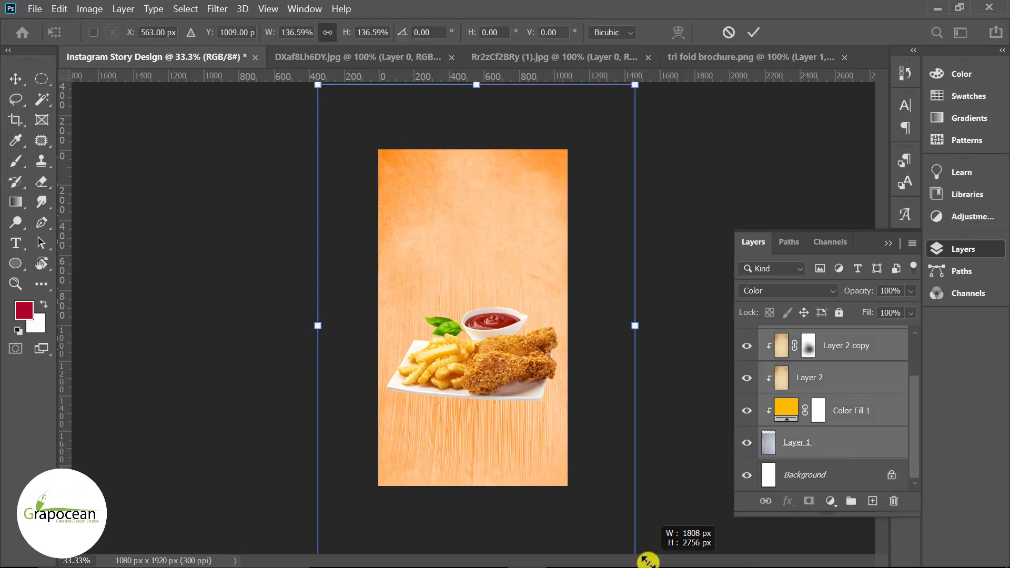
click(753, 32)
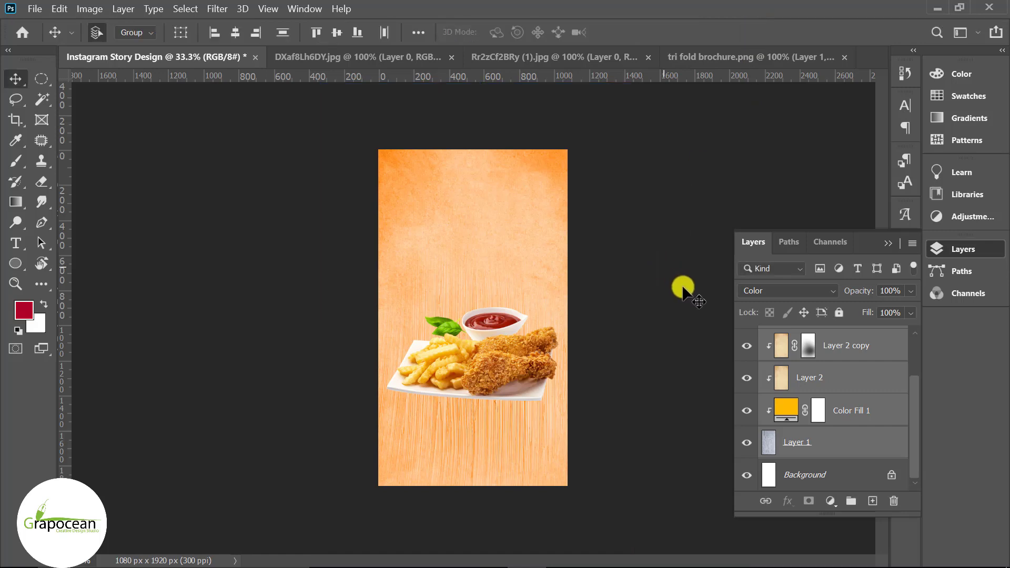
- Move the chicken plate Layer 3 lower on the canvas
scroll(848, 416, up, 2)
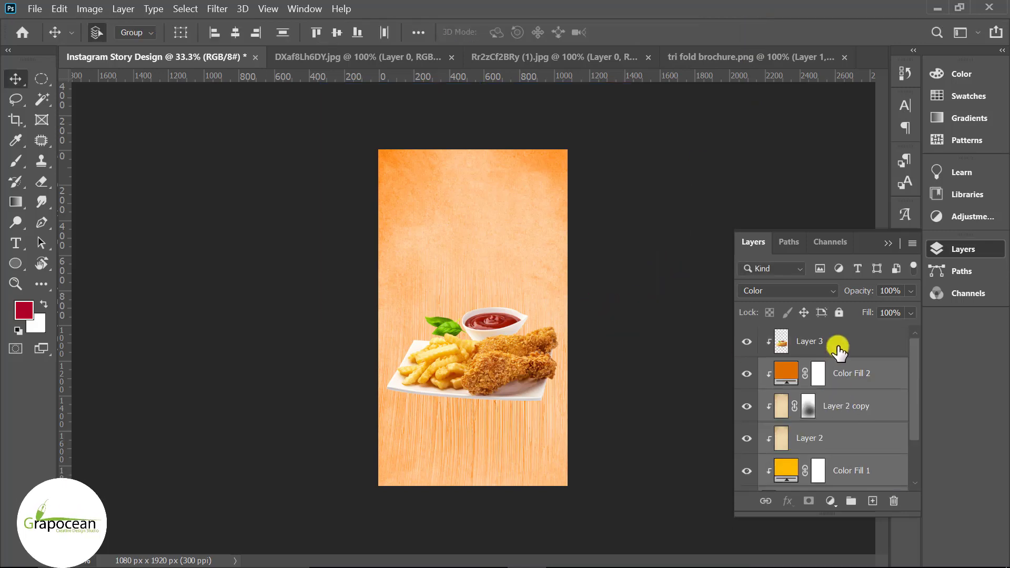
click(838, 350)
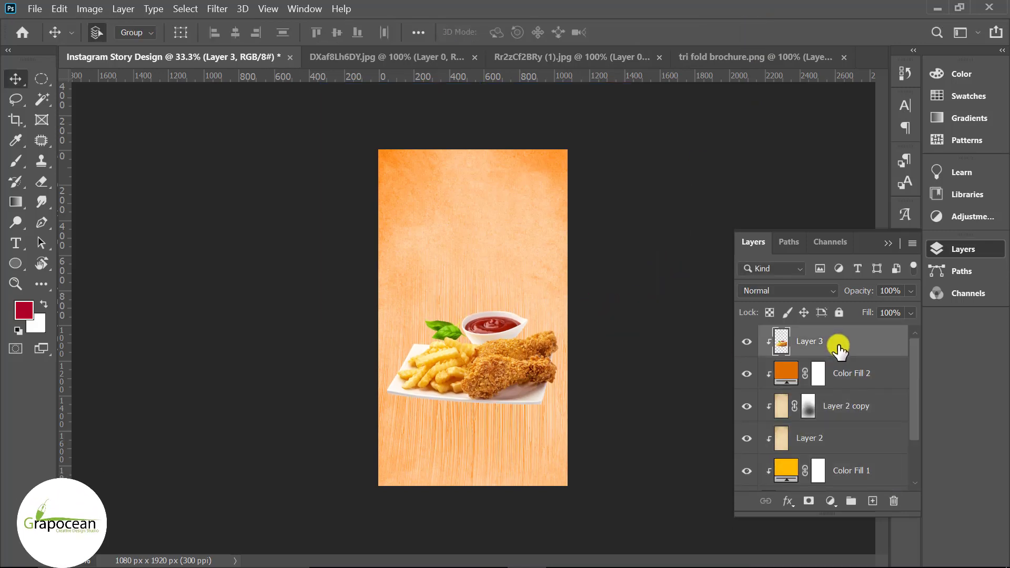
key(ctrl+t)
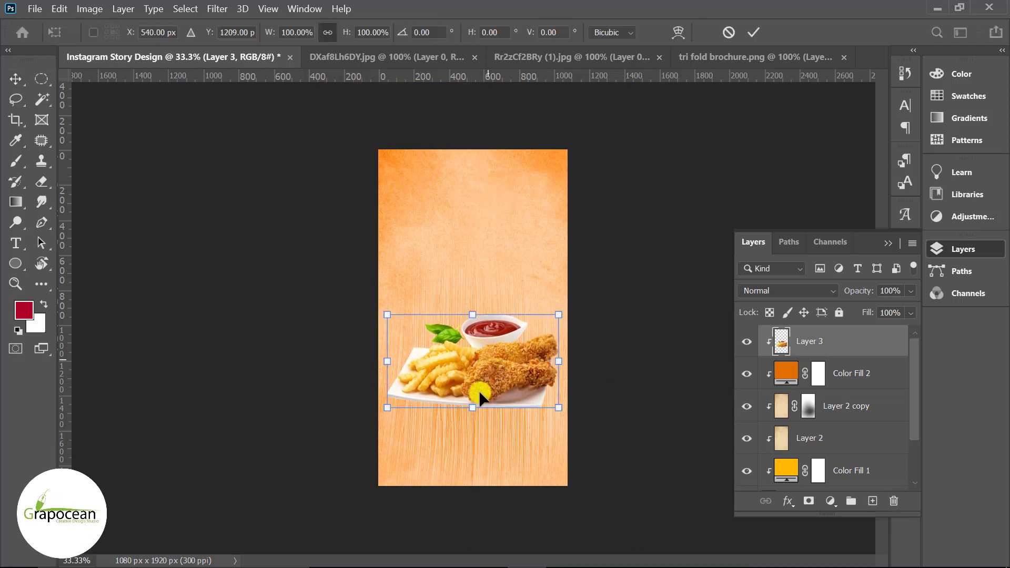
drag(479, 390, 478, 410)
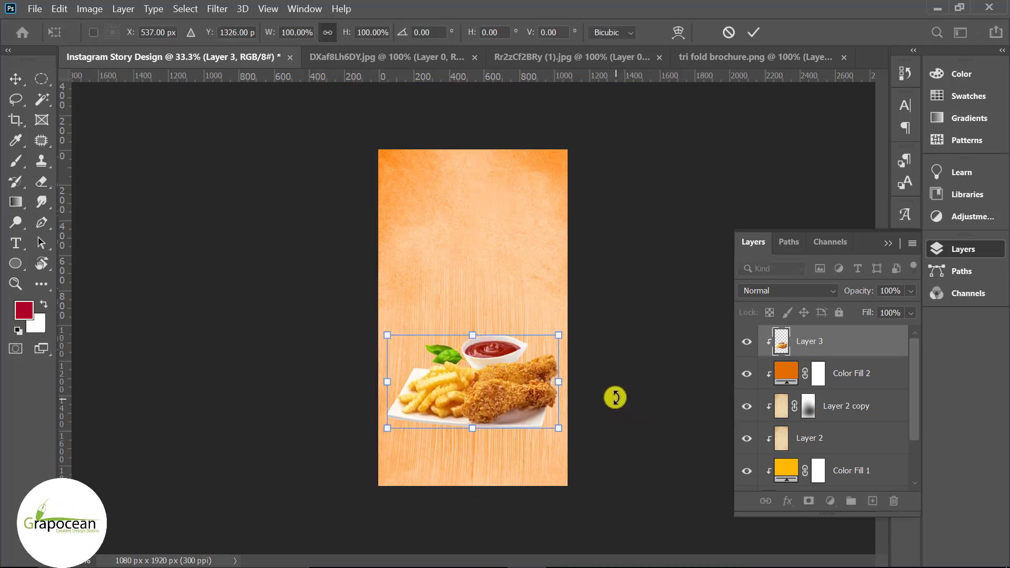
click(754, 32)
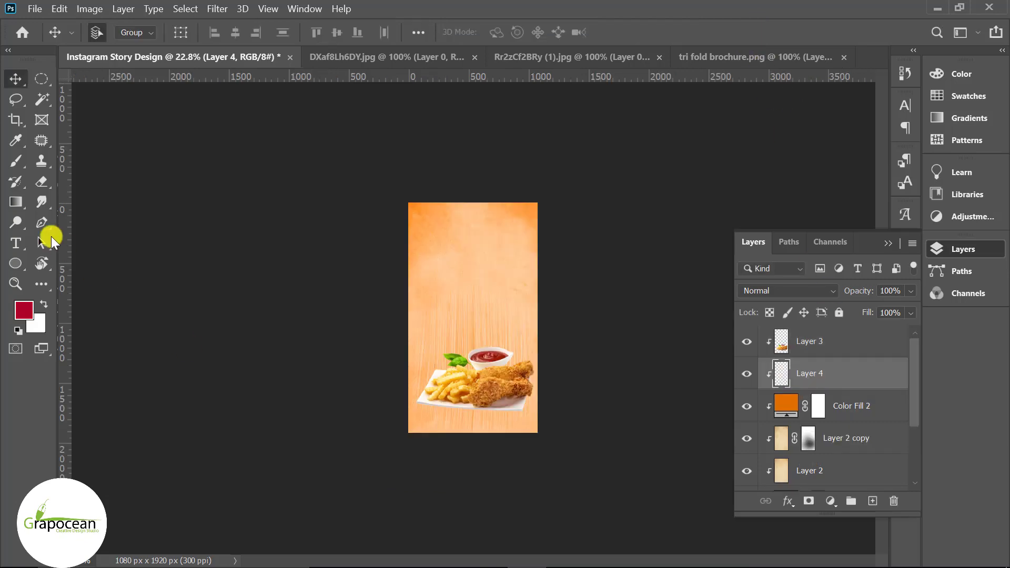
click(15, 161)
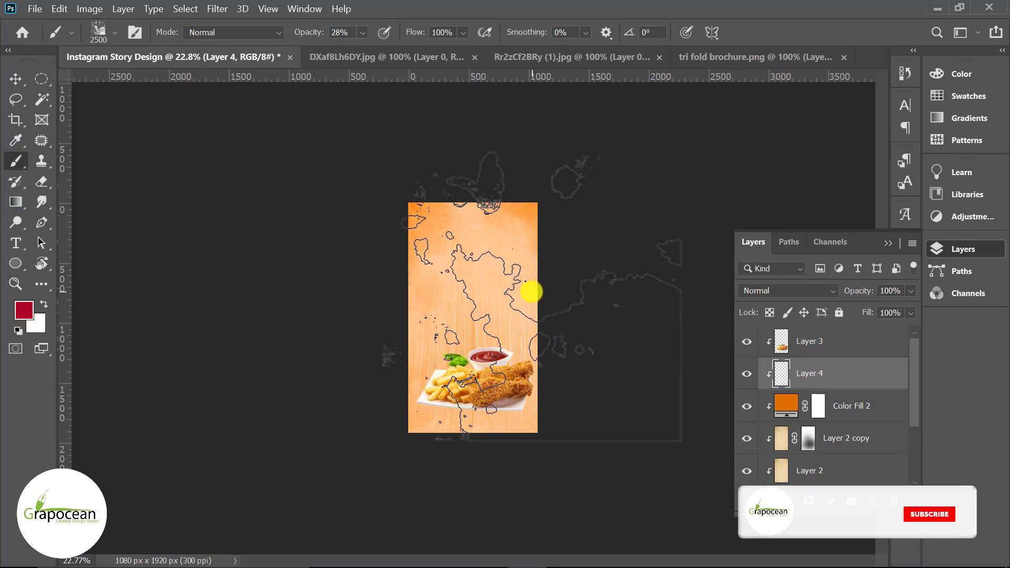
click(531, 292)
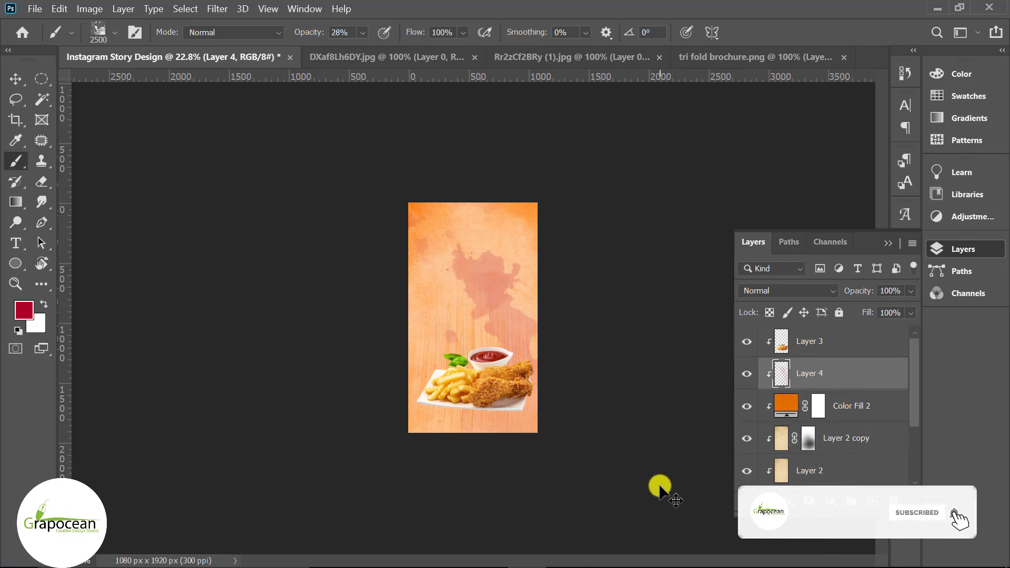
key(ctrl+z)
click(24, 311)
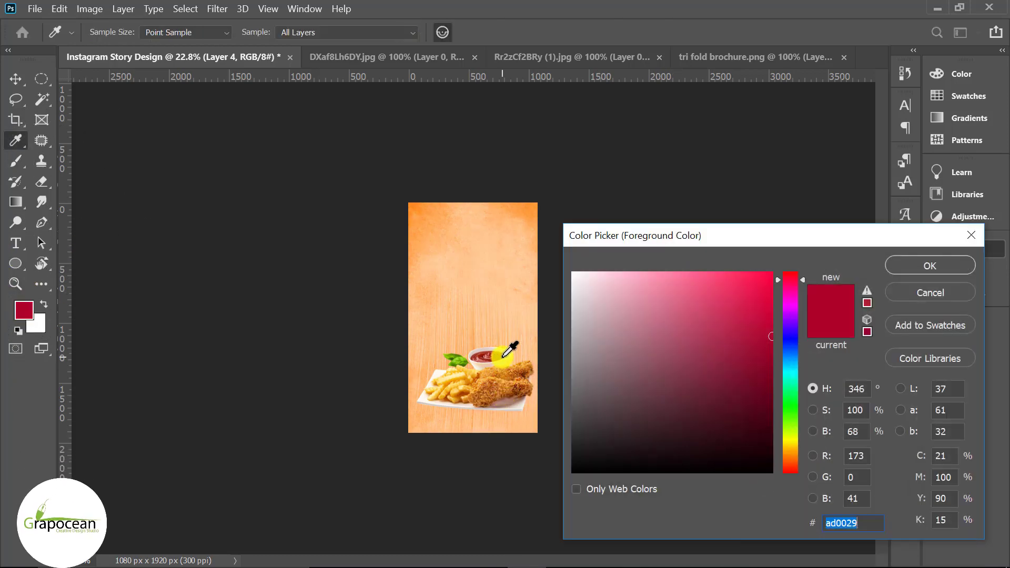
click(915, 266)
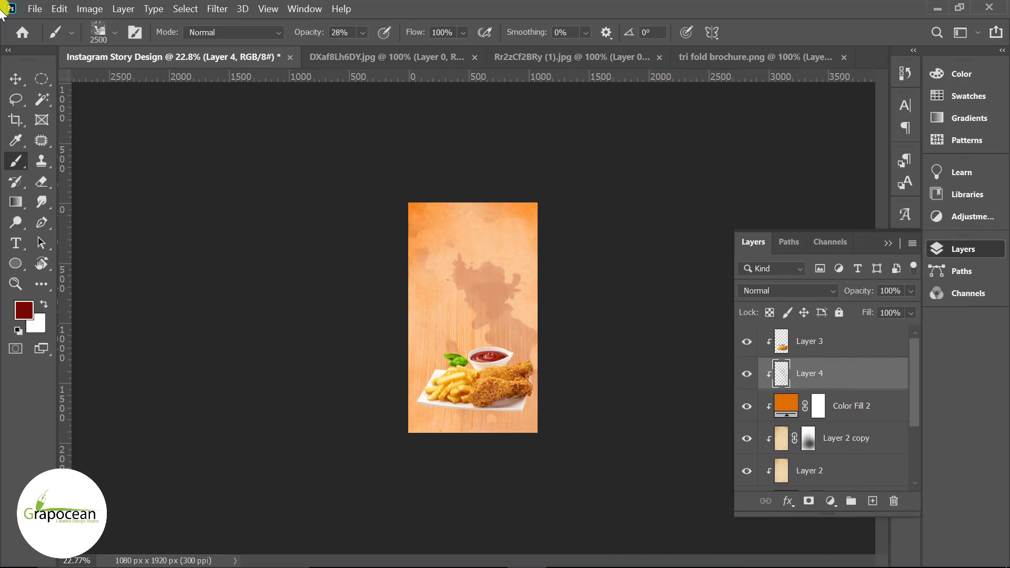
click(20, 81)
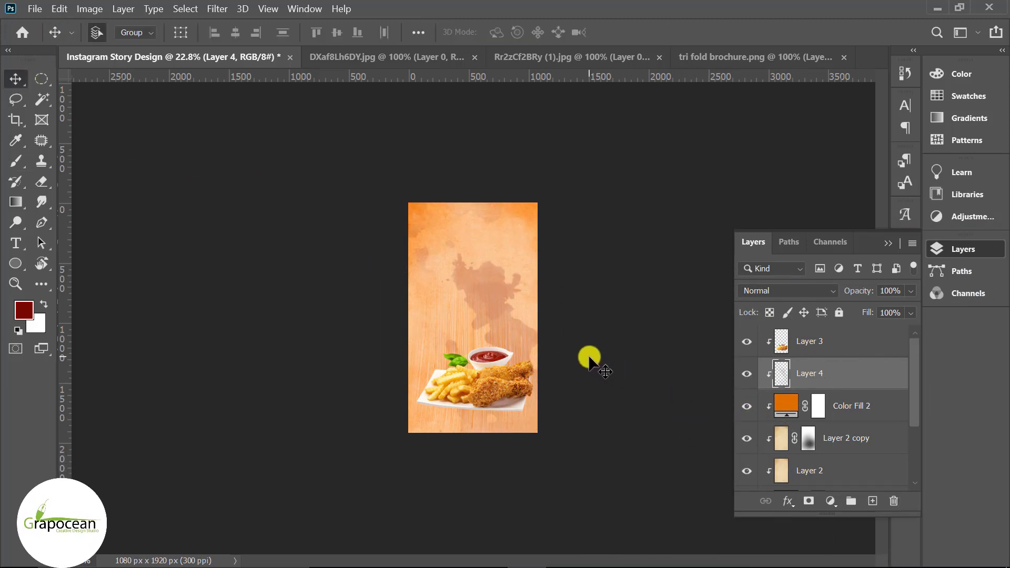
key(ctrl+plus)
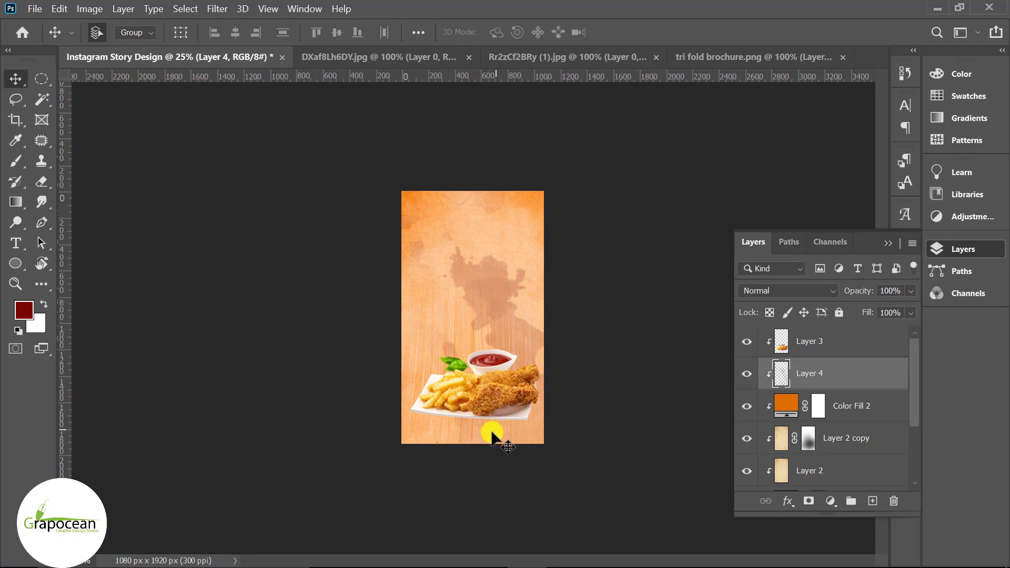
- Duplicate the grey texture Layer 1 and move the copy to the top of the stack
scroll(492, 437, up, 3)
scroll(477, 470, up, 2)
scroll(475, 464, up, 2)
scroll(468, 447, up, 2)
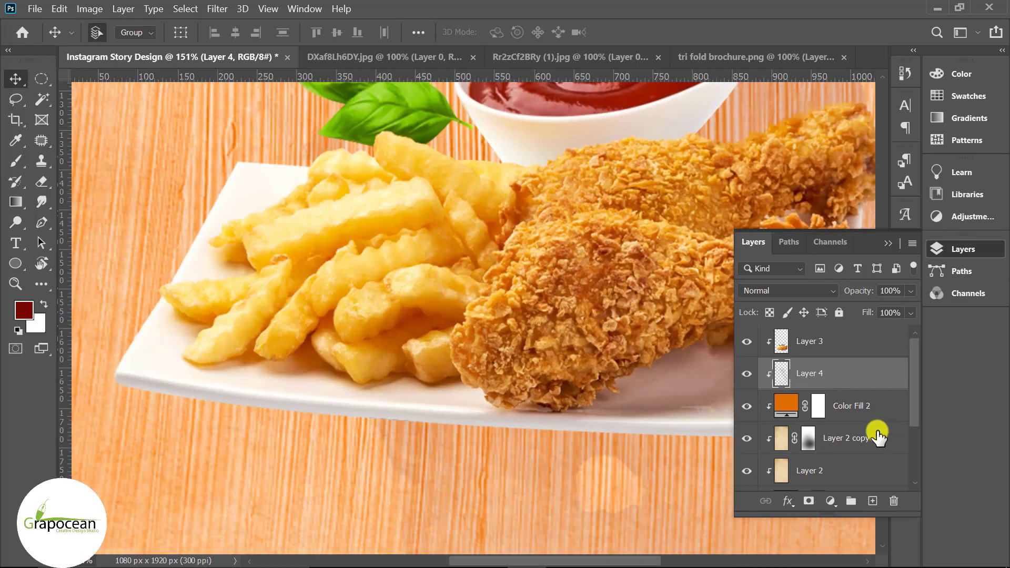
scroll(832, 441, down, 1)
scroll(834, 444, down, 1)
scroll(841, 447, up, 2)
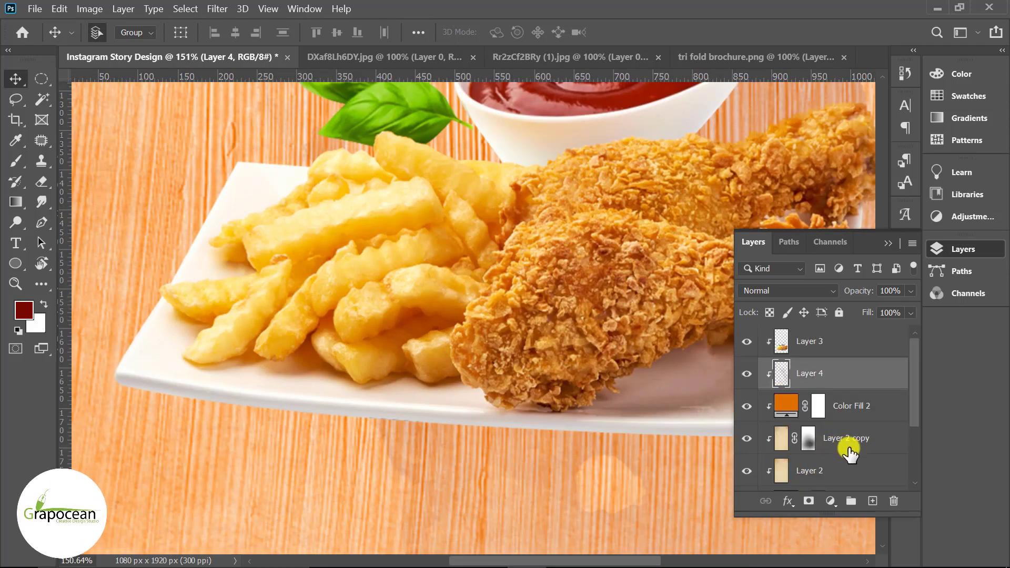
scroll(843, 471, down, 1)
scroll(843, 472, down, 2)
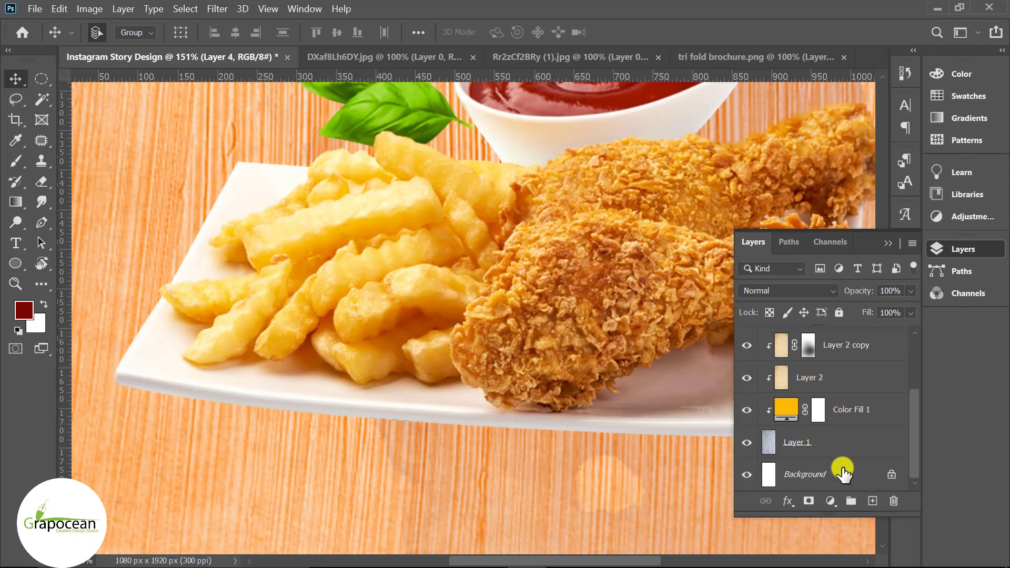
scroll(843, 472, up, 2)
scroll(848, 463, down, 2)
click(835, 445)
key(ctrl+j)
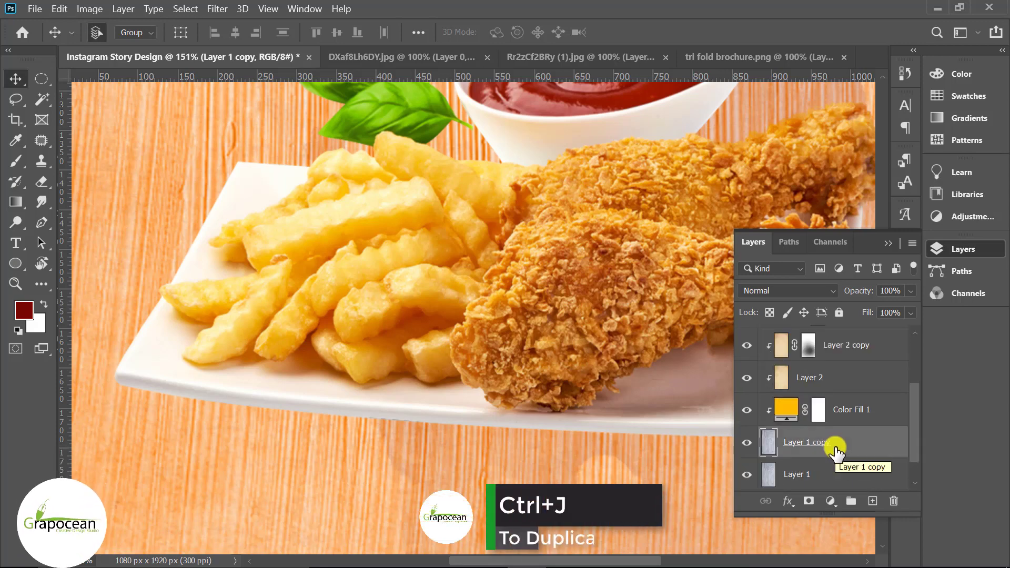
mouse_move(835, 446)
mouse_down()
mouse_move(840, 248)
mouse_move(819, 337)
mouse_up()
scroll(536, 355, down, 5)
scroll(554, 365, down, 2)
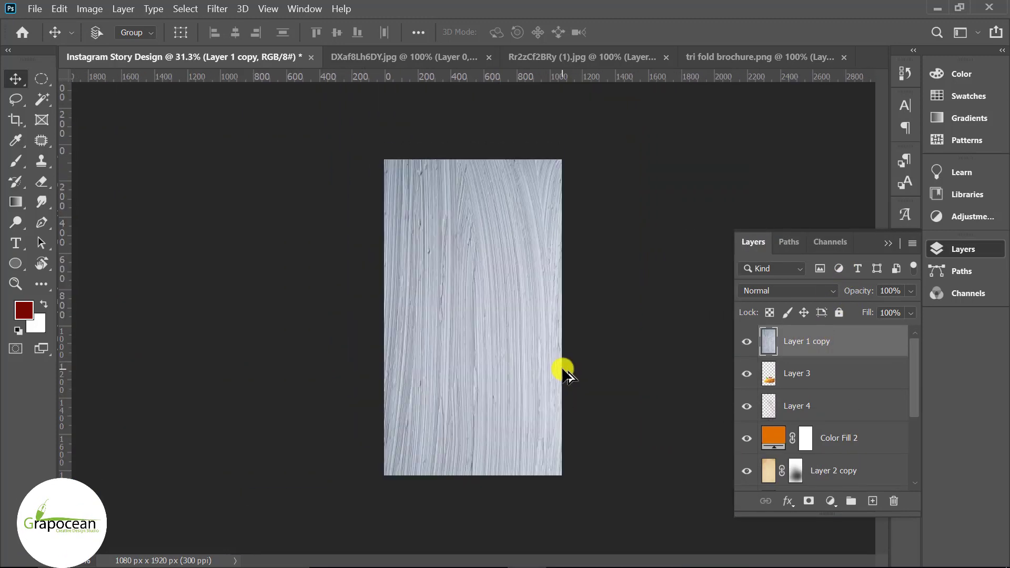
- Warp the copy's top-left corner into a curled page fold
key(ctrl+t)
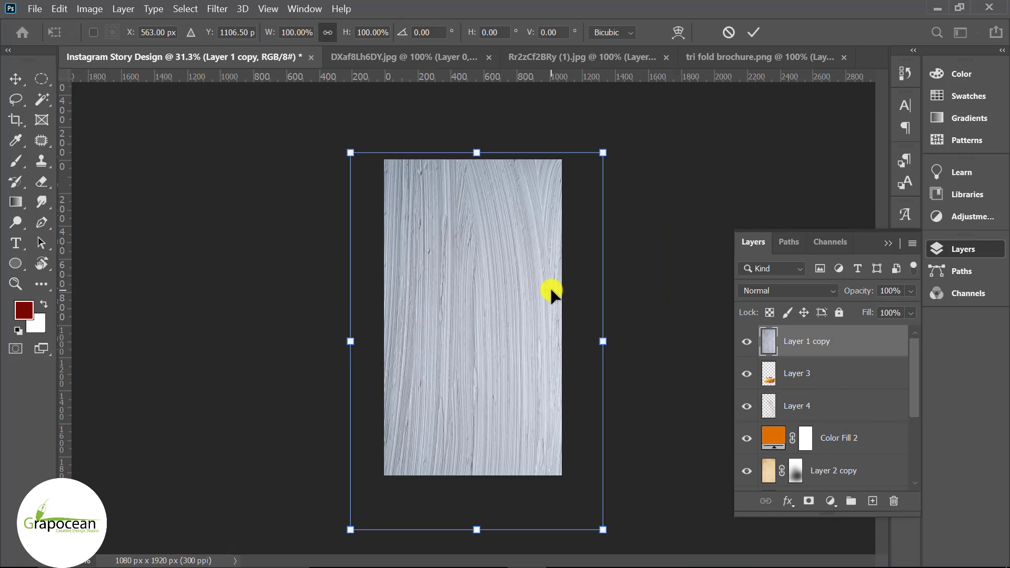
right_click(481, 236)
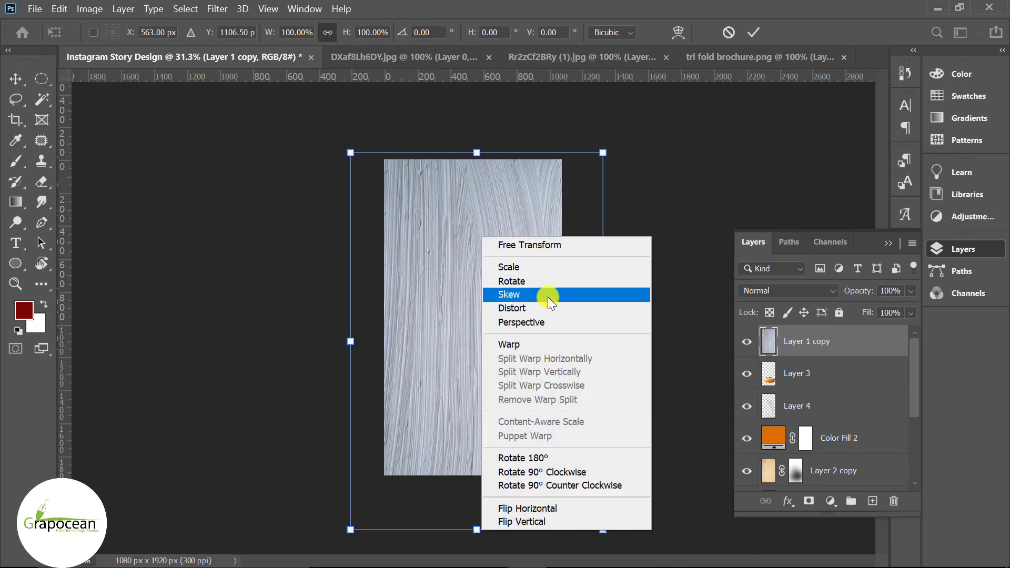
click(541, 344)
mouse_move(439, 205)
mouse_down()
mouse_move(539, 295)
mouse_move(524, 308)
mouse_up()
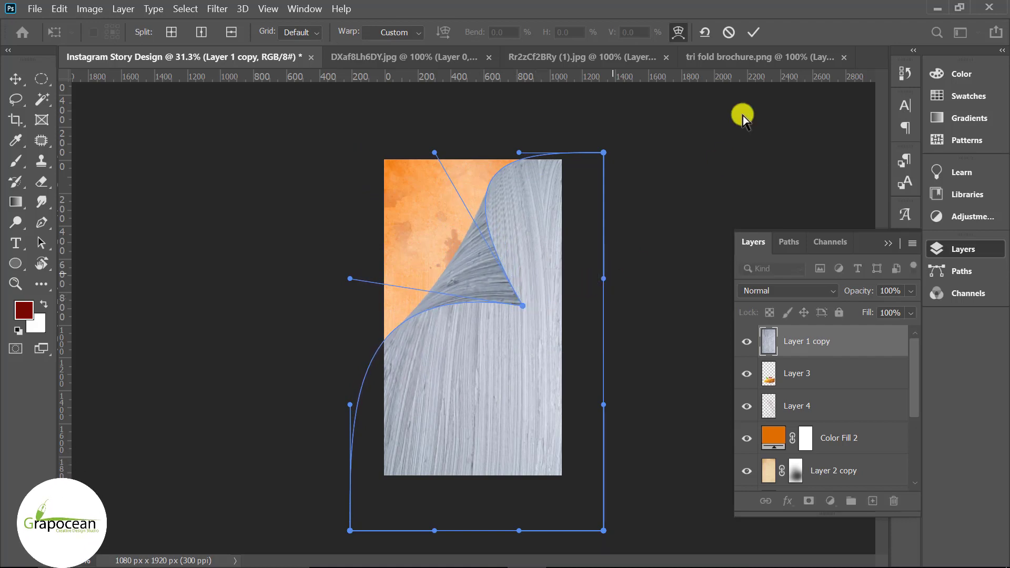
click(753, 35)
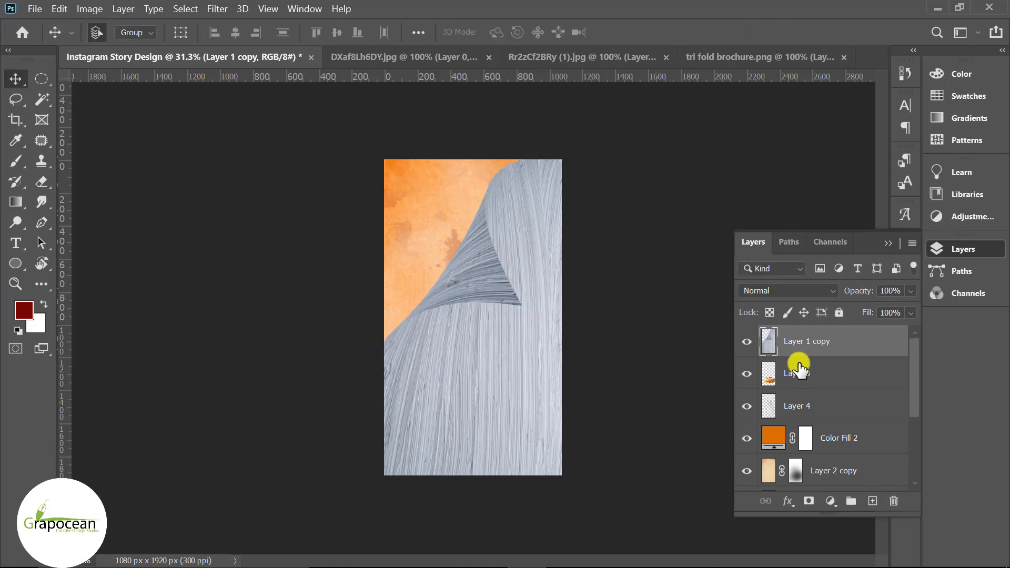
- Move Layer 1 copy below Layer 3 and Color Fill 2, put Layer 4 beneath it, select Color Fill 2
drag(844, 342, 823, 399)
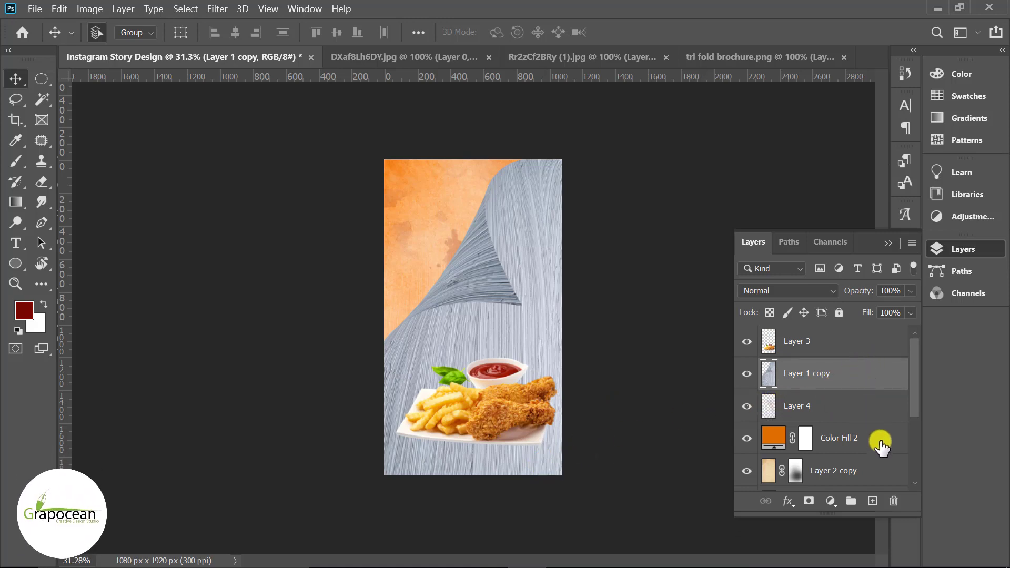
scroll(863, 451, down, 1)
drag(824, 345, 823, 426)
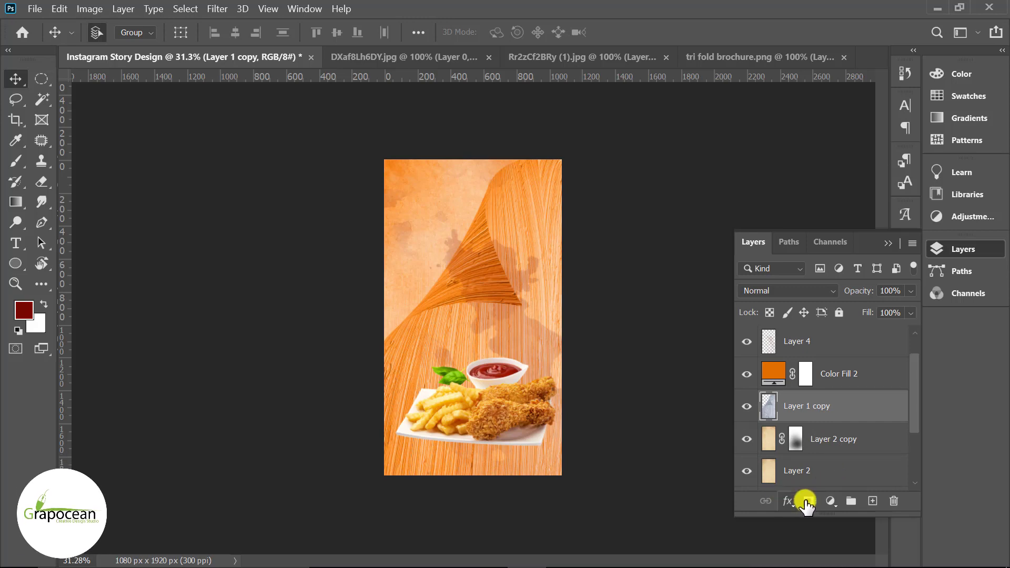
scroll(814, 395, up, 1)
drag(814, 388, 832, 467)
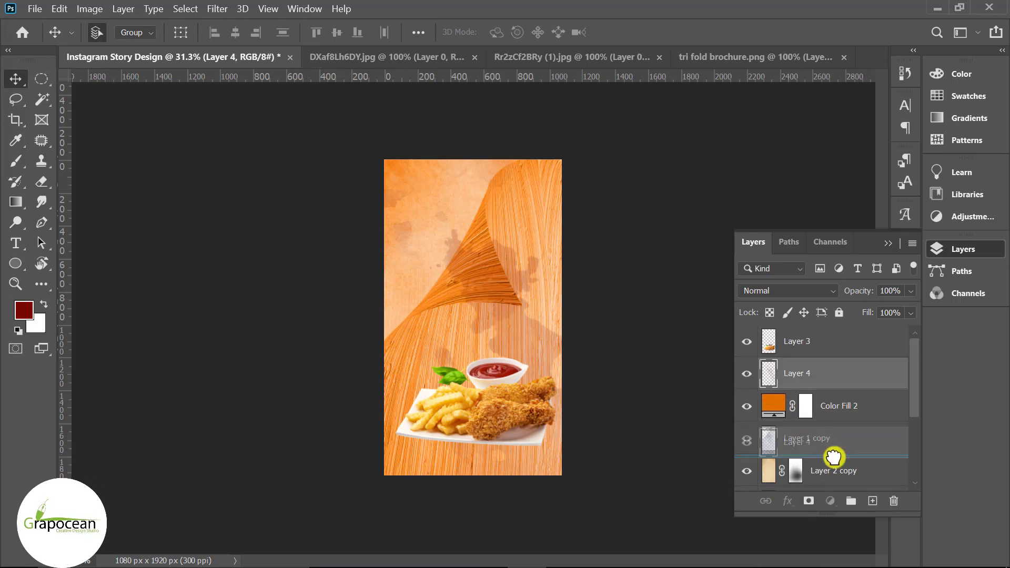
key(alt+bracketright)
key(alt+bracketright)
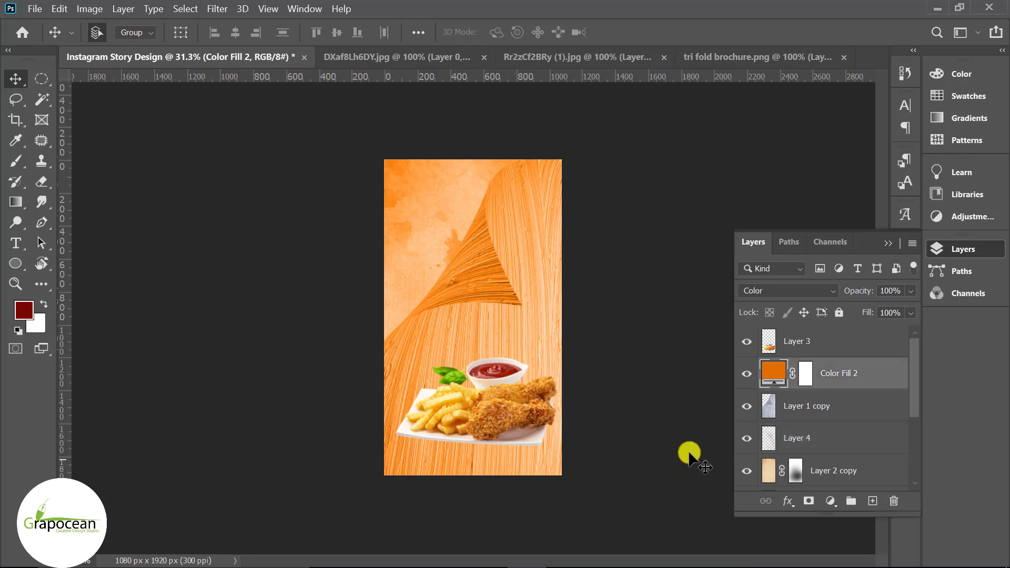
- Mask Layer 1 copy with a vertical black-to-white gradient, fading out its lower texture
click(802, 406)
click(808, 501)
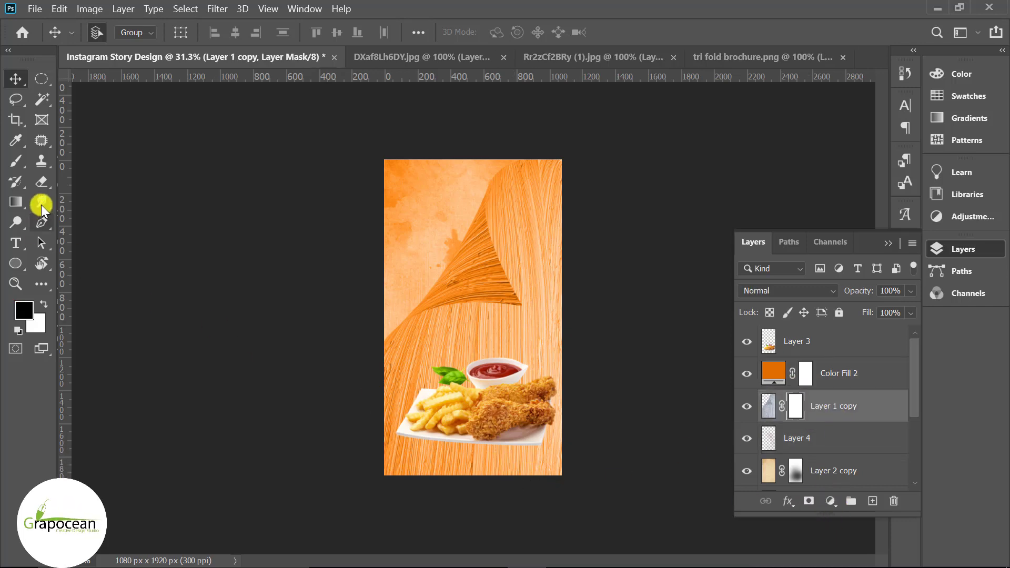
click(19, 192)
drag(471, 506, 480, 352)
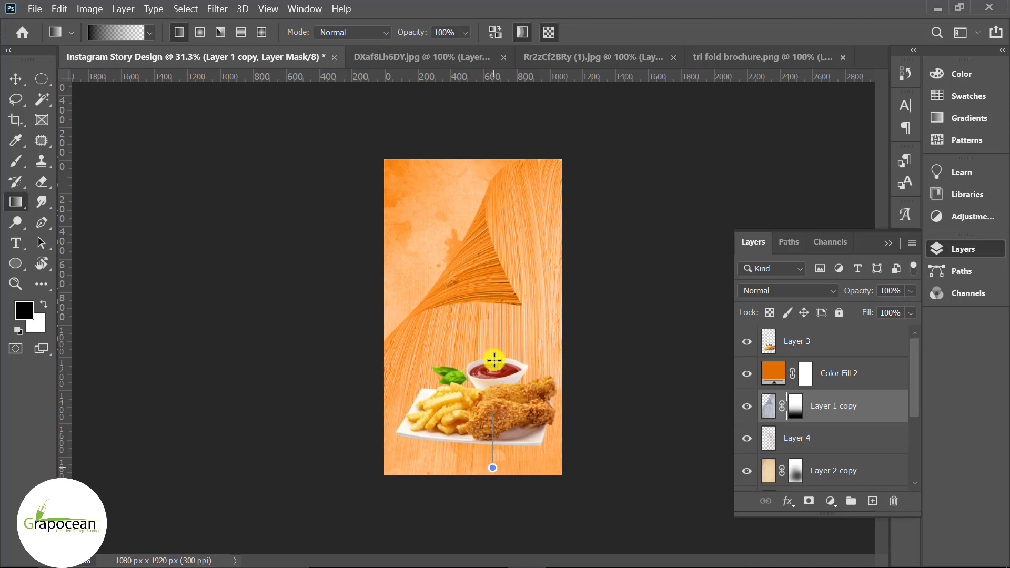
drag(494, 360, 499, 377)
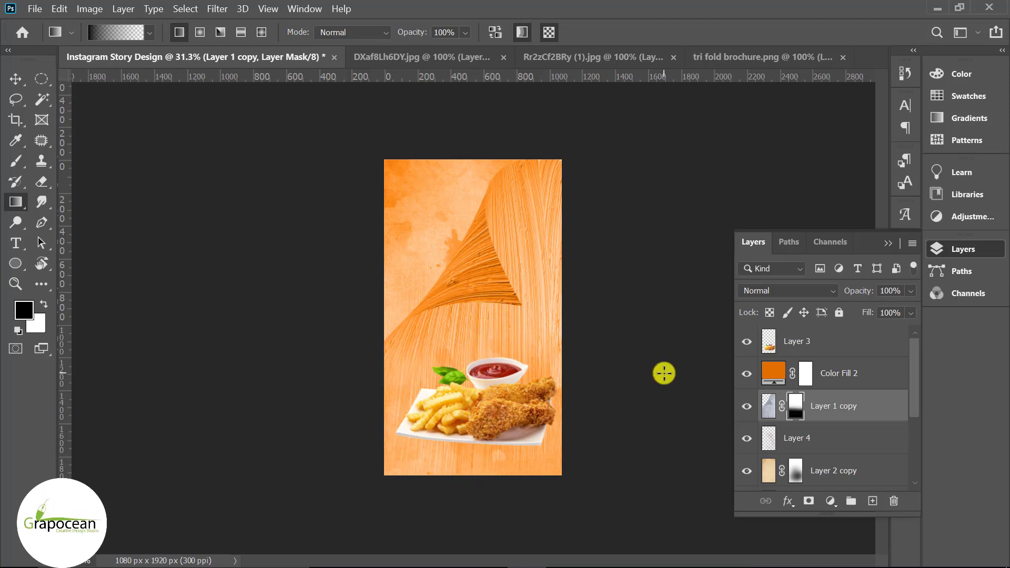
drag(548, 132, 546, 296)
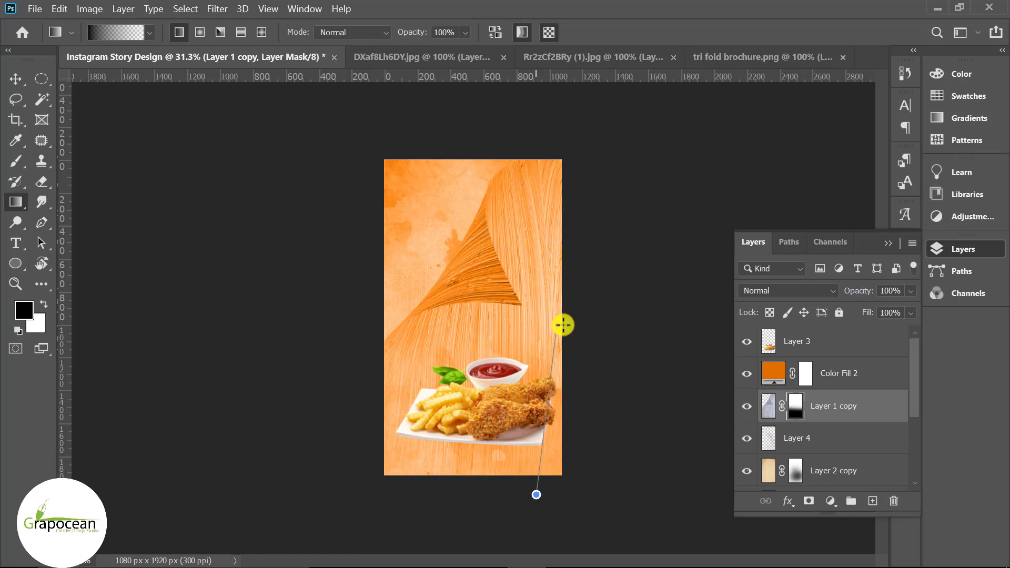
drag(536, 494, 562, 324)
scroll(481, 329, up, 2)
scroll(457, 311, up, 2)
scroll(457, 308, up, 1)
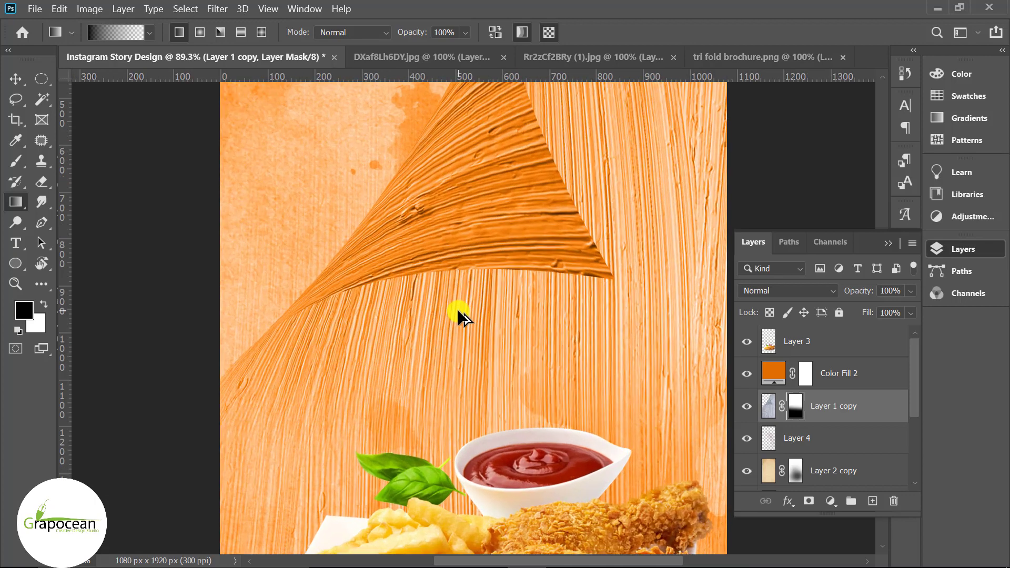
- Add a new layer above Layer 4 and pick the Soft Round brush
click(821, 437)
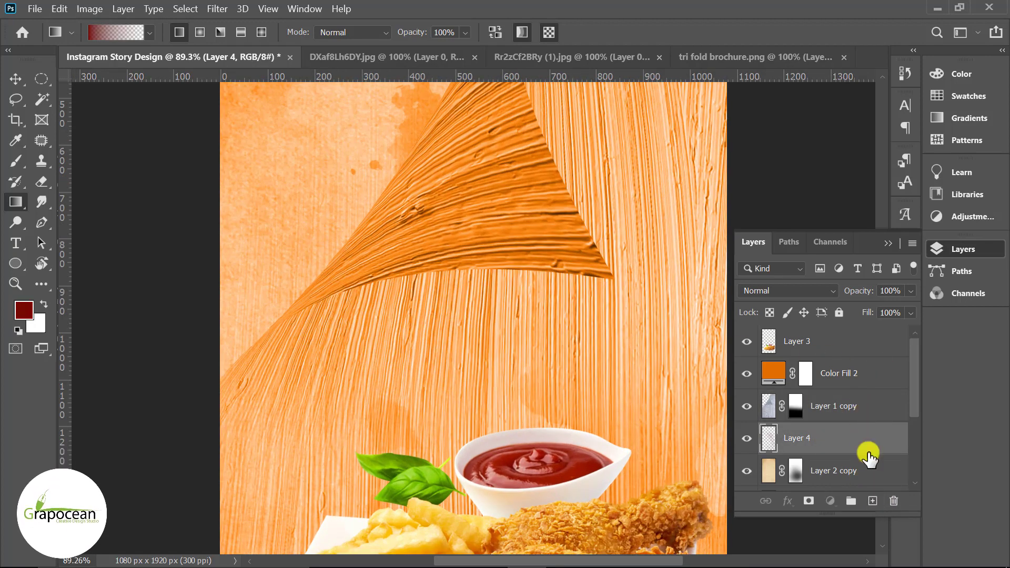
click(872, 501)
scroll(379, 304, up, 2)
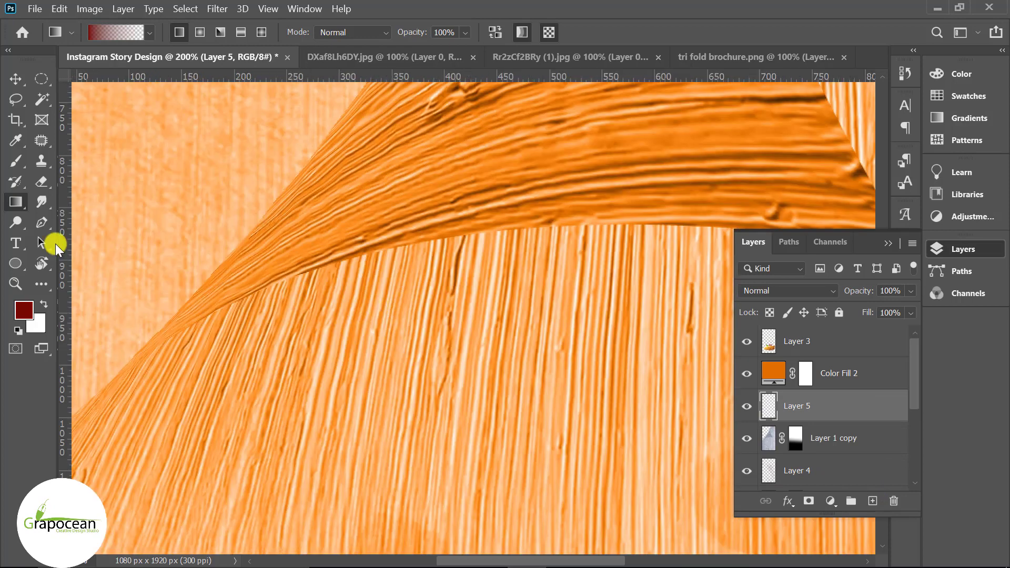
drag(24, 160, 79, 157)
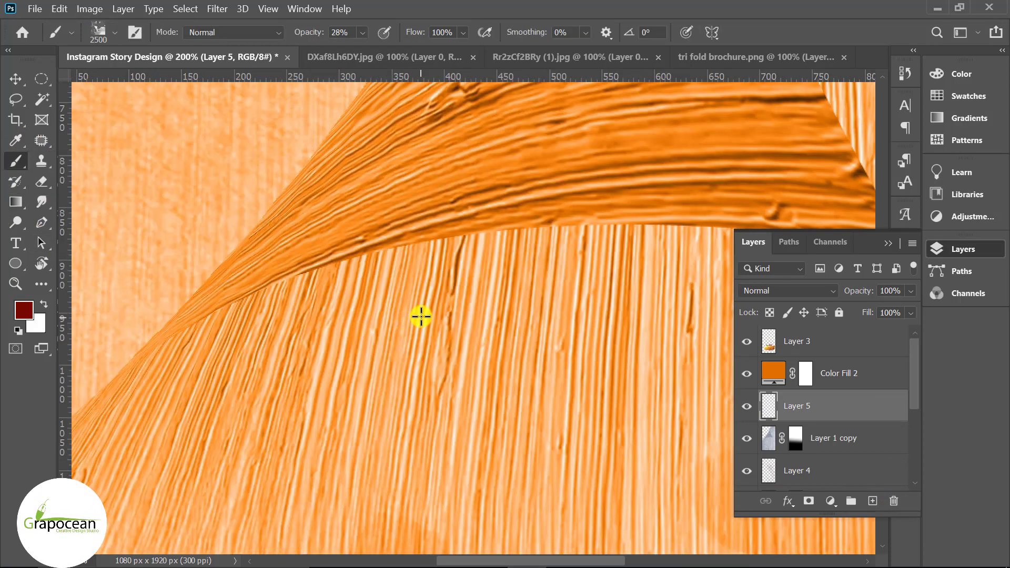
click(114, 32)
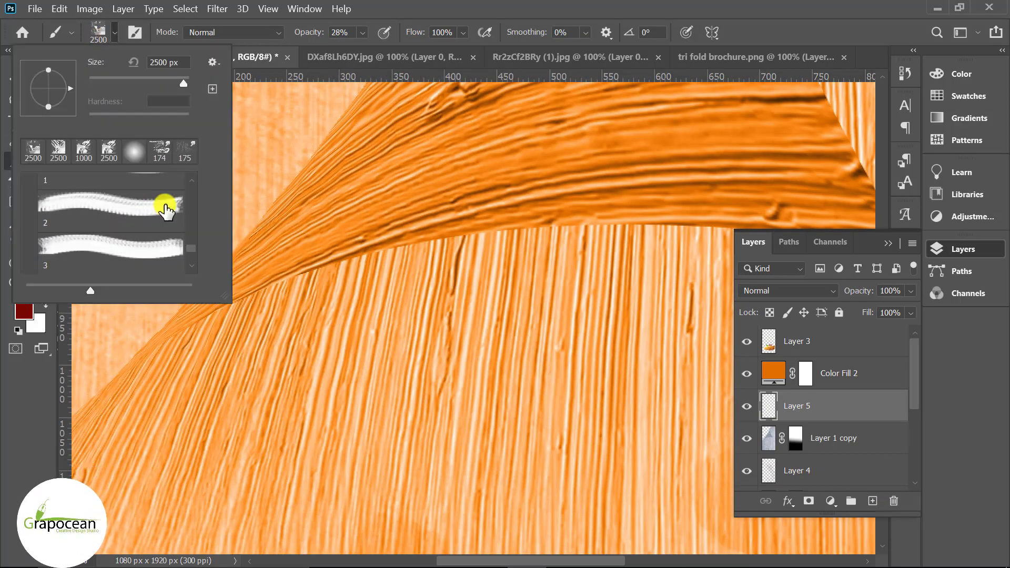
scroll(179, 220, up, 5)
scroll(193, 189, up, 5)
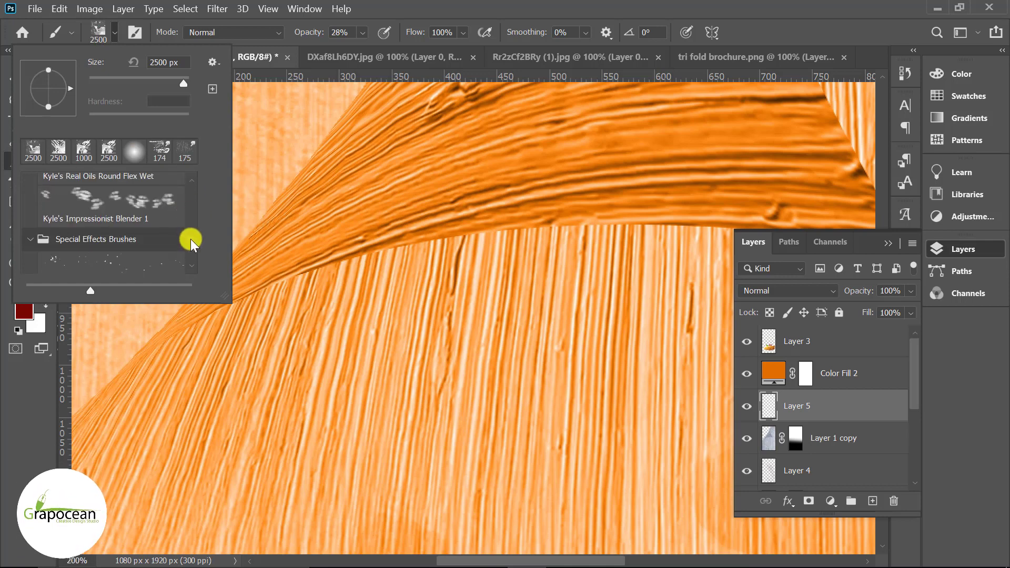
scroll(194, 205, up, 5)
click(35, 185)
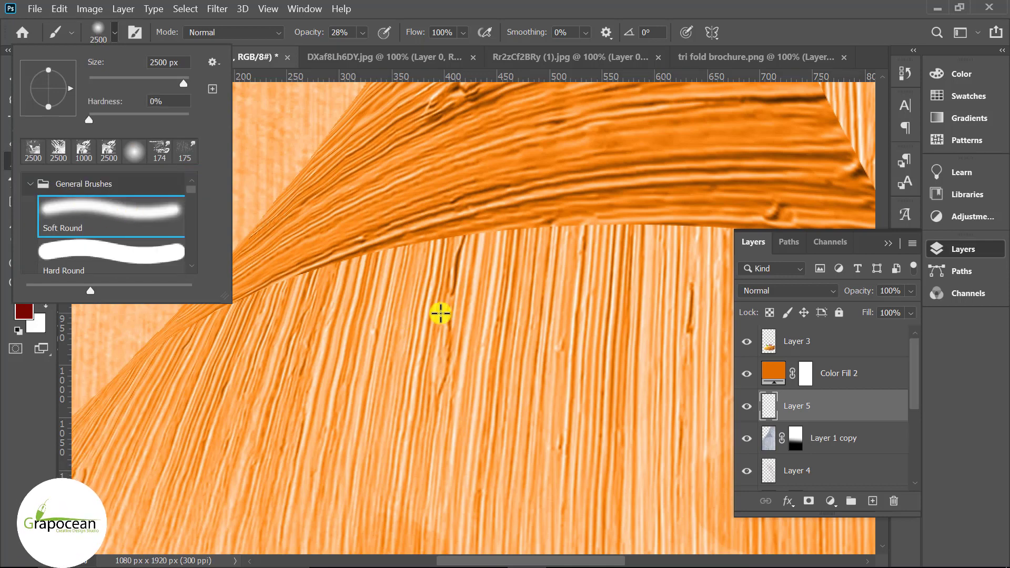
click(463, 289)
- Try soft black dabs and a smaller shadow stroke below the curl on Layer 5
click(524, 263)
click(533, 260)
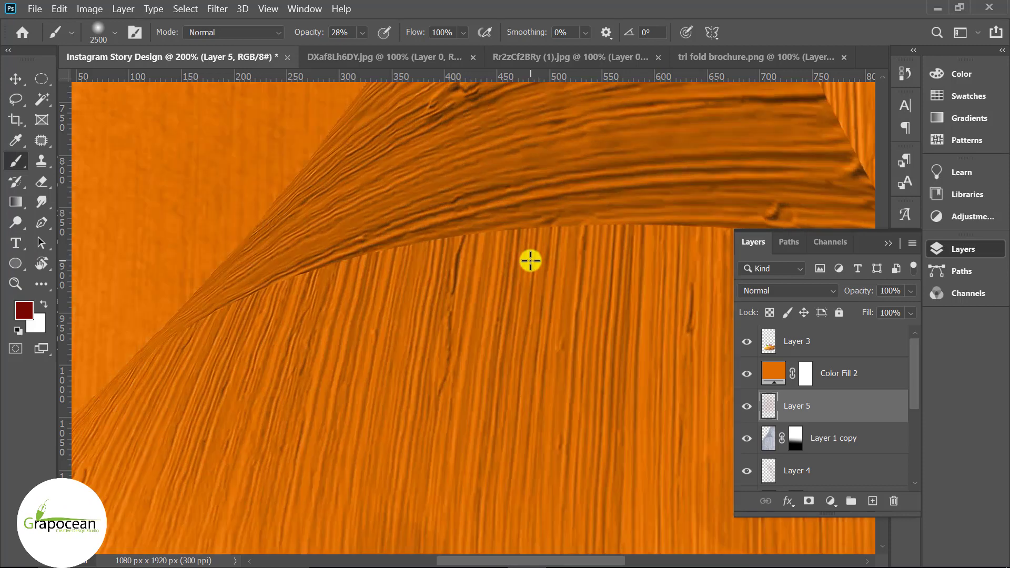
key(ctrl+z)
key(ctrl+z)
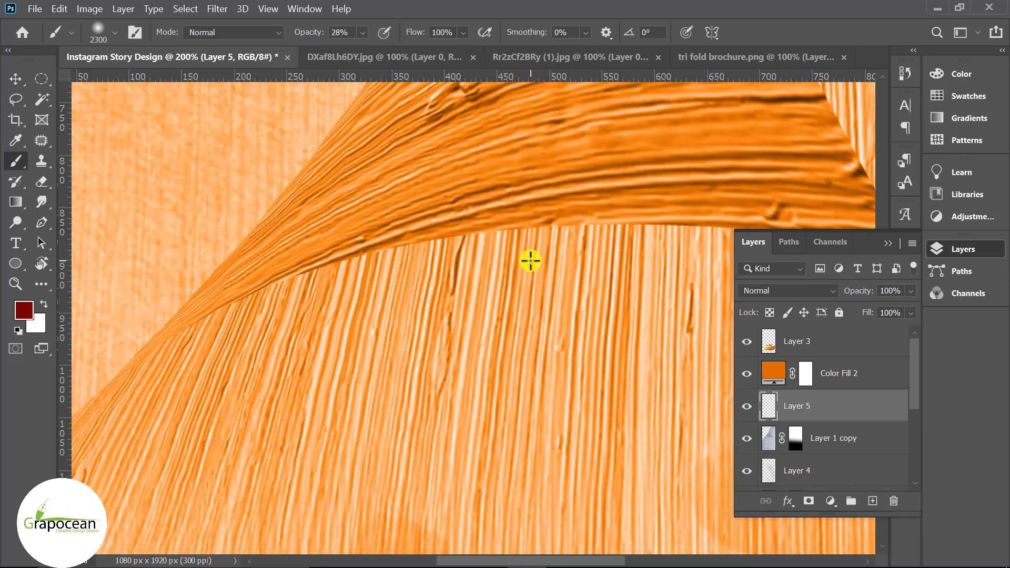
key(bracketleft)
key(bracketleft)
key(bracketleft)
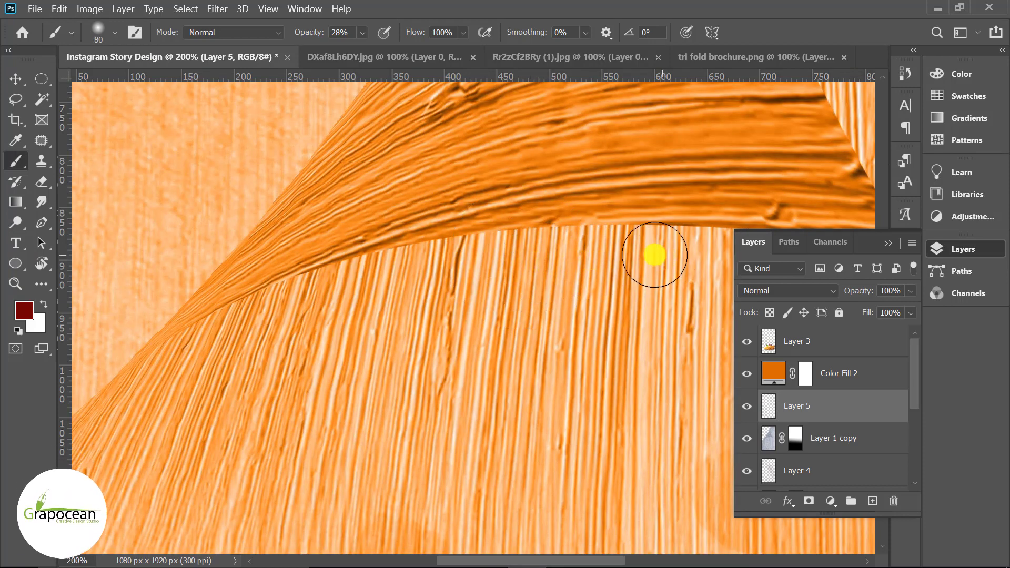
drag(653, 255, 420, 275)
scroll(382, 311, down, 3)
scroll(383, 312, down, 3)
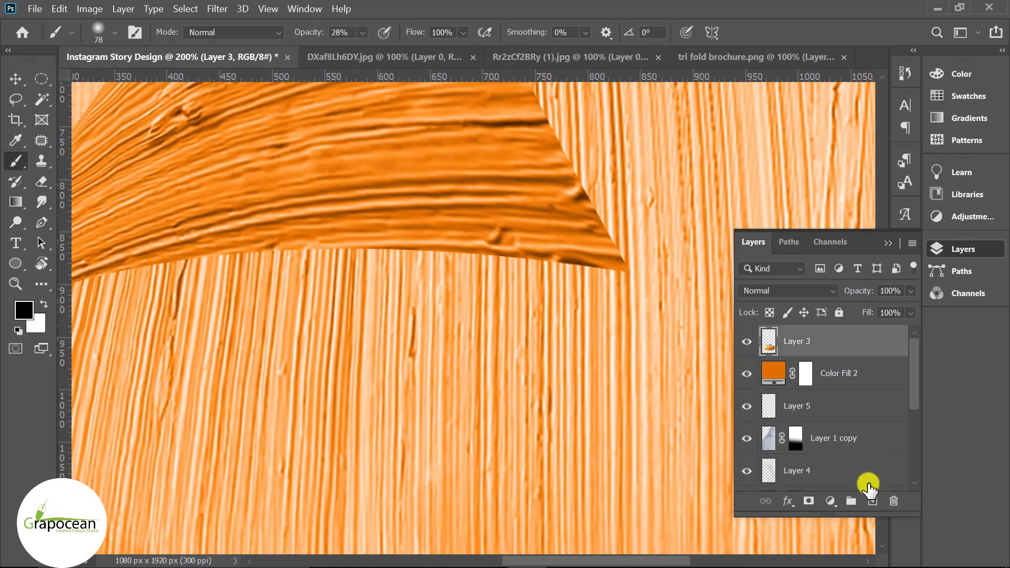
- On a new Layer 6, paint and redo shadow strokes under the curl's edge at 4% opacity
click(872, 501)
mouse_move(558, 290)
mouse_down()
mouse_move(586, 289)
mouse_move(518, 282)
mouse_up()
key(ctrl+z)
drag(456, 273, 253, 266)
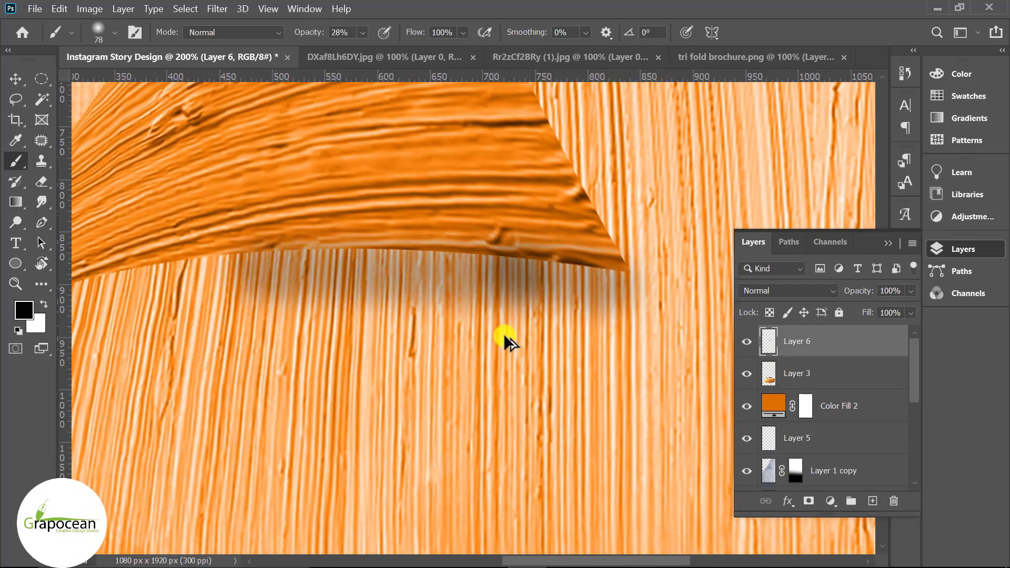
scroll(383, 368, down, 3)
scroll(388, 350, down, 1)
key(ctrl+z)
key(ctrl+z)
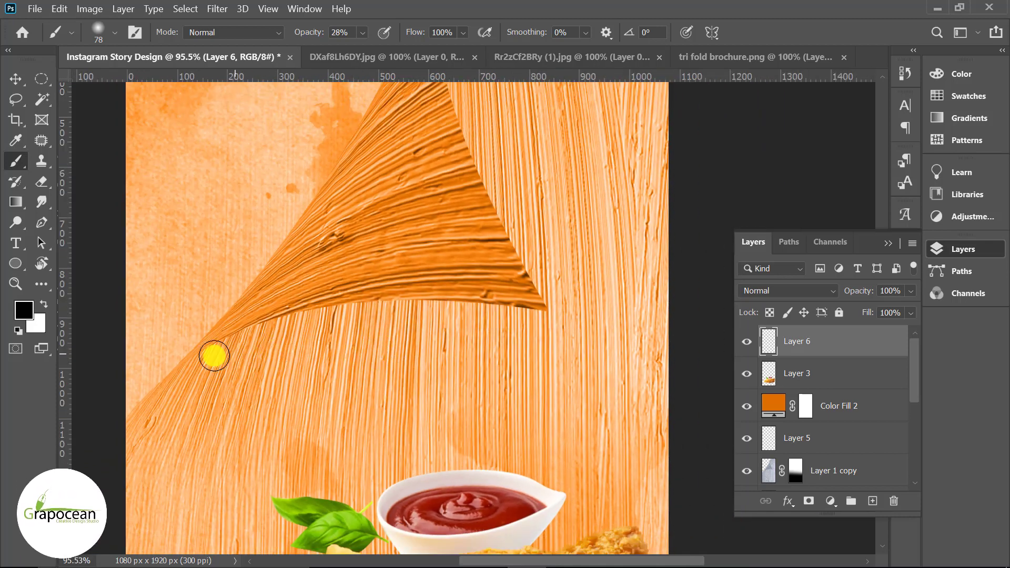
drag(195, 373, 316, 316)
key(ctrl+z)
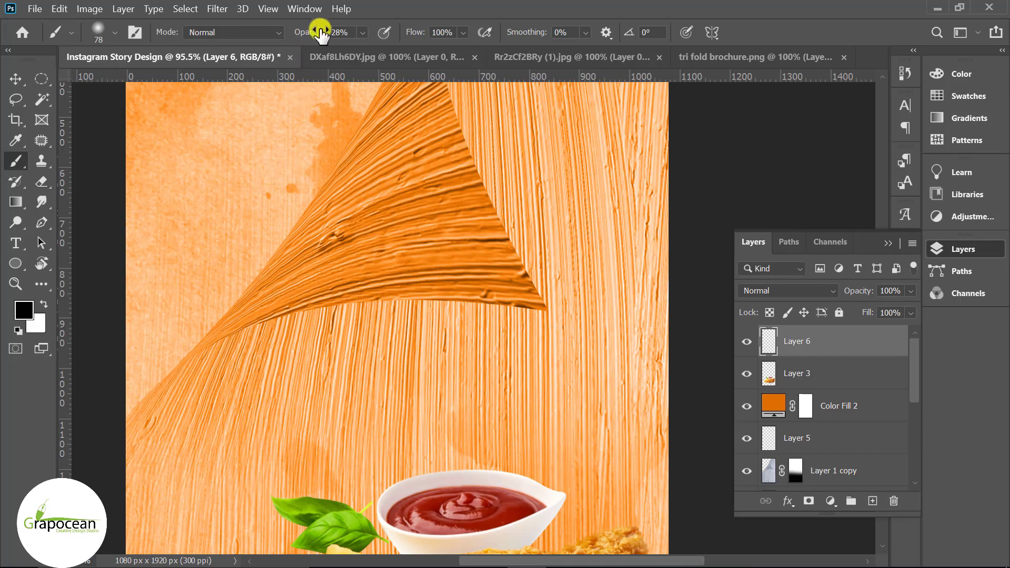
mouse_move(305, 33)
mouse_down()
mouse_move(291, 32)
mouse_move(319, 32)
mouse_up()
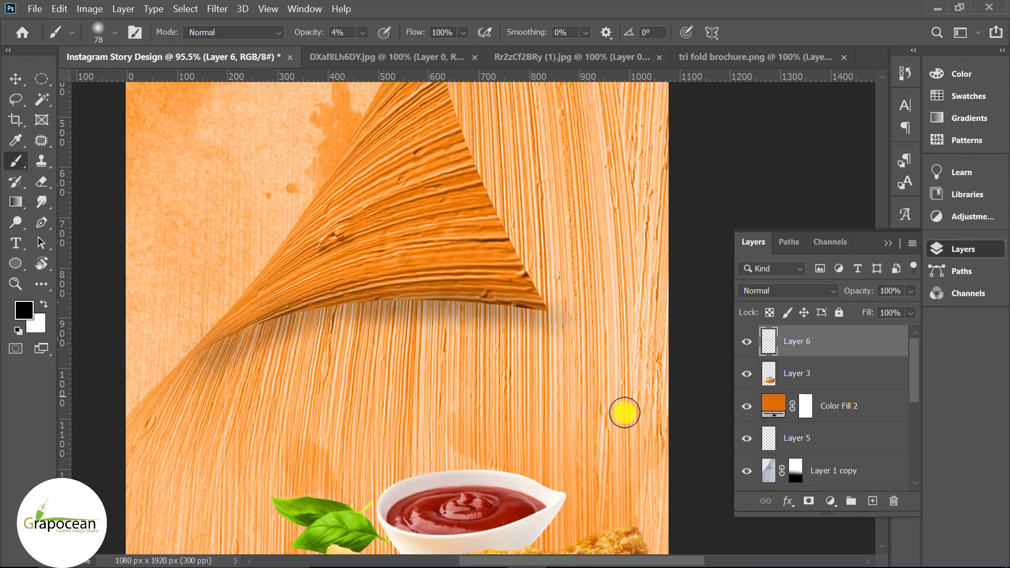
scroll(626, 400, down, 5)
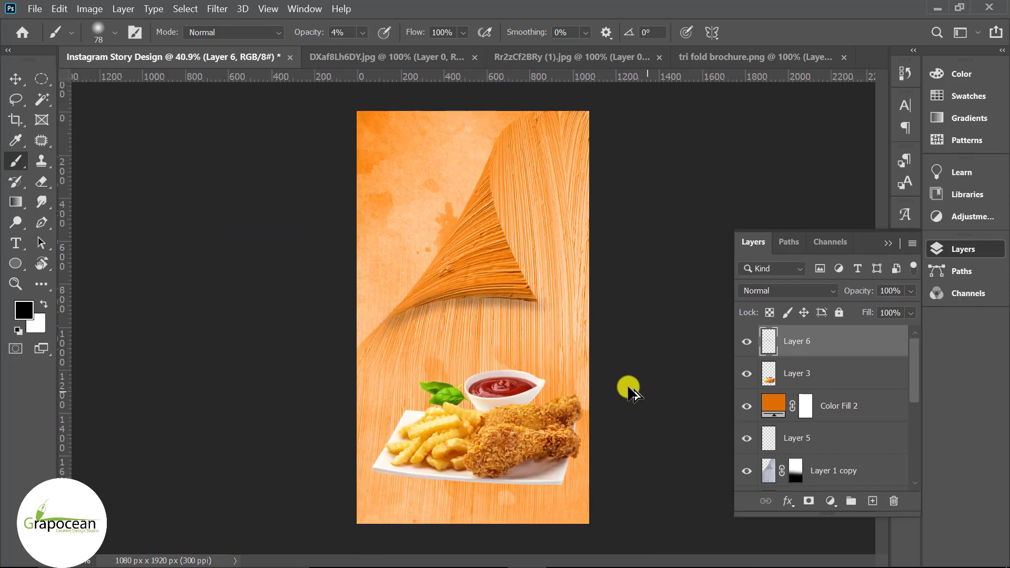
- Move the curled panel and its shadow layers down together
key(v)
ctrl+click(519, 290)
ctrl+click(821, 411)
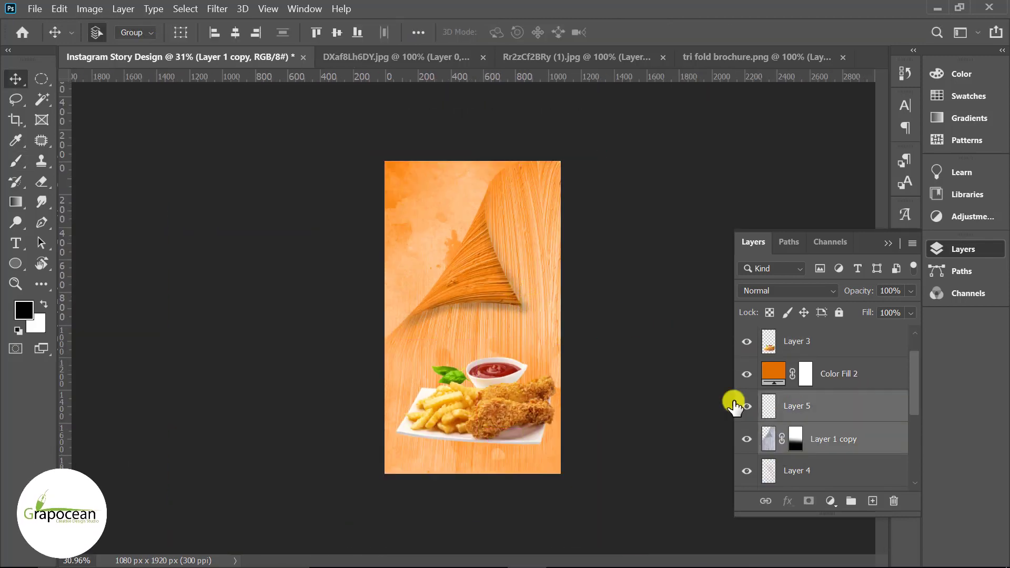
key(ctrl+shift+alt+e)
drag(510, 355, 518, 363)
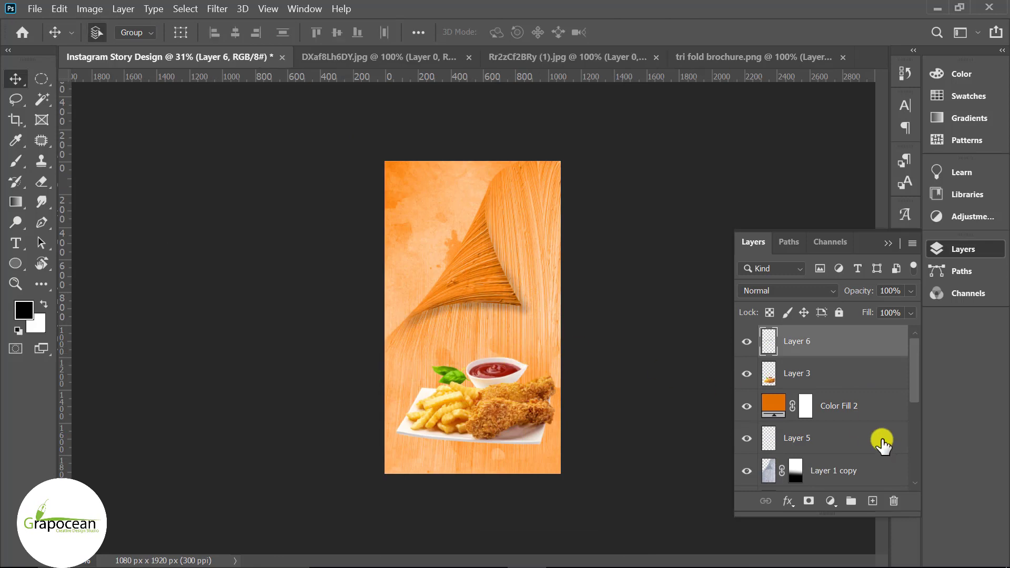
ctrl+click(855, 468)
key(ctrl+t)
mouse_move(501, 281)
mouse_down()
mouse_move(503, 368)
mouse_move(487, 347)
mouse_move(507, 365)
mouse_move(492, 354)
mouse_move(484, 361)
mouse_move(492, 339)
mouse_up()
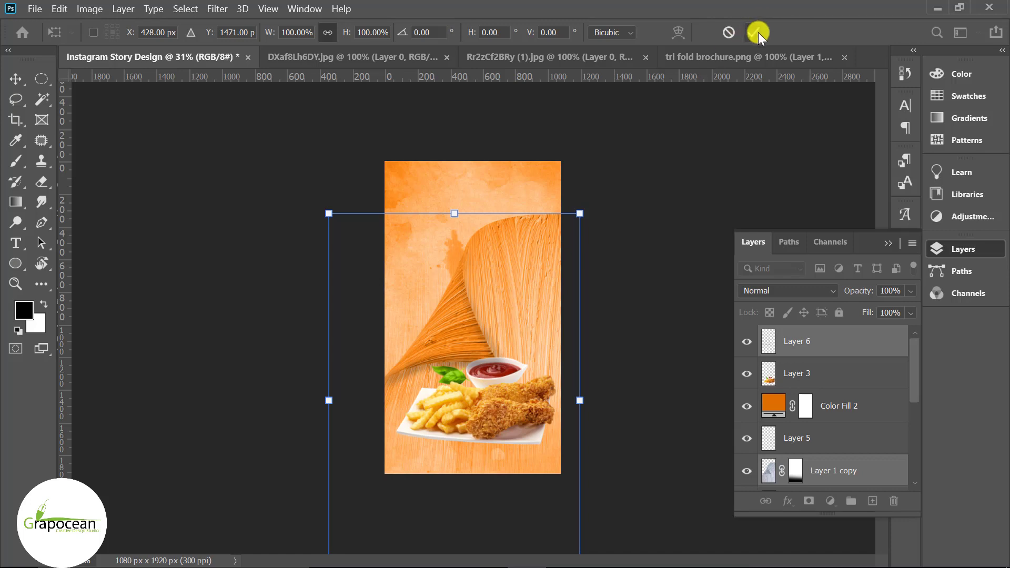
click(758, 32)
- Lower the food plate and warp the panel's top-right corner downward
drag(520, 405, 514, 419)
click(591, 402)
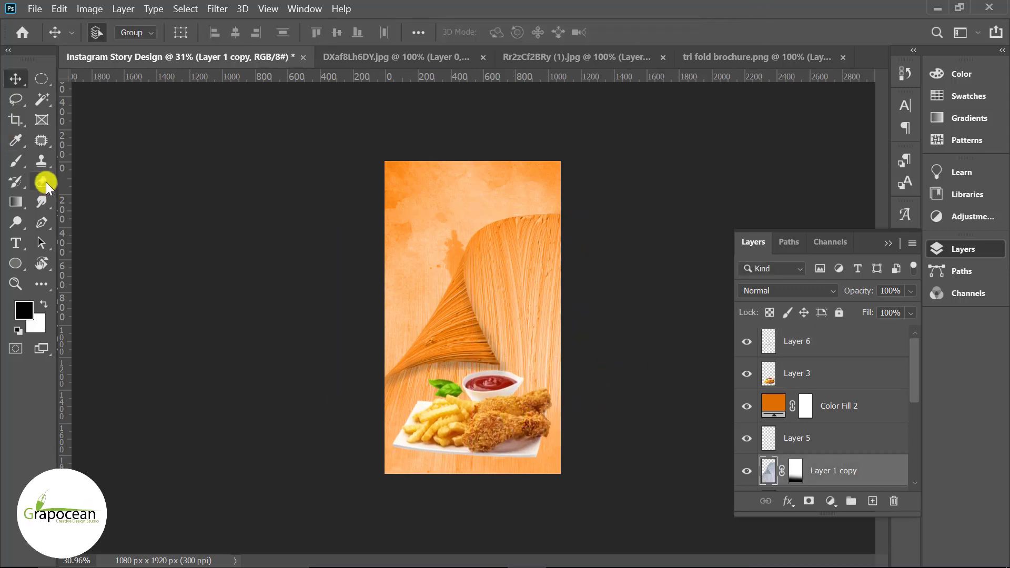
key(ctrl+t)
click(677, 31)
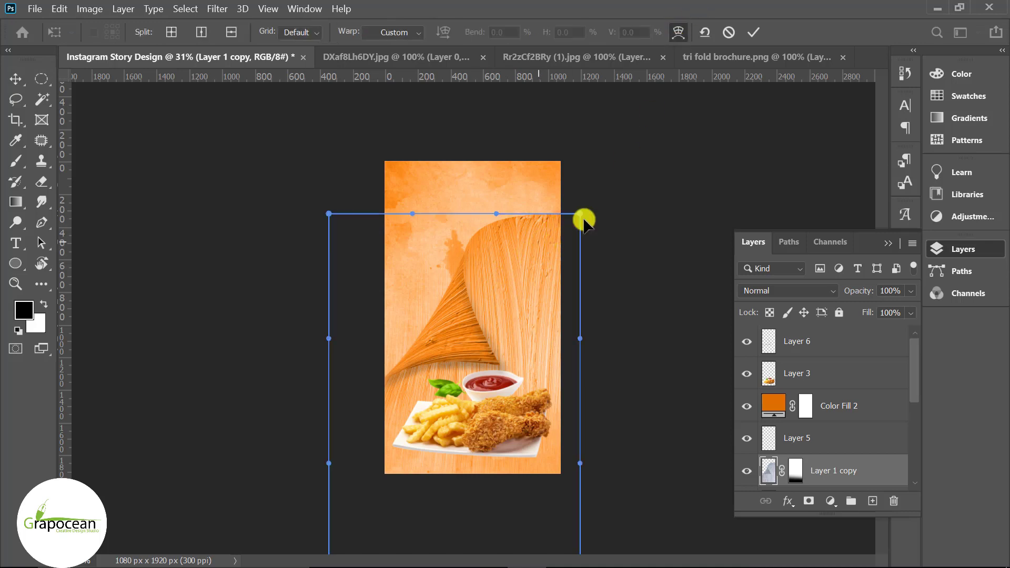
drag(583, 219, 575, 270)
key(ctrl+z)
mouse_move(582, 221)
mouse_down()
mouse_move(573, 313)
mouse_move(570, 305)
mouse_up()
click(753, 33)
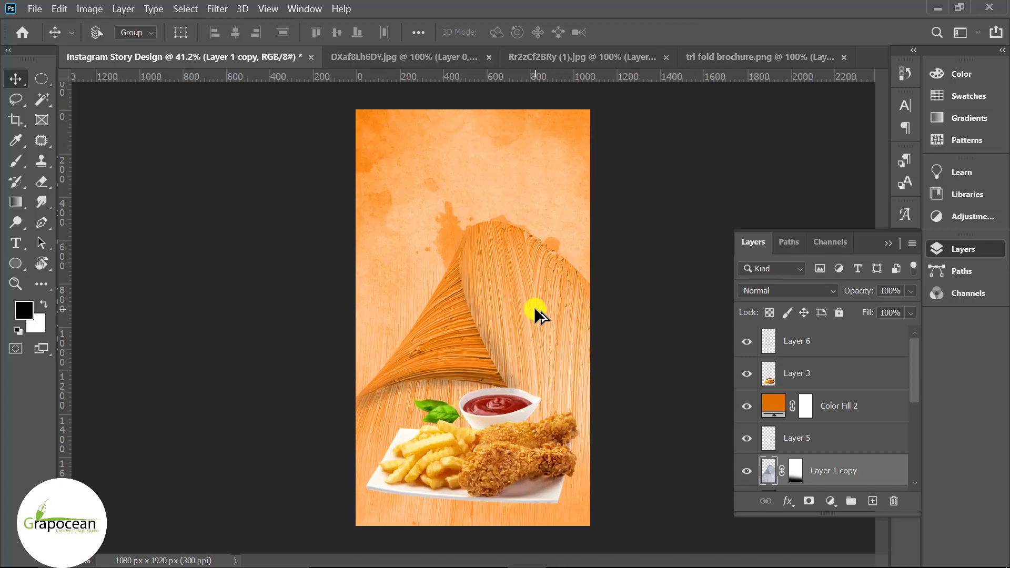
- Warp the panel's top edge down into a sweeping curve
key(ctrl+t)
right_click(496, 240)
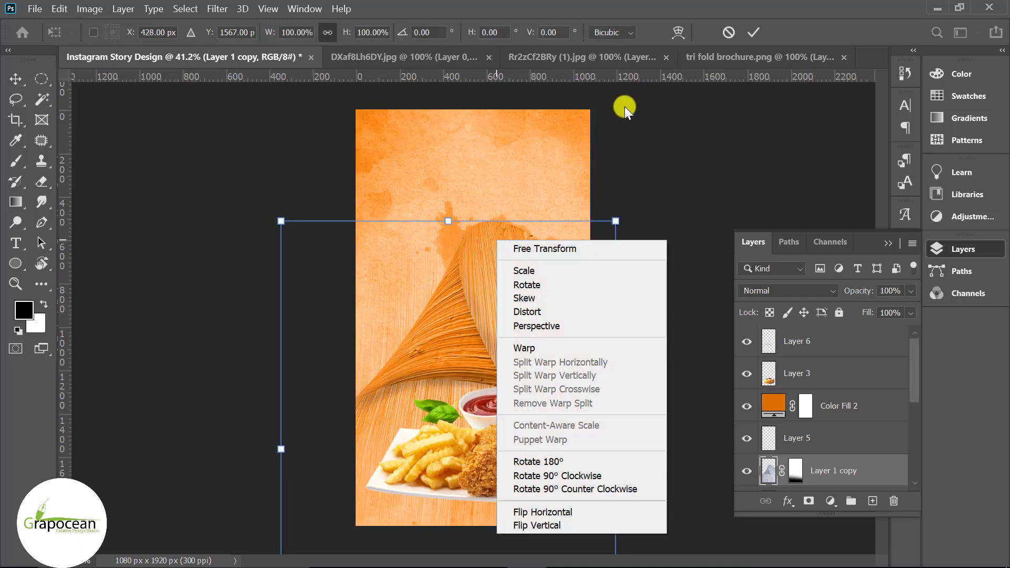
click(548, 347)
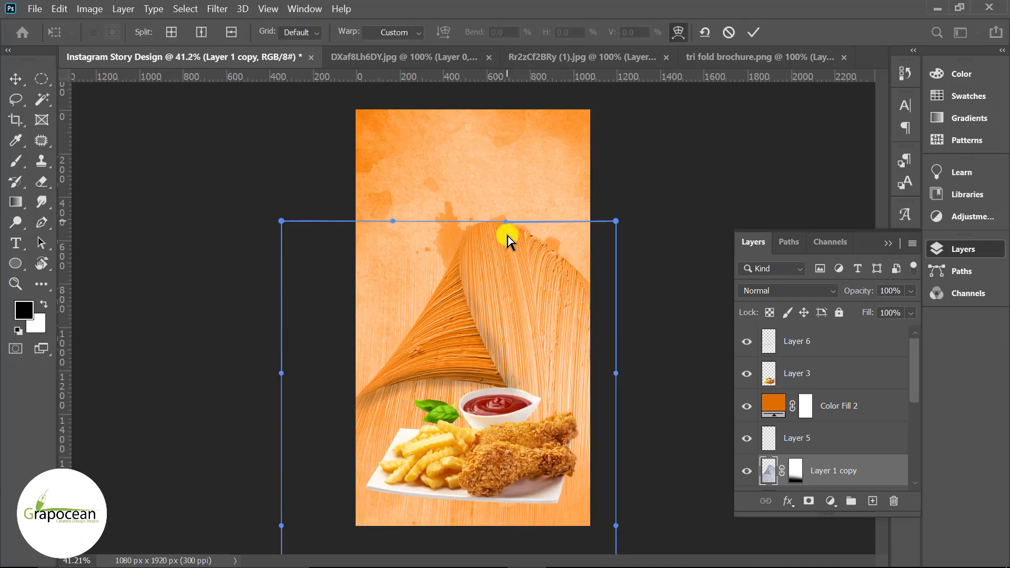
drag(507, 235, 507, 251)
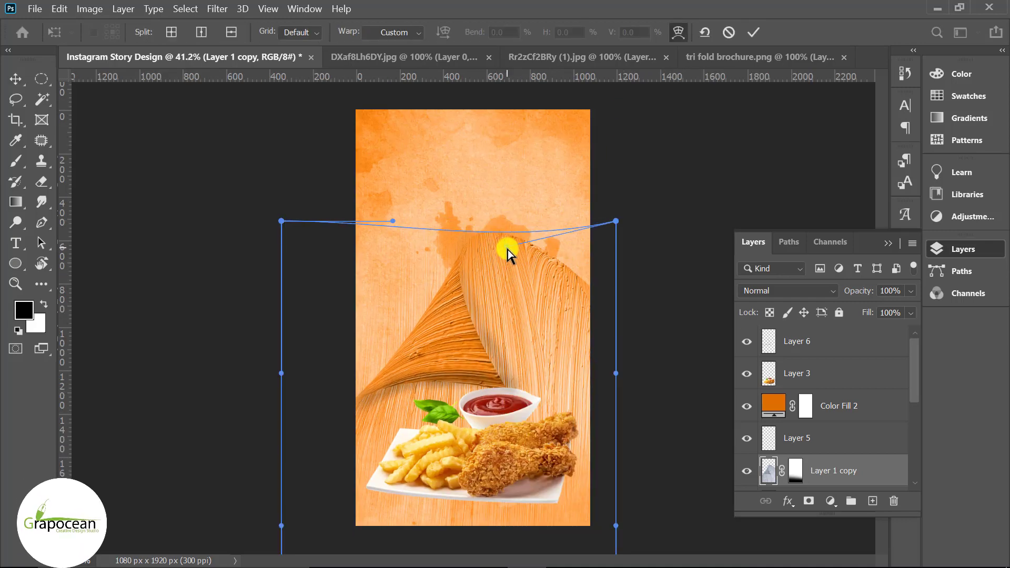
click(753, 32)
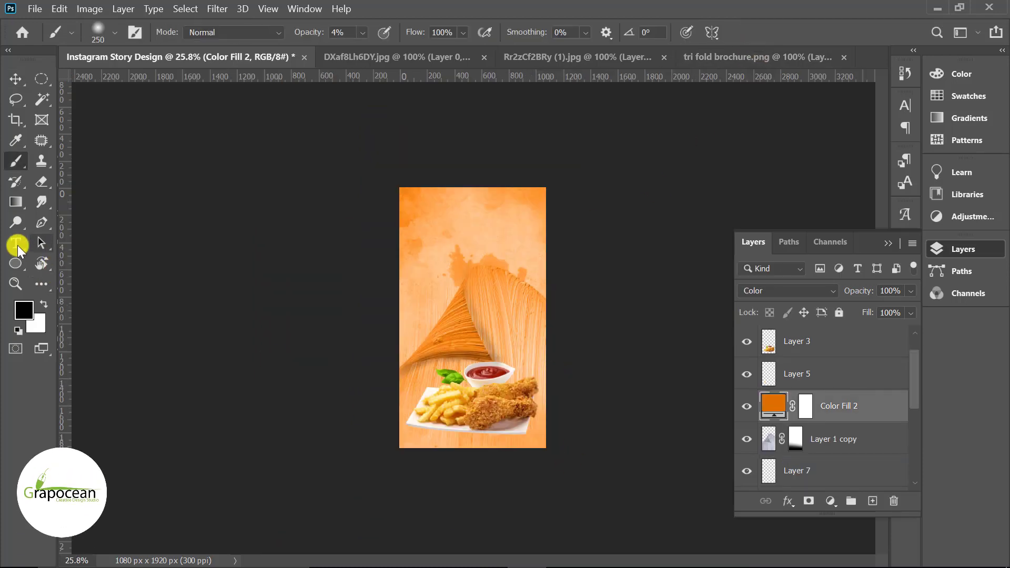
- Add a 'Chicken' text layer with All Caps off, centred at the top
click(16, 243)
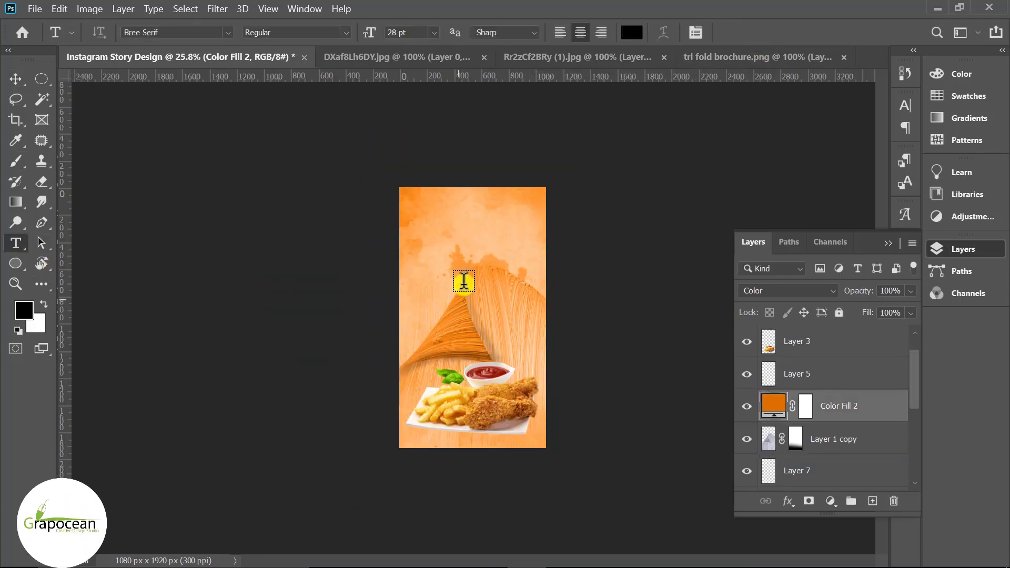
scroll(822, 378, up, 1)
click(833, 347)
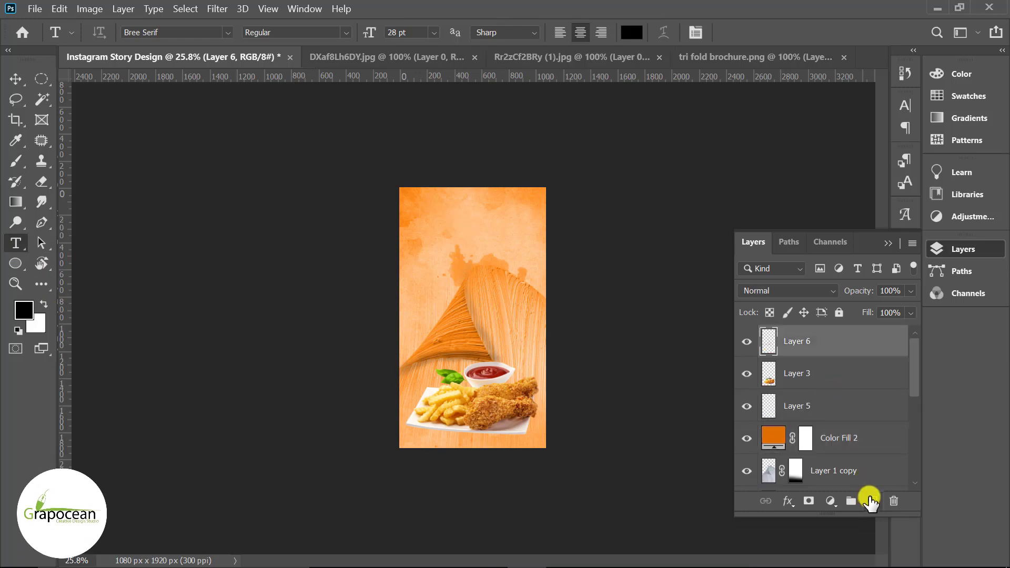
click(872, 501)
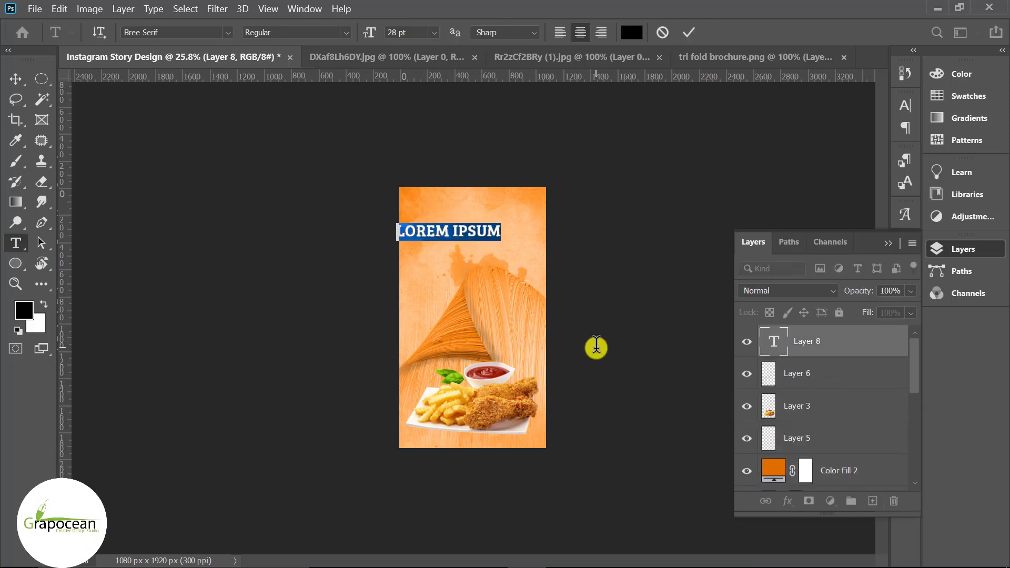
key(BackSpace)
text(CHICK)
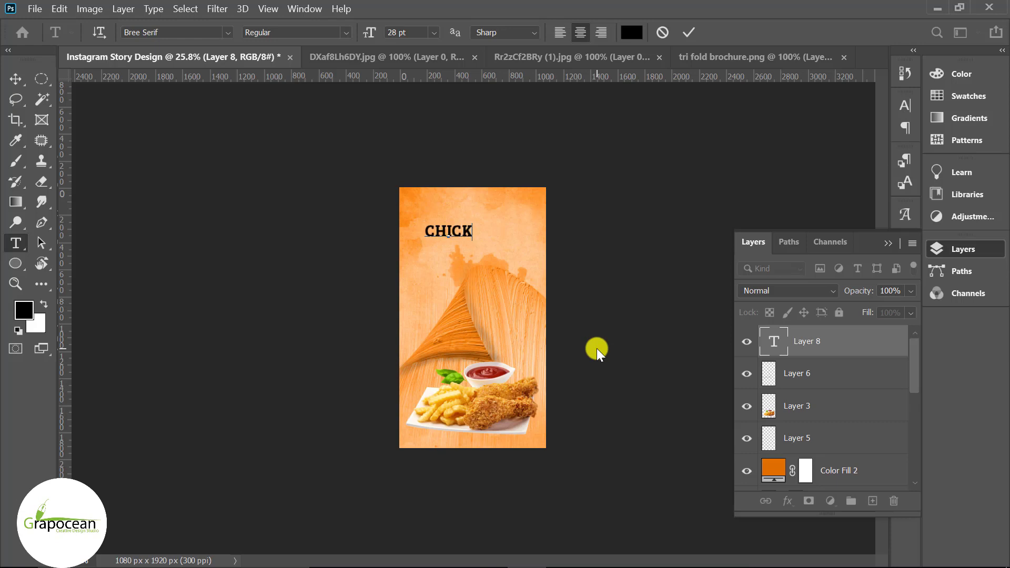
text(EN)
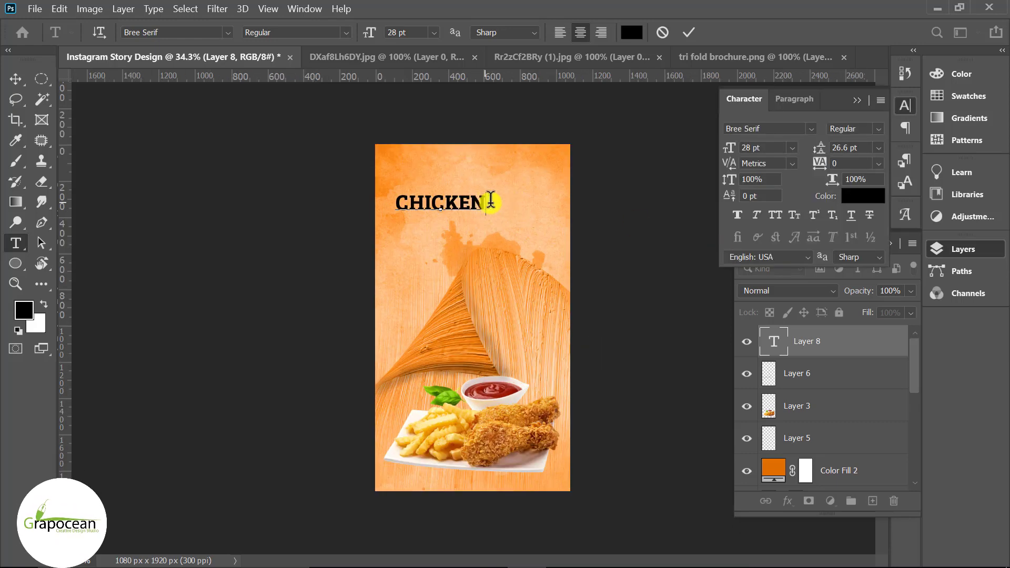
click(772, 214)
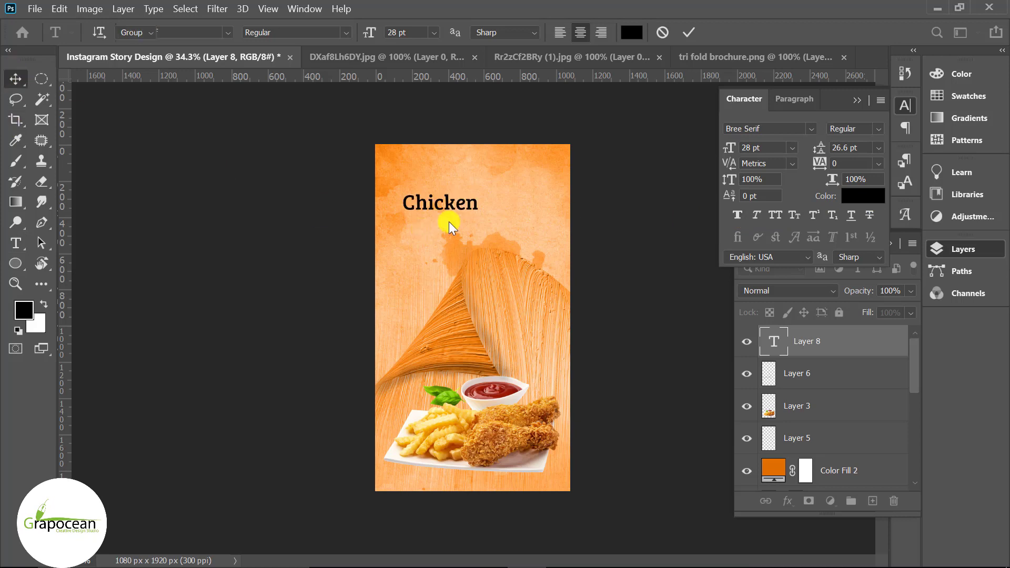
key(ctrl+Return)
drag(461, 207, 493, 178)
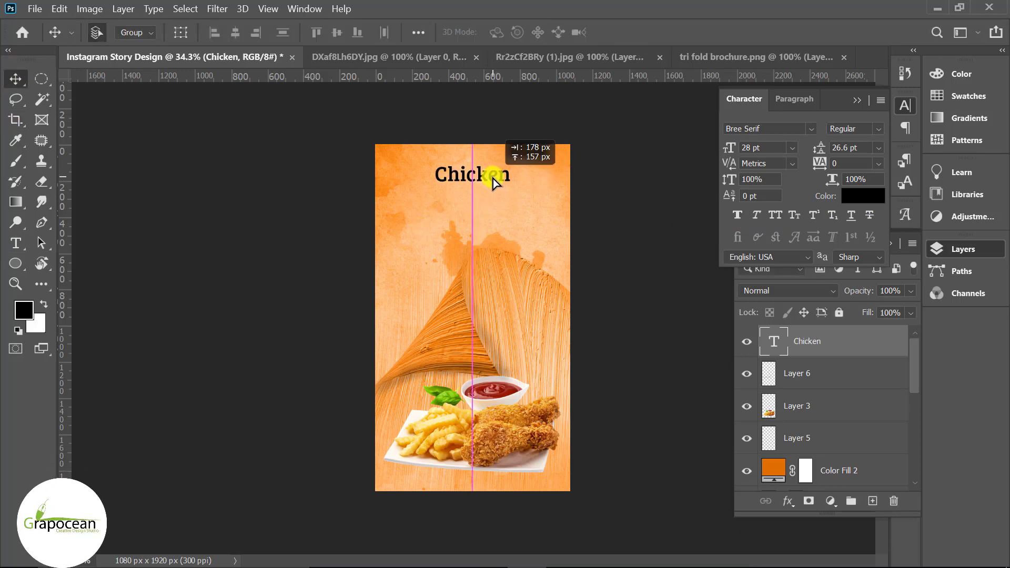
- Recolour the Chicken text orange ff8003
click(15, 243)
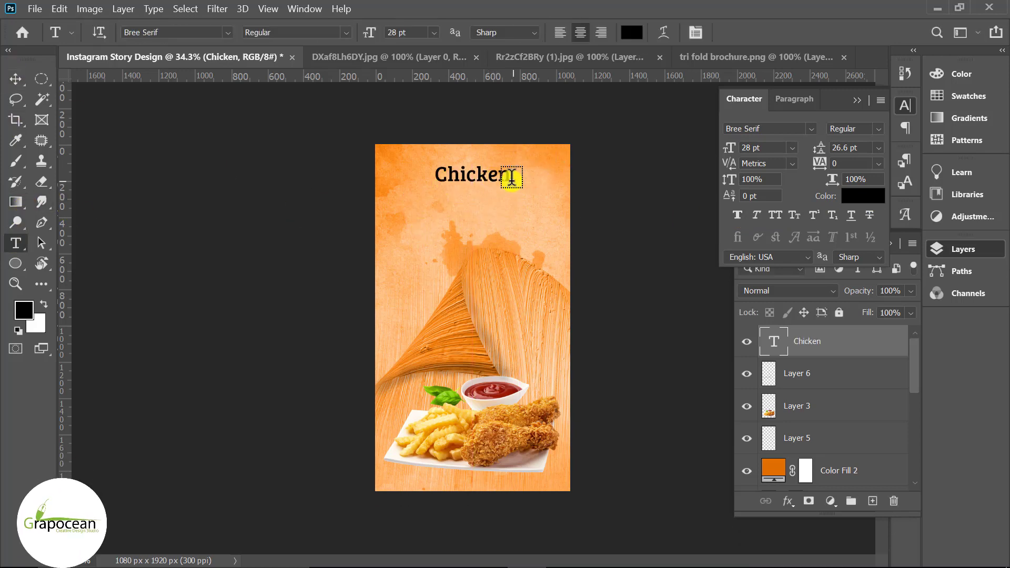
drag(373, 175, 374, 173)
click(632, 32)
click(525, 198)
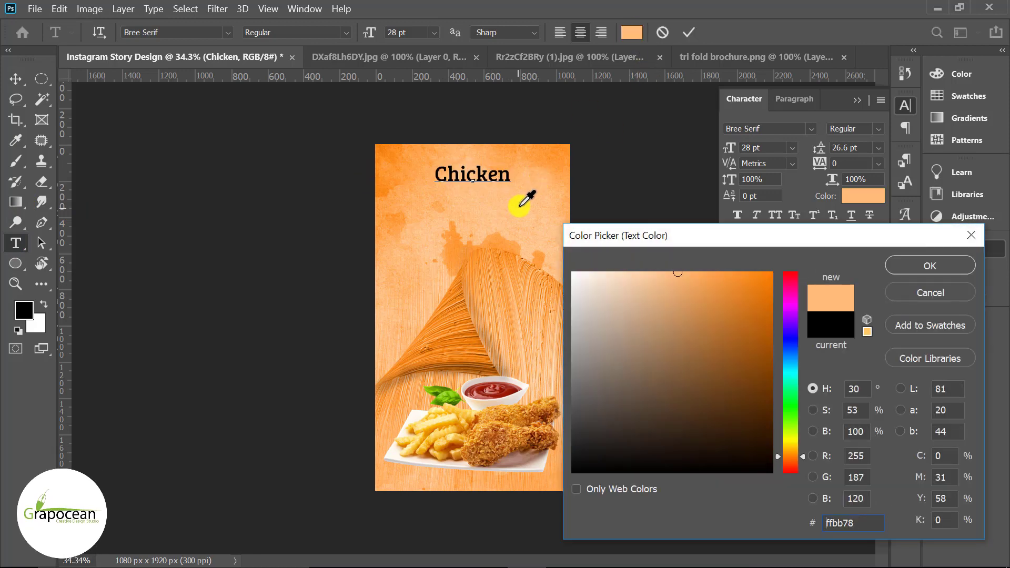
click(690, 313)
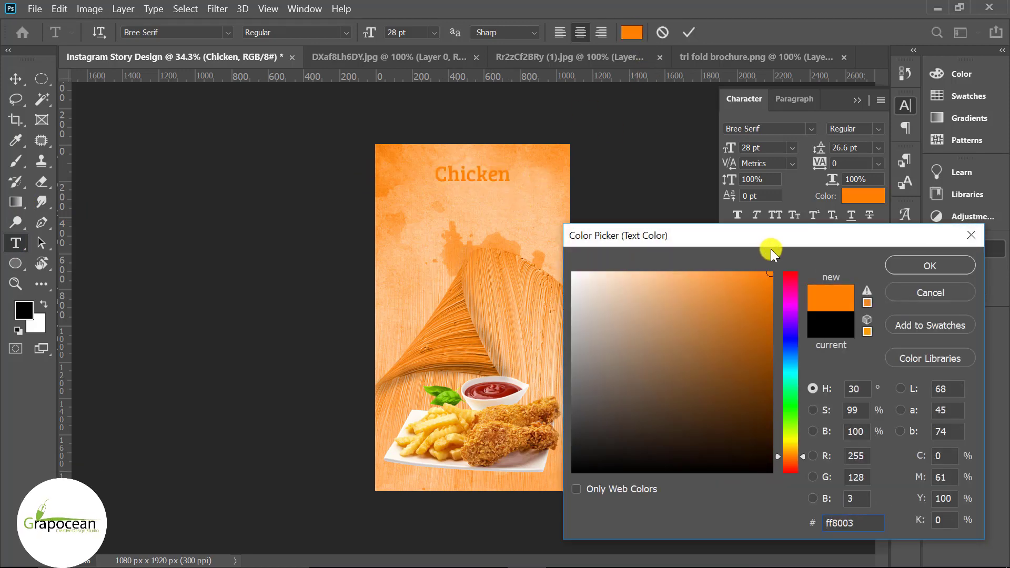
click(952, 262)
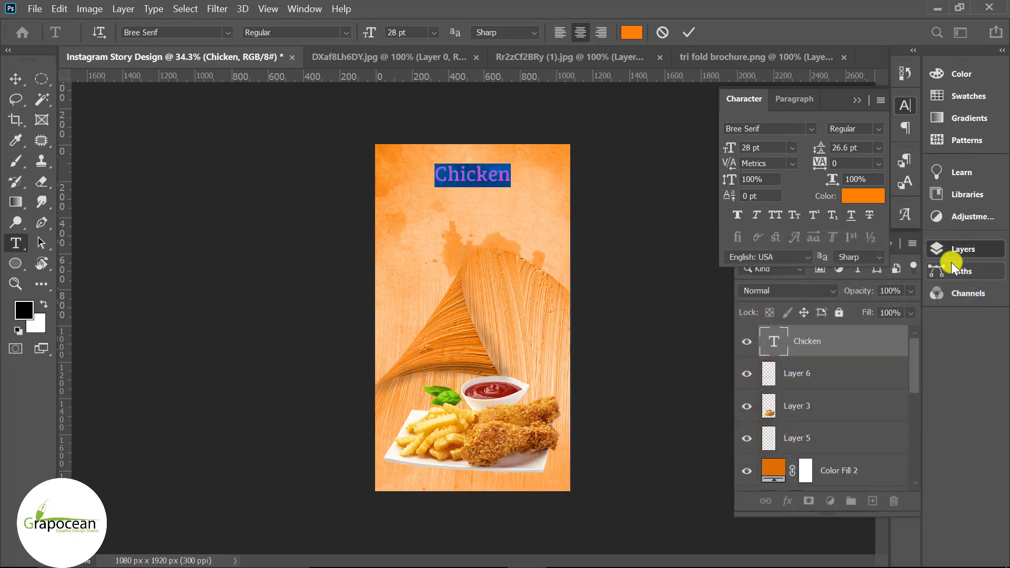
key(ctrl+Return)
key(v)
right_click(854, 341)
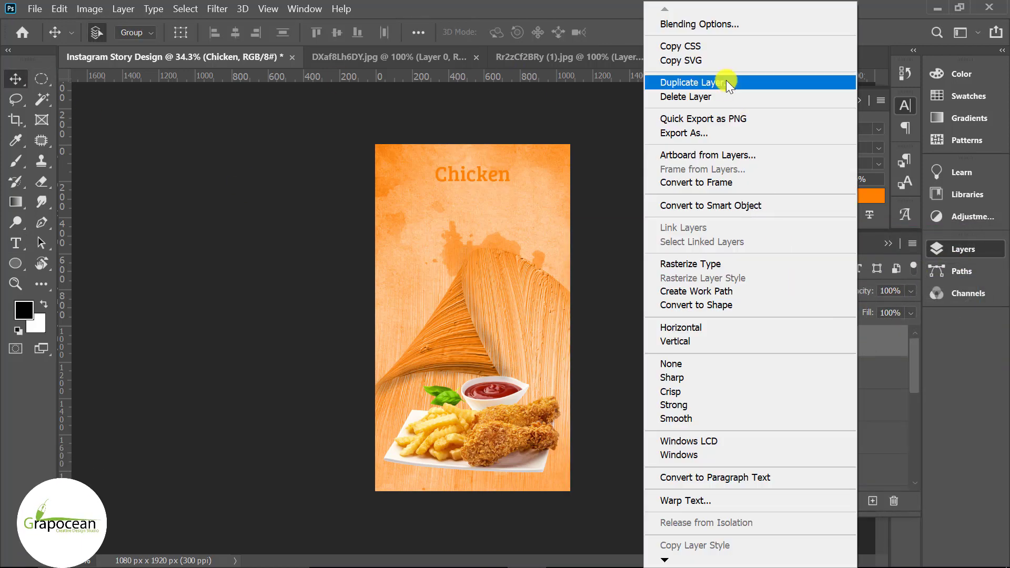
click(671, 352)
- Style Chicken with a drop shadow of adjusted contour and opacity plus a 5 px white stroke
key(h)
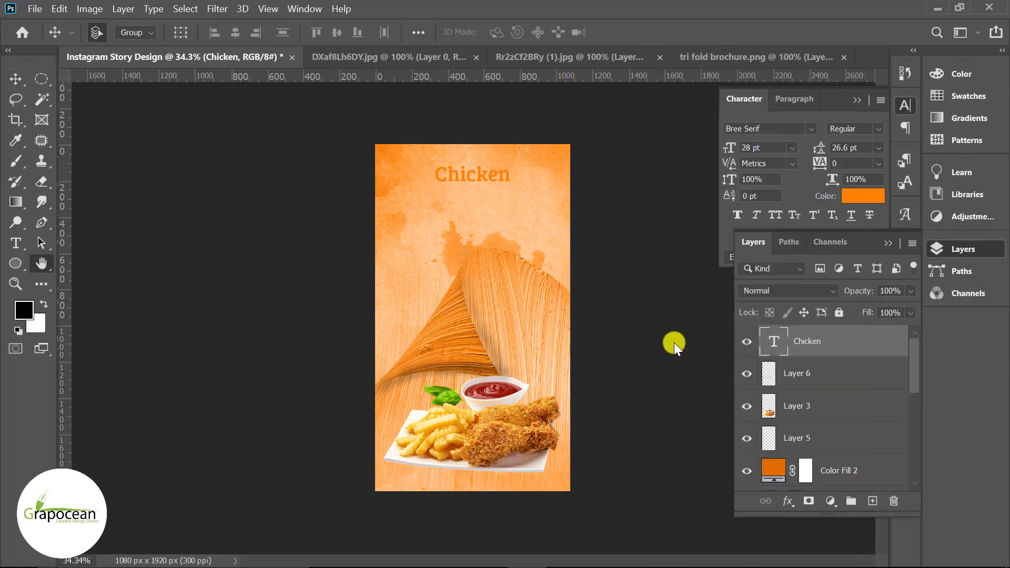
click(158, 481)
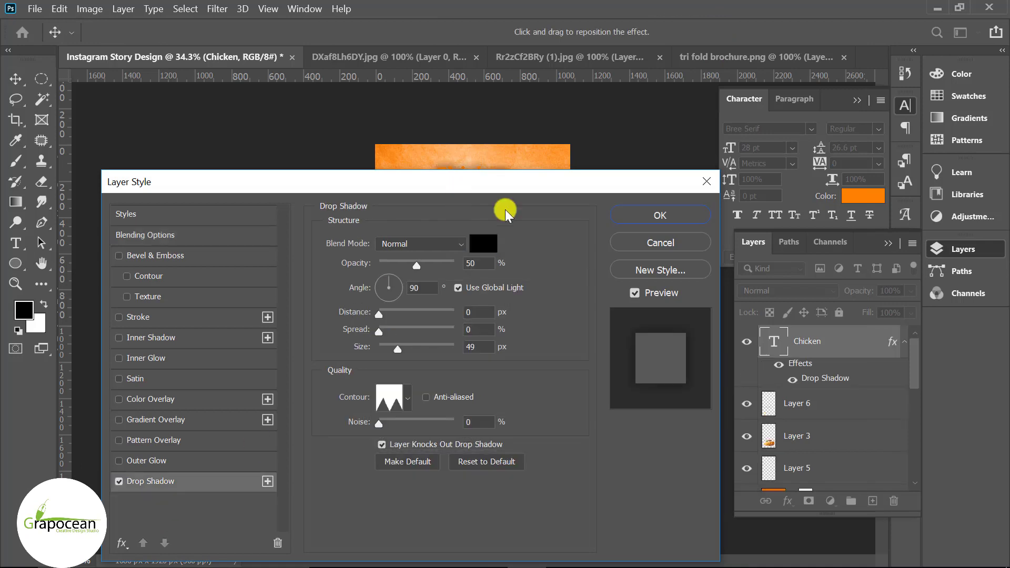
drag(458, 190, 721, 243)
click(671, 465)
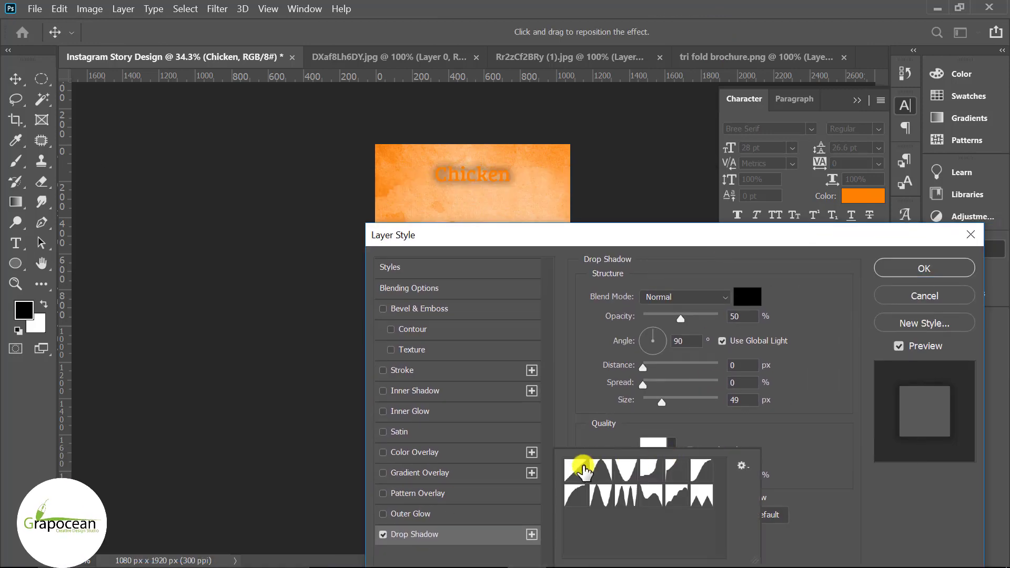
mouse_move(680, 318)
mouse_down()
mouse_move(694, 320)
mouse_move(666, 318)
mouse_move(675, 319)
mouse_up()
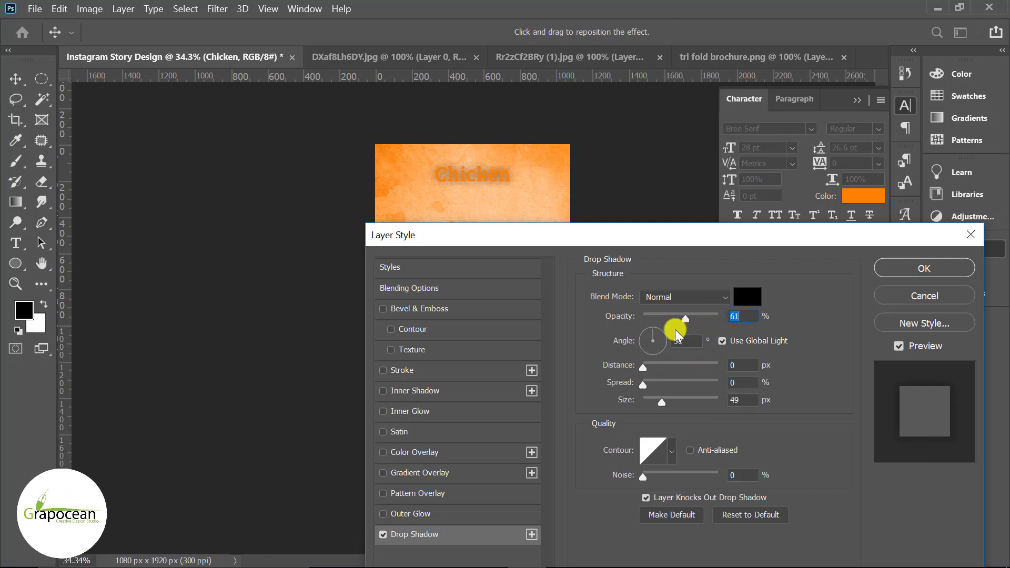
click(413, 371)
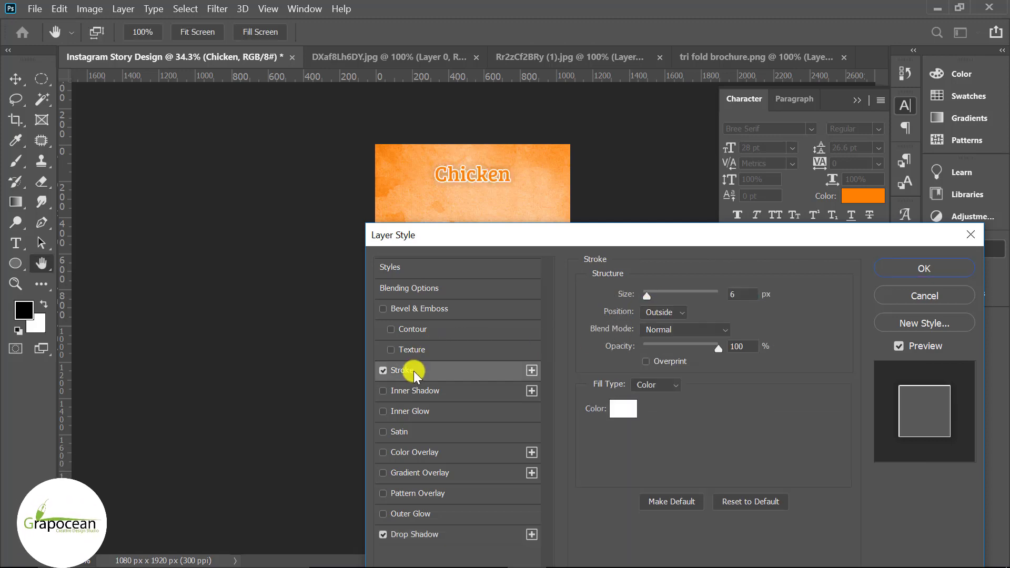
mouse_move(528, 234)
mouse_down()
mouse_move(759, 349)
mouse_move(476, 322)
mouse_up()
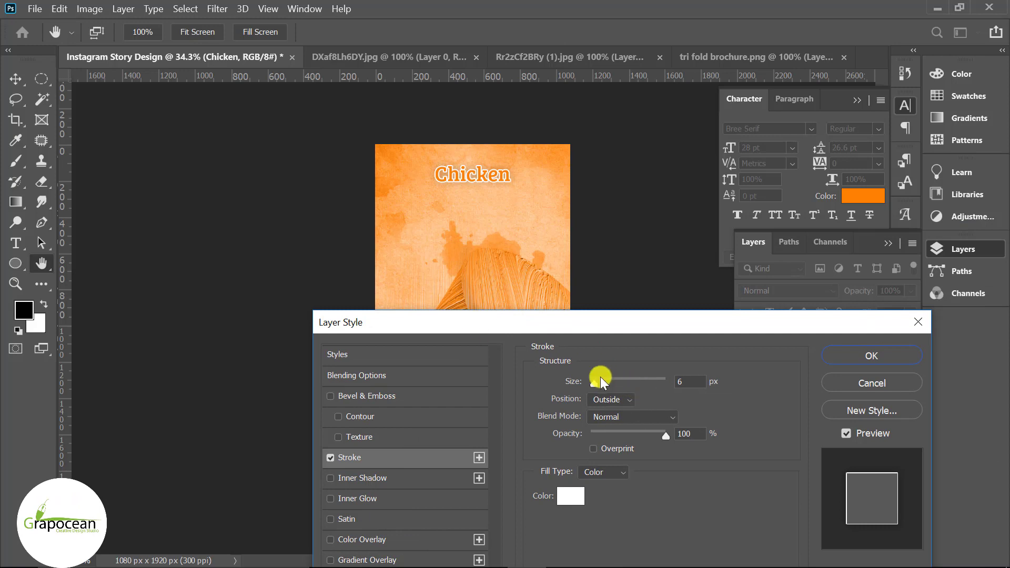
drag(596, 384, 593, 384)
click(884, 356)
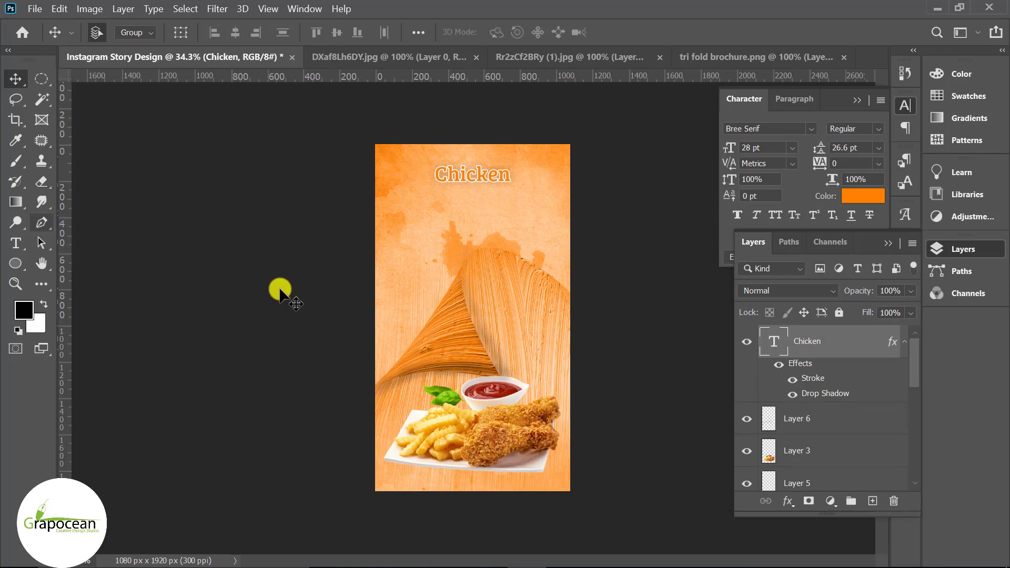
scroll(446, 327, up, 2)
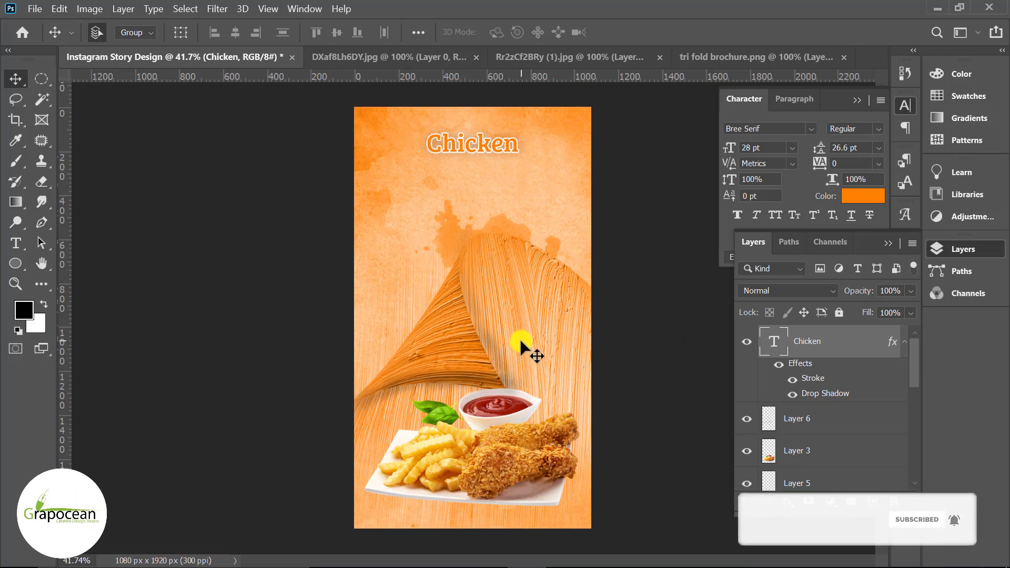
- Type 'Fresh Food' in Akrobat Black with All Caps enabled
click(16, 249)
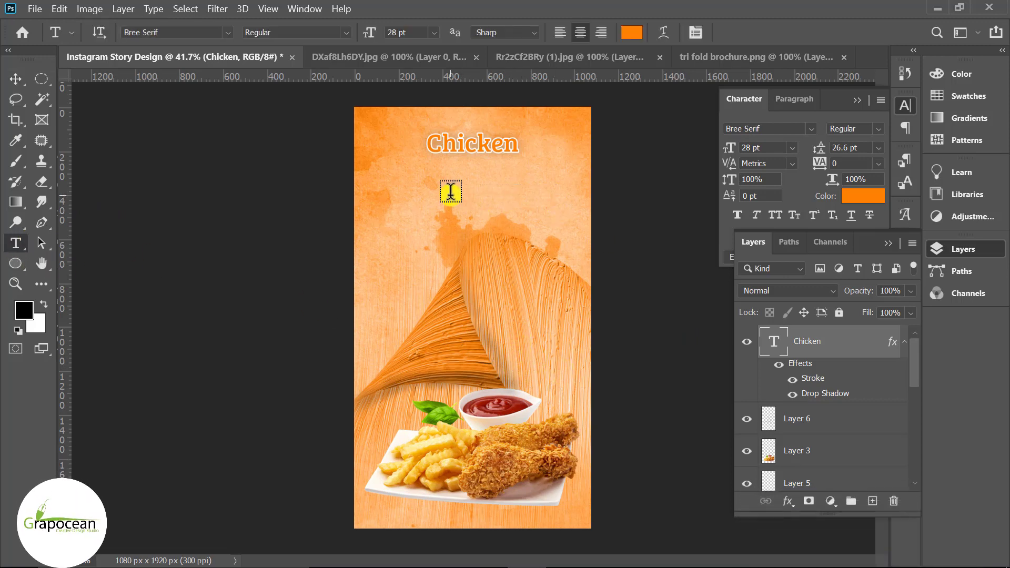
click(451, 192)
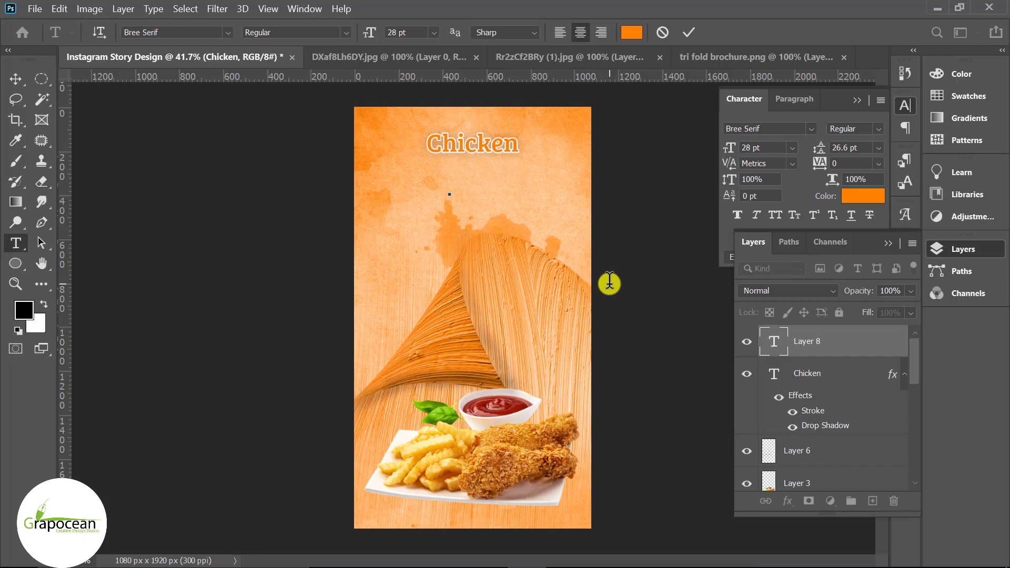
text(Fres)
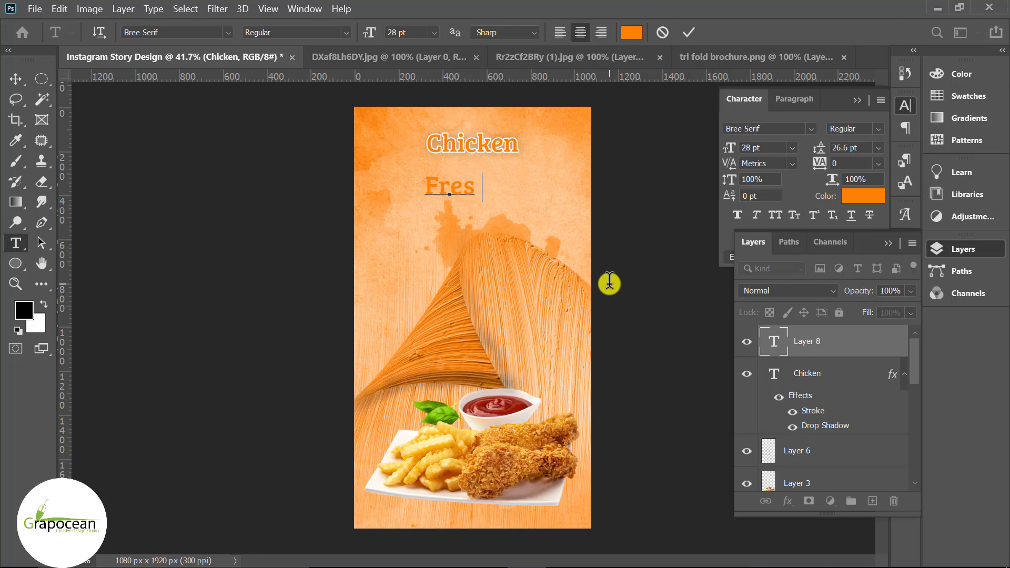
text(h Food)
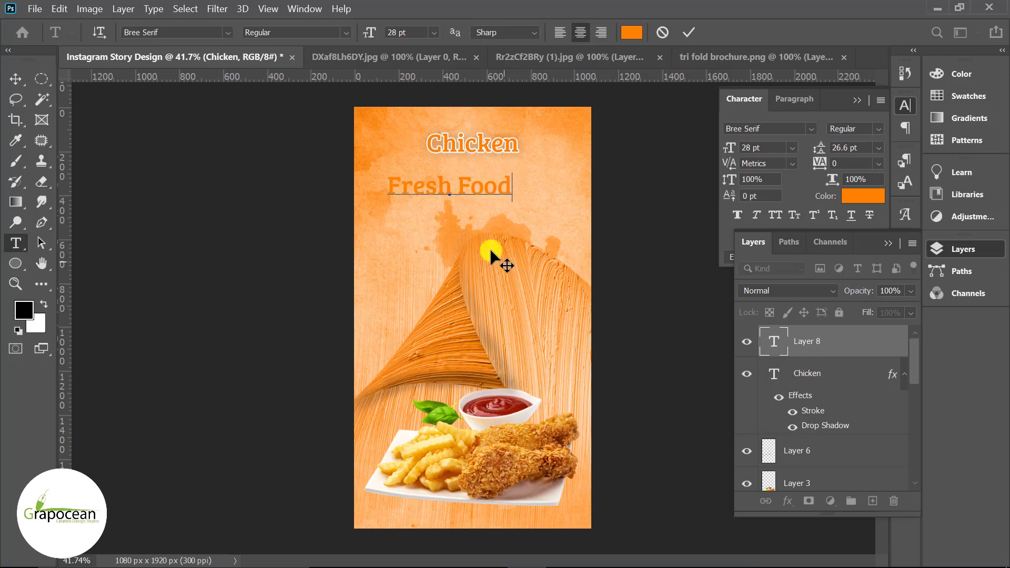
key(ctrl+a)
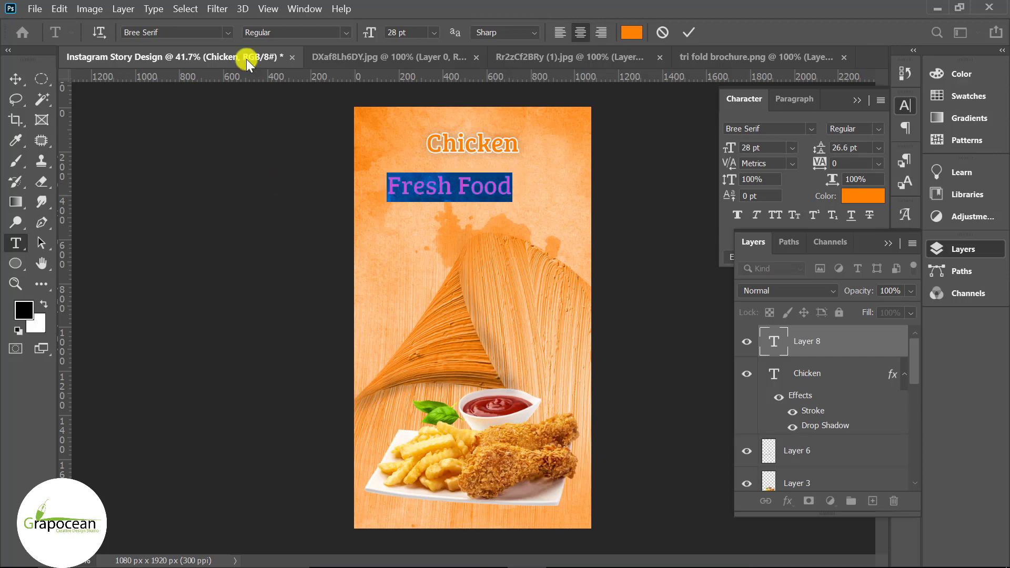
click(226, 30)
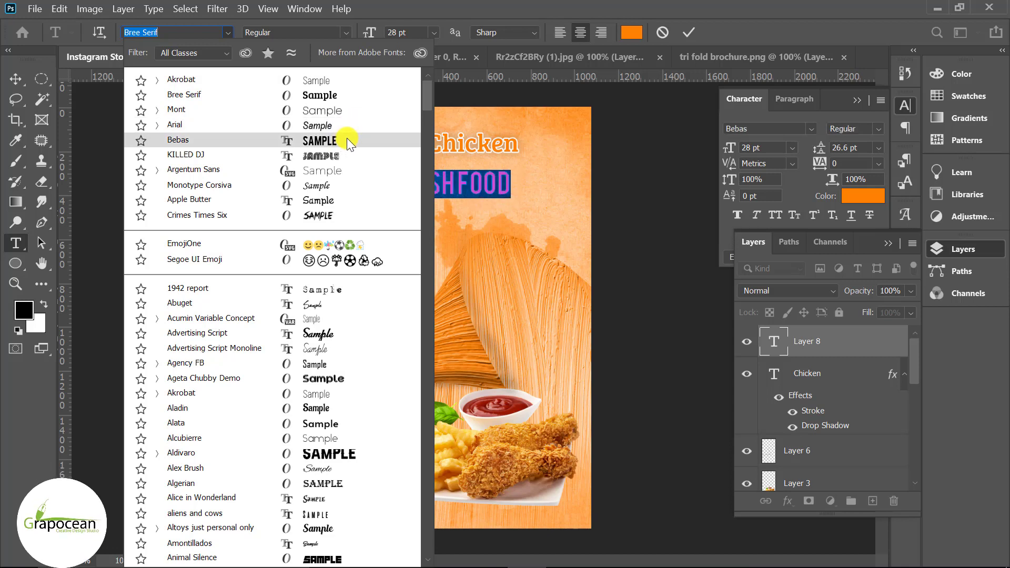
click(326, 78)
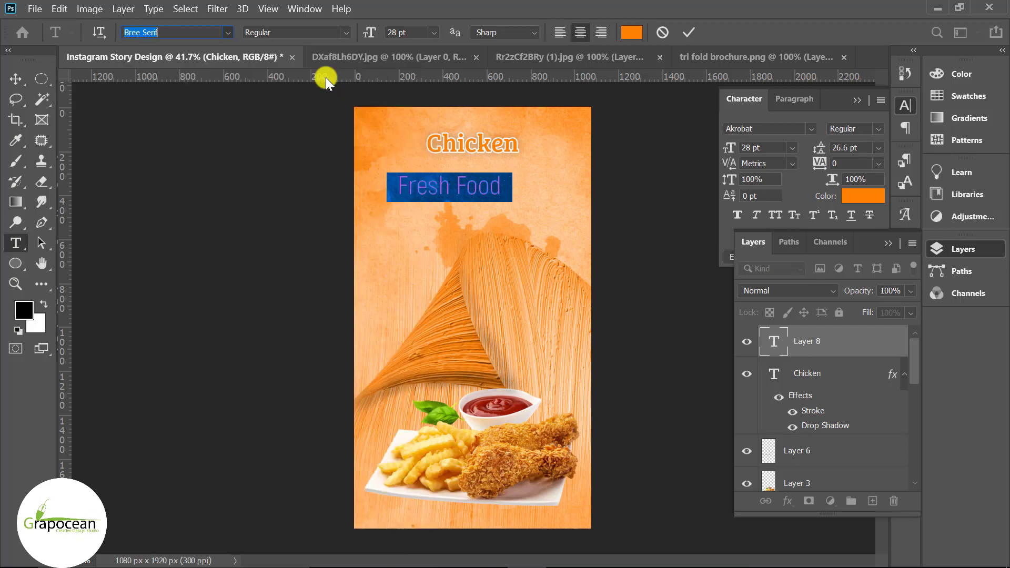
click(455, 185)
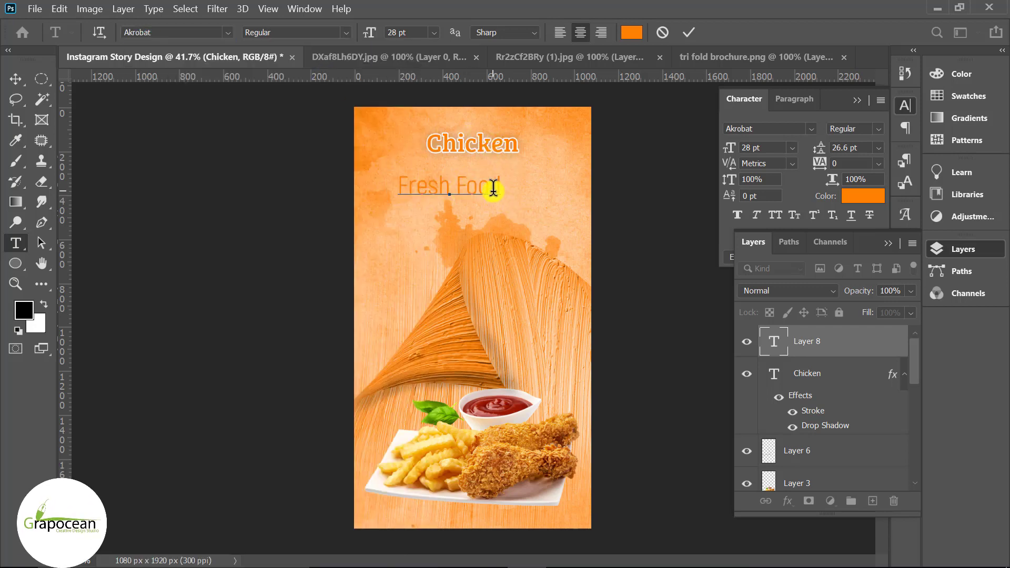
key(ctrl+a)
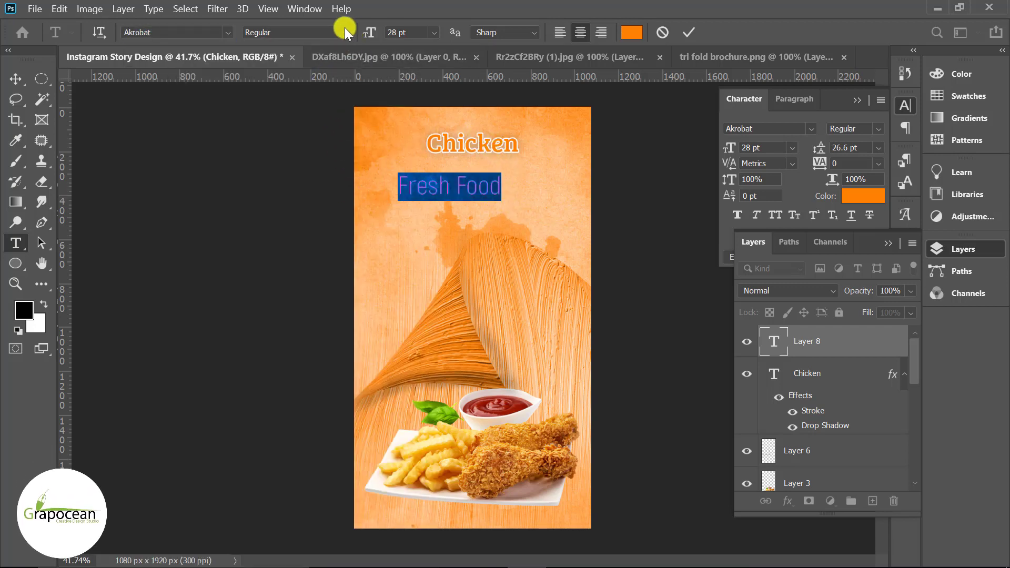
click(343, 31)
click(311, 137)
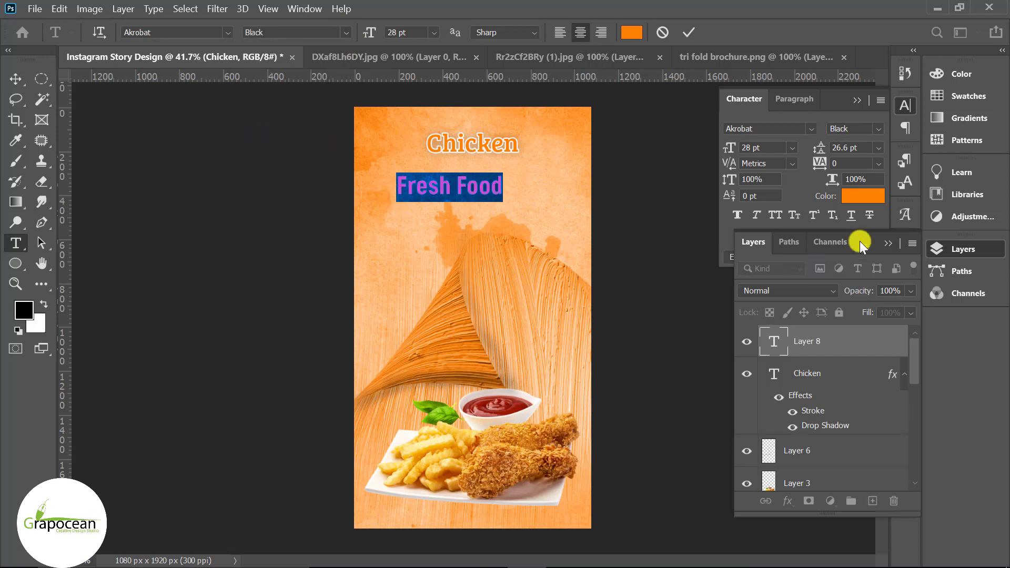
click(775, 214)
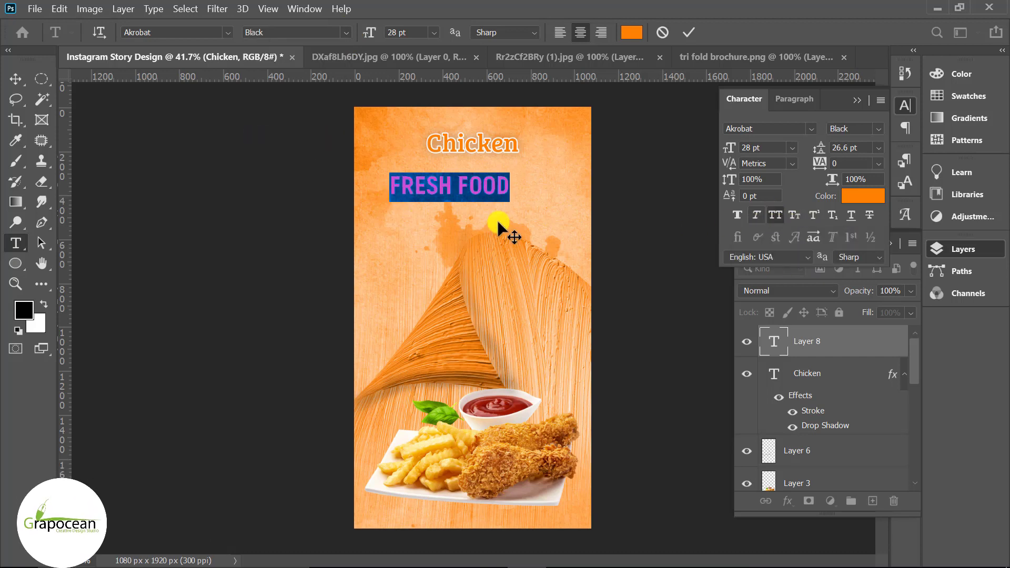
click(14, 78)
- Place FRESH FOOD just under Chicken and recolour it white (ffffff)
drag(493, 179, 519, 171)
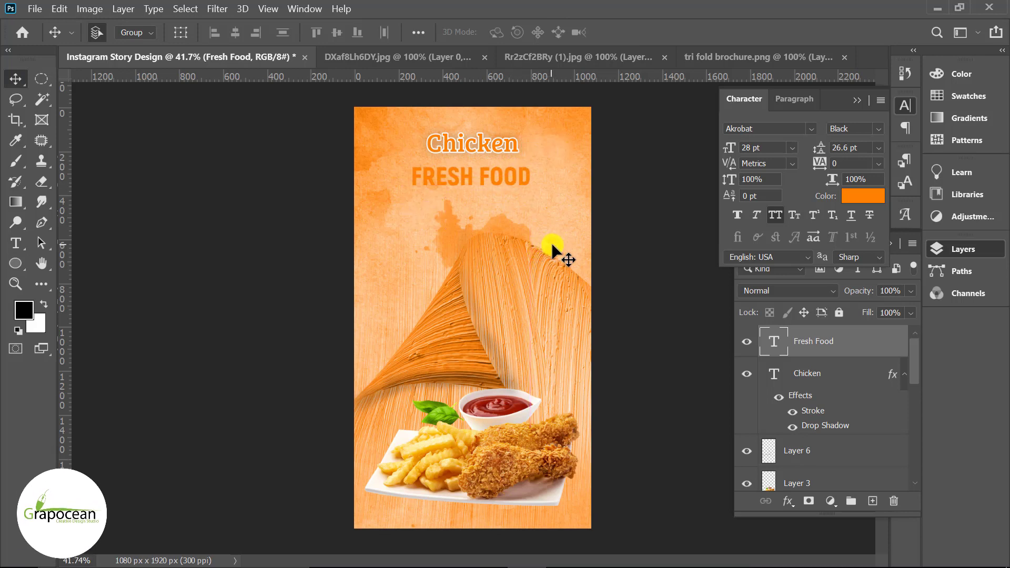
key(shift+Up)
key(shift+Up)
key(shift+Up)
key(shift+Up)
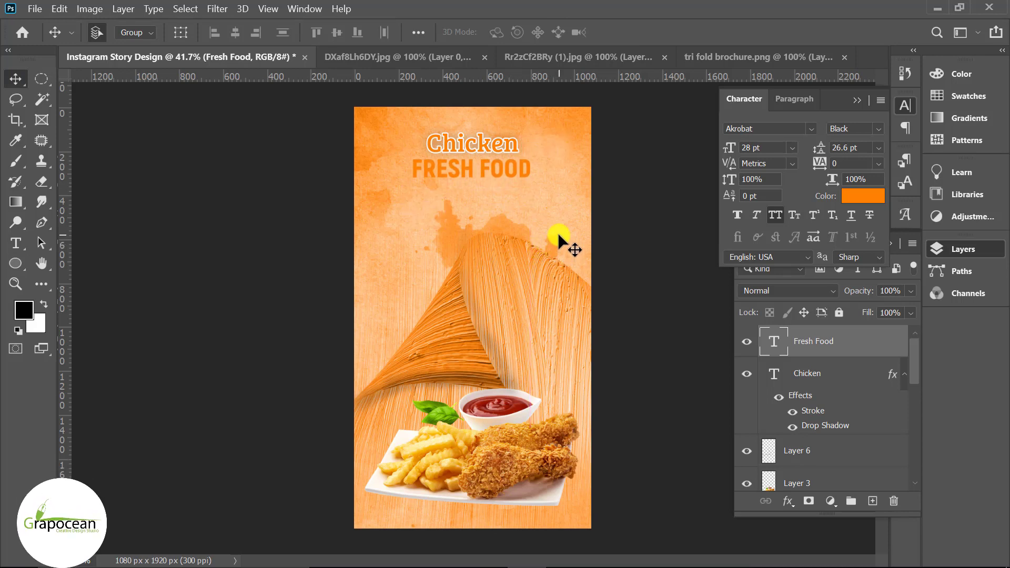
click(16, 243)
drag(412, 167, 532, 168)
click(631, 32)
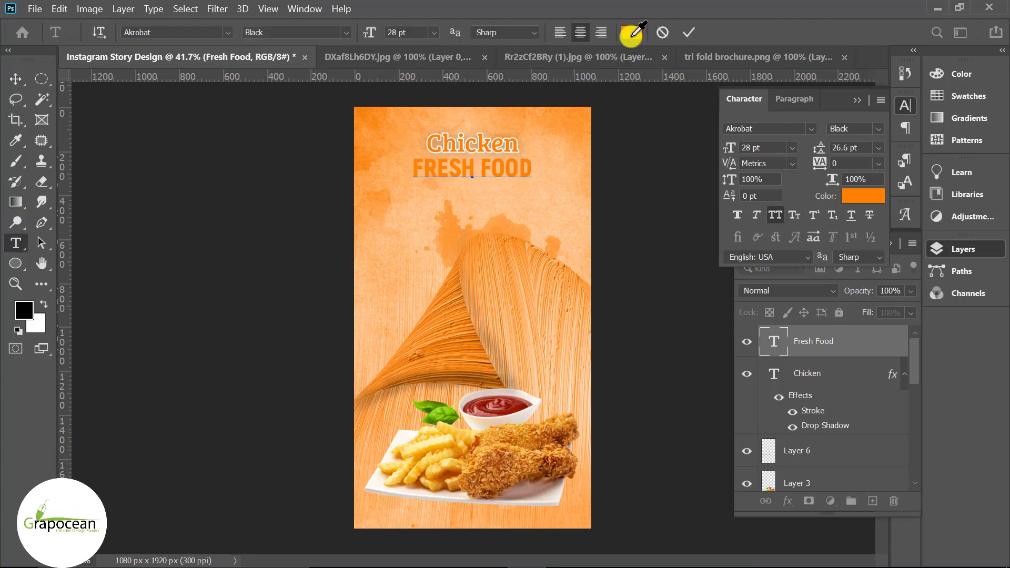
click(574, 273)
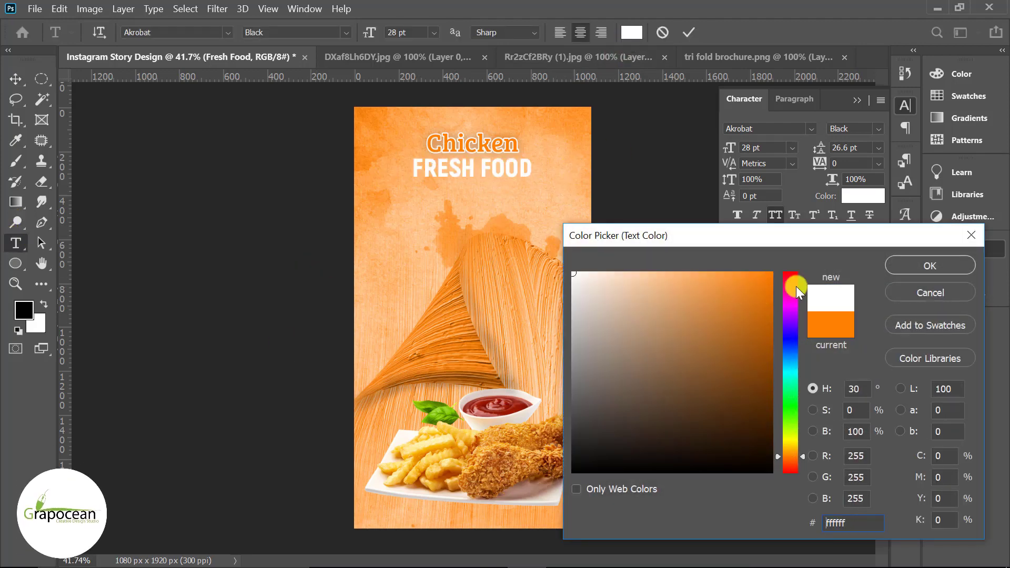
click(930, 265)
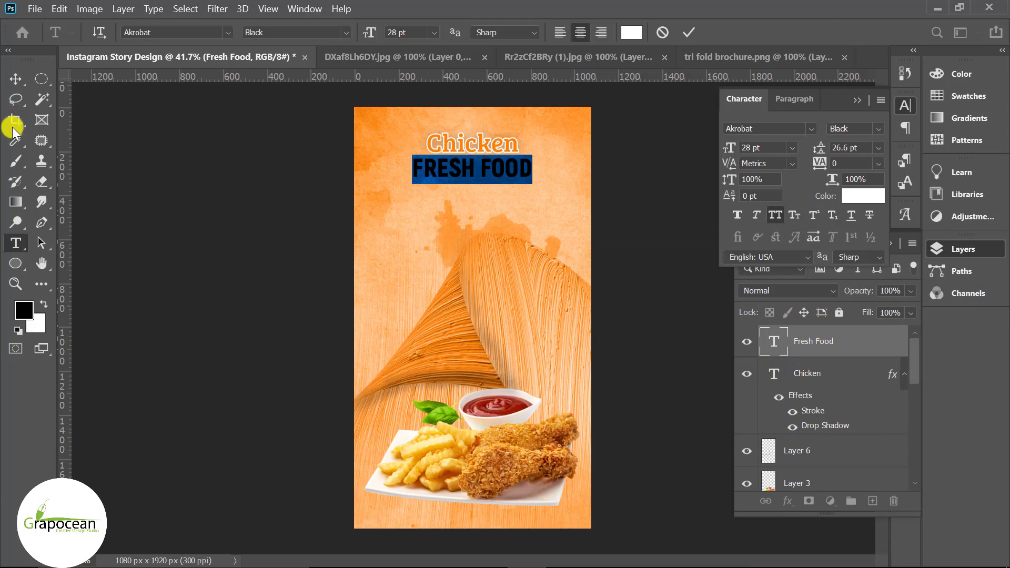
click(16, 79)
key(ctrl+minus)
- Add a new empty layer above Layer 5, beneath the chicken plate layer
scroll(515, 463, up, 4)
scroll(476, 458, up, 4)
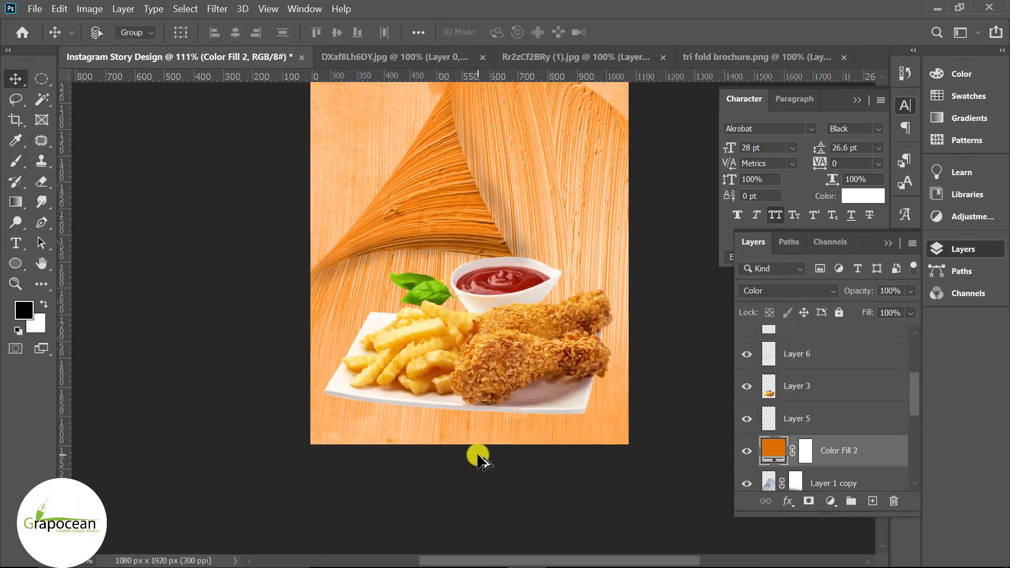
scroll(548, 316, up, 2)
click(648, 327)
click(852, 419)
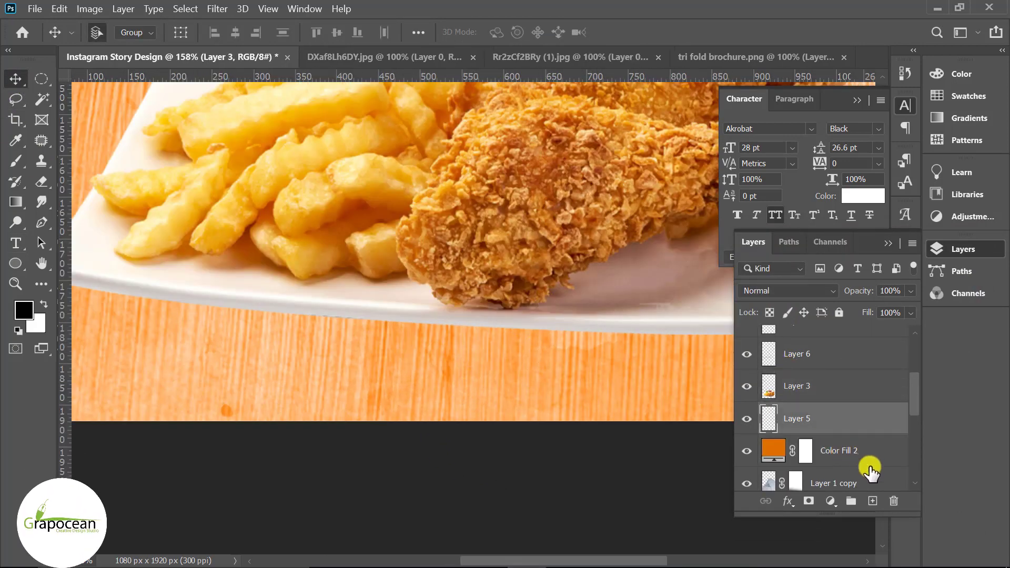
click(872, 501)
scroll(255, 369, up, 2)
scroll(256, 368, up, 1)
- Switch to the Brush tool and pick a soft round brush from General Brushes
right_click(15, 161)
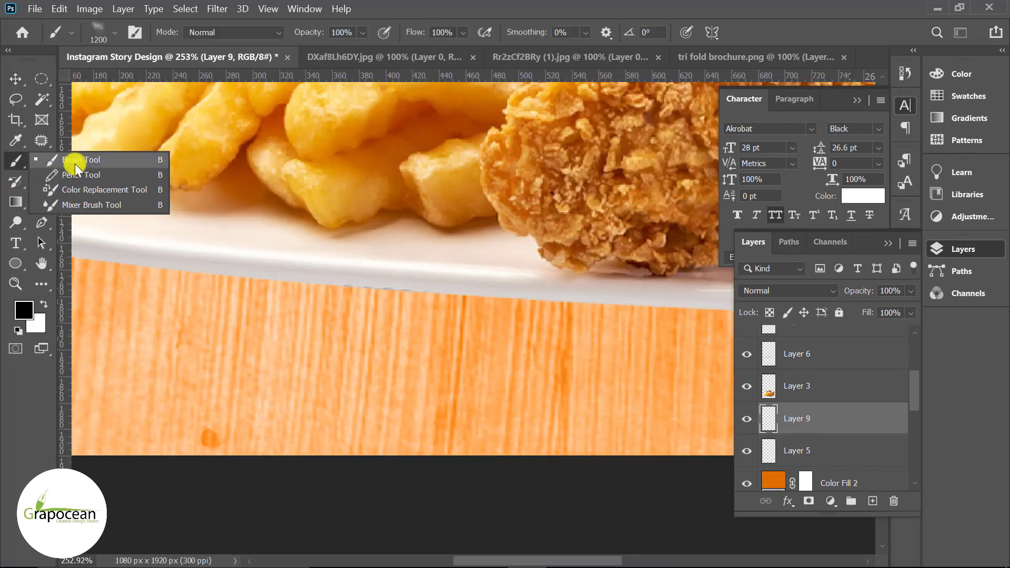
click(79, 156)
scroll(295, 288, down, 3)
scroll(327, 323, down, 3)
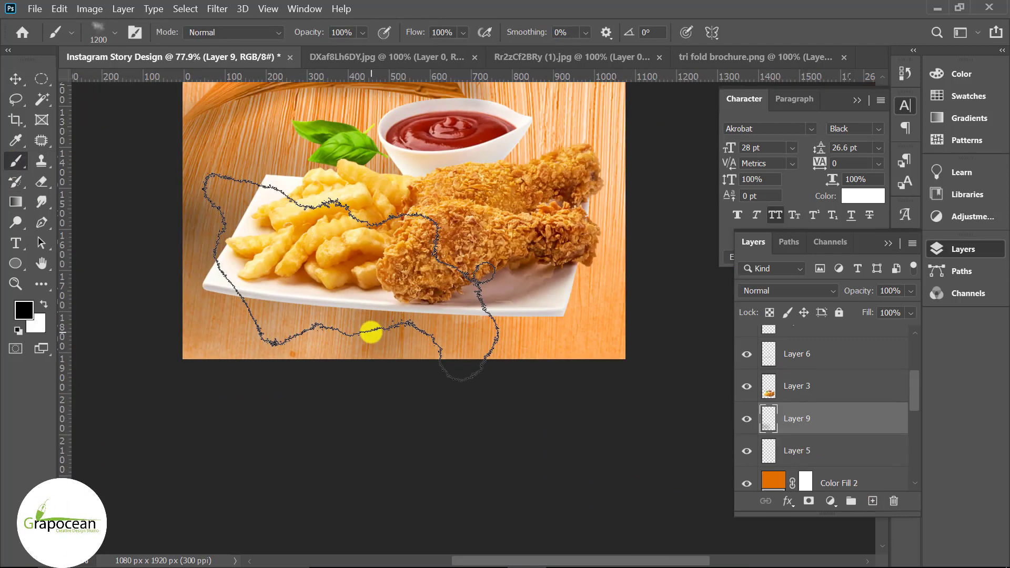
click(119, 34)
scroll(44, 195, up, 5)
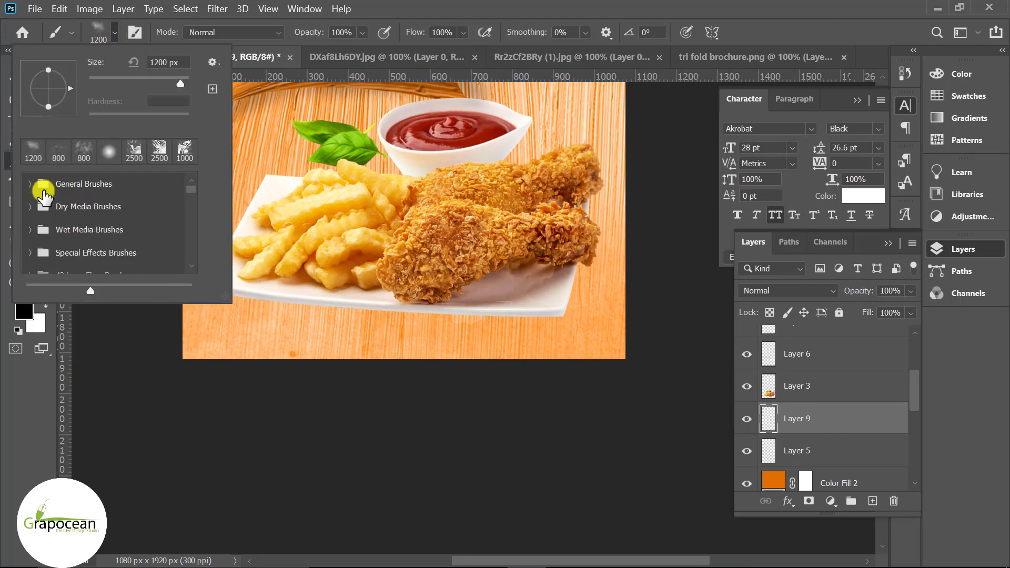
click(34, 193)
click(154, 219)
- Shrink the brush, lower its opacity to 42%, and paint a faint shadow along the plate's lower edge
click(439, 334)
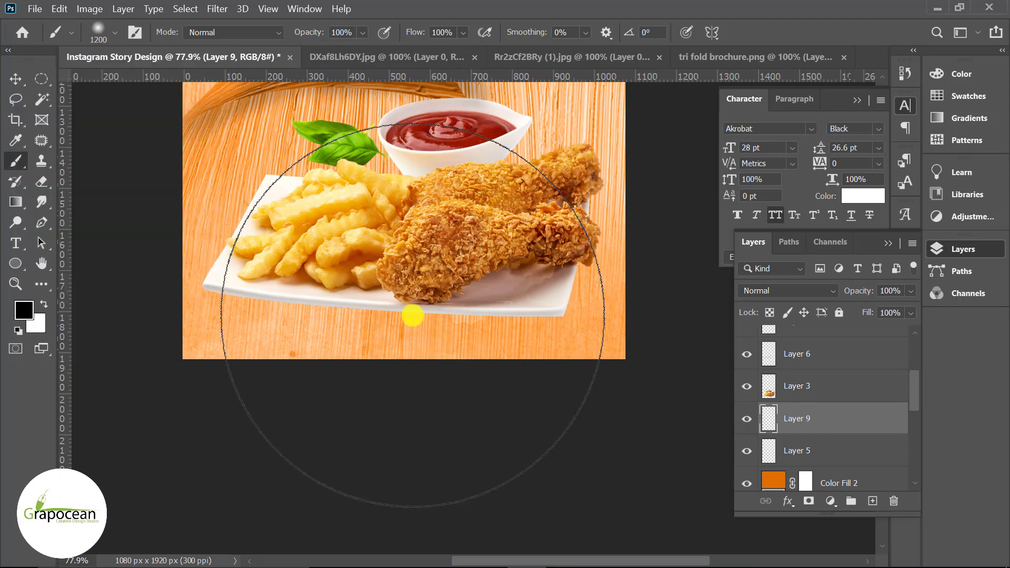
click(412, 314)
key(ctrl+z)
key(bracketleft)
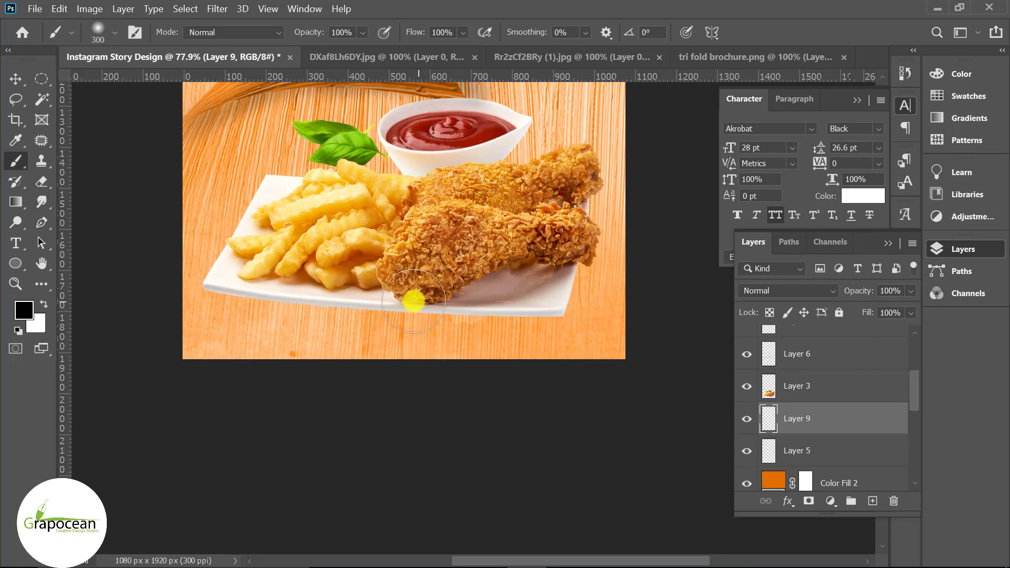
key(bracketleft)
key(bracketleft)
key(bracketleft)
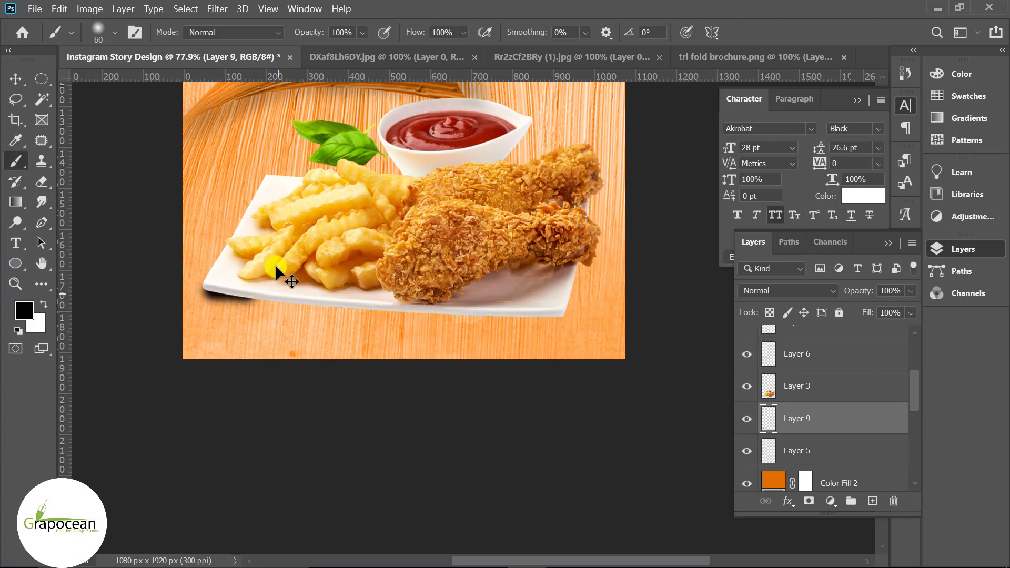
drag(314, 41, 287, 32)
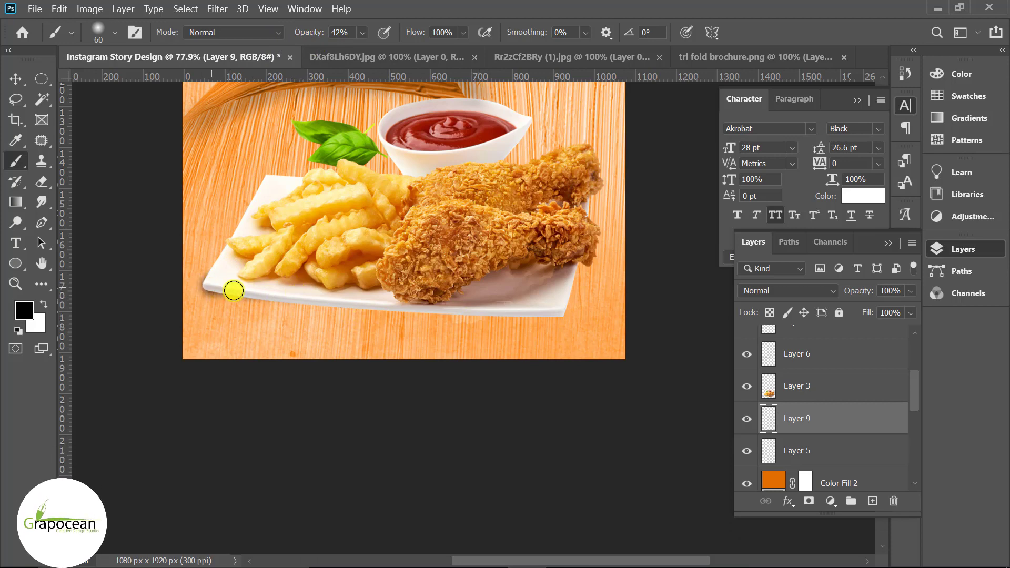
scroll(311, 382, up, 3)
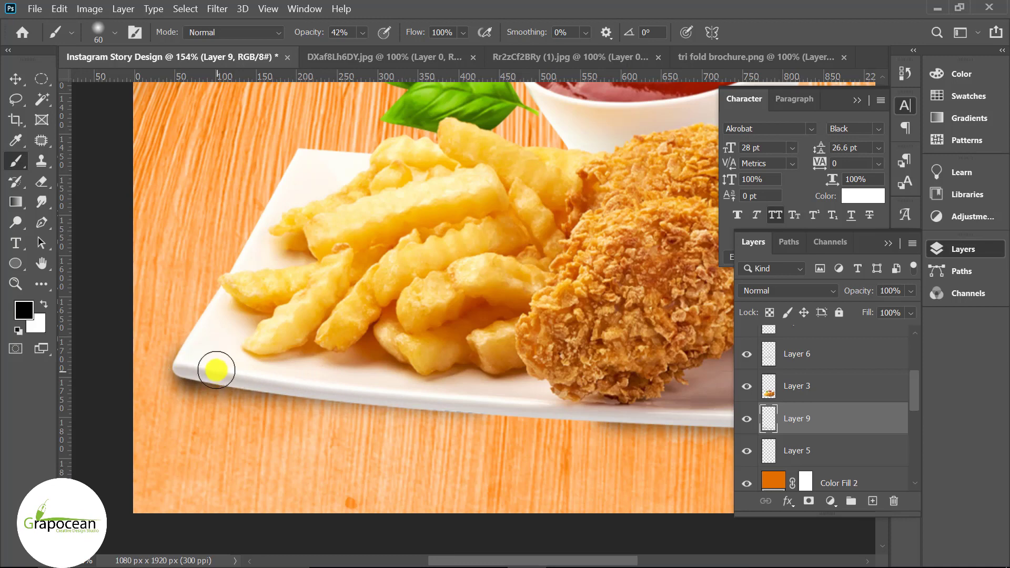
drag(185, 357, 382, 378)
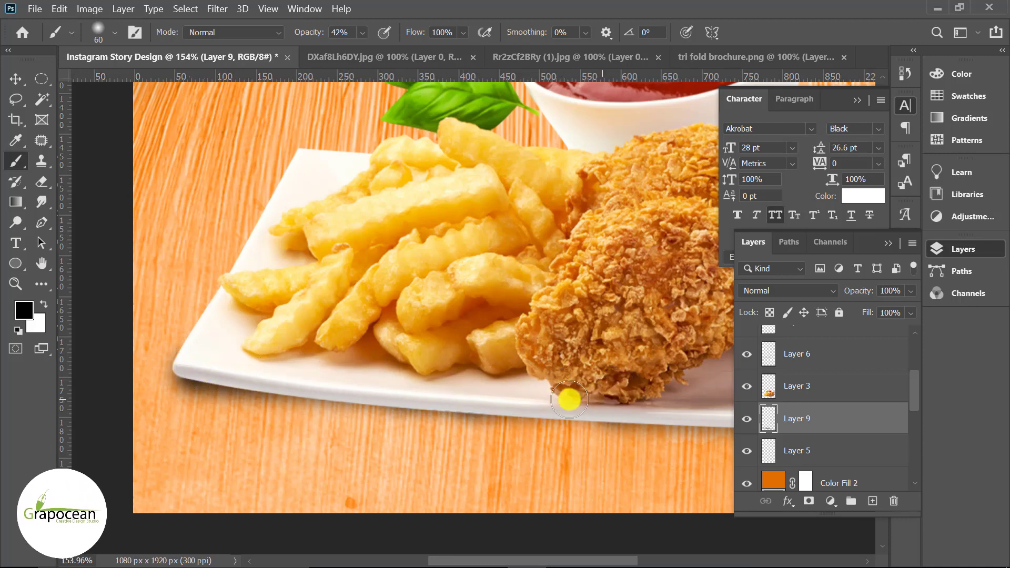
- Redo the shadow strokes under the plate's bottom edge until the shadow looks right
scroll(518, 435, down, 4)
scroll(572, 451, down, 2)
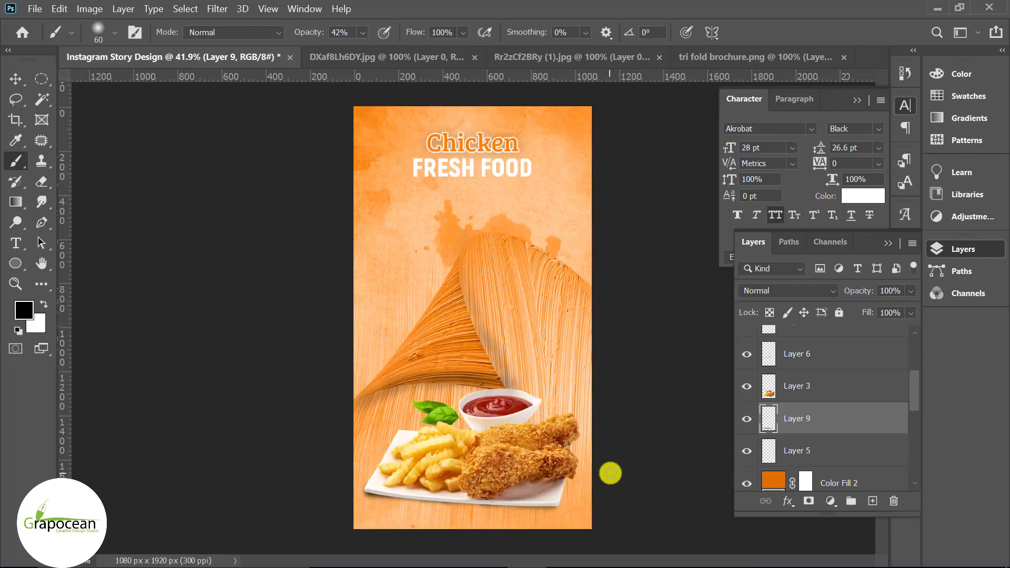
scroll(610, 468, down, 1)
scroll(497, 480, up, 5)
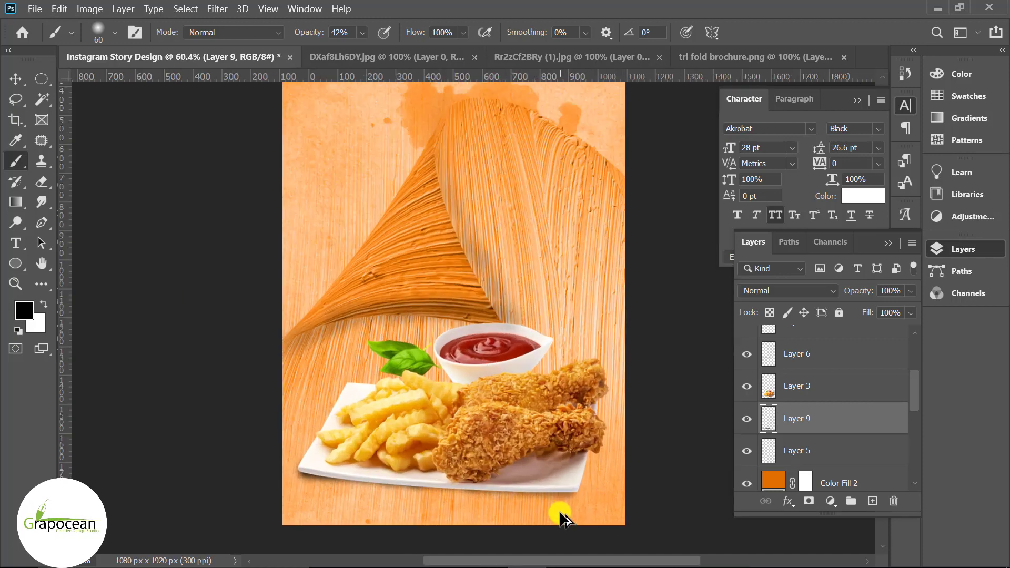
scroll(557, 519, up, 1)
drag(585, 293, 428, 280)
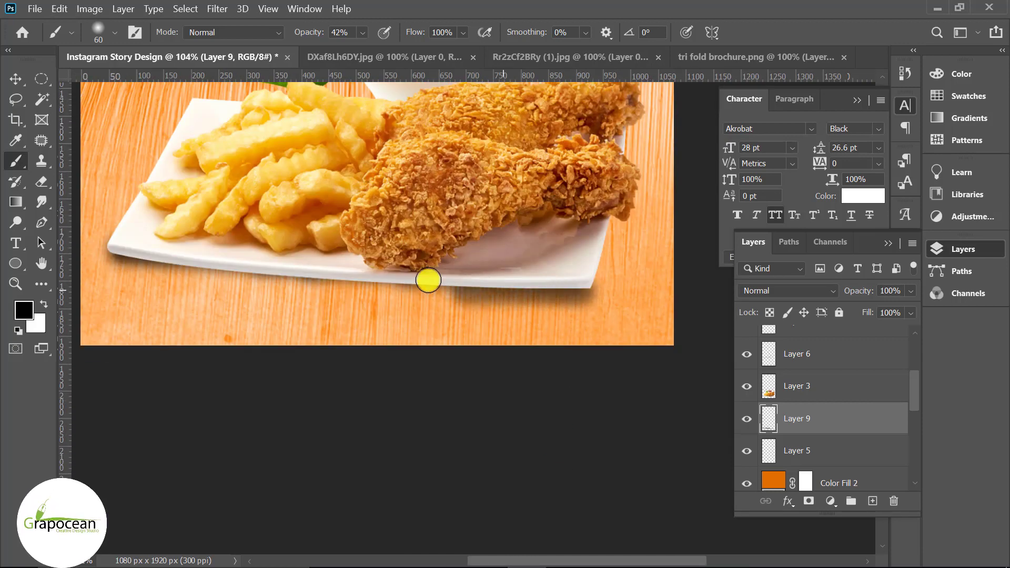
key(ctrl+z)
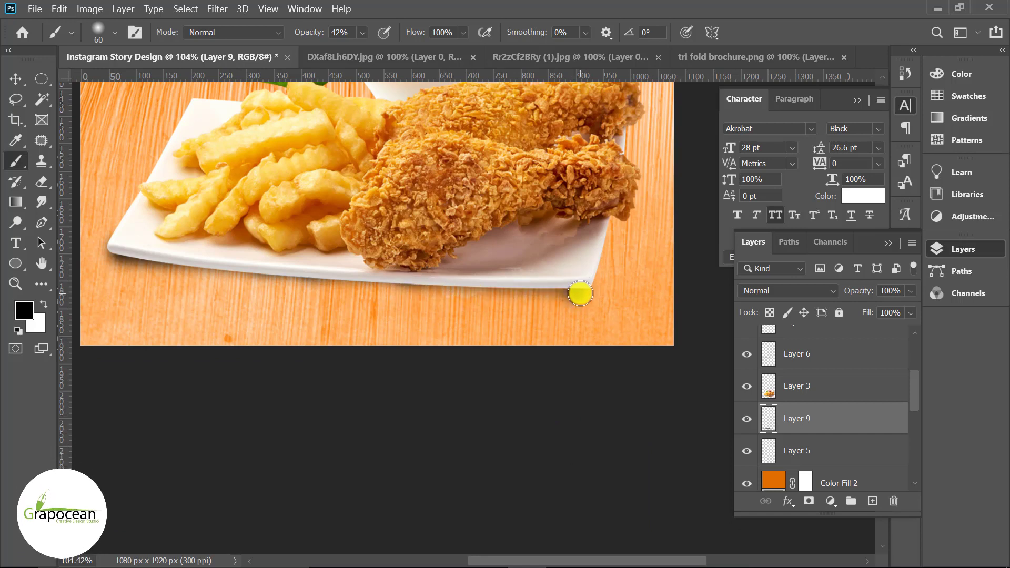
mouse_move(490, 285)
mouse_down()
mouse_move(368, 273)
mouse_move(387, 278)
mouse_up()
key(ctrl+z)
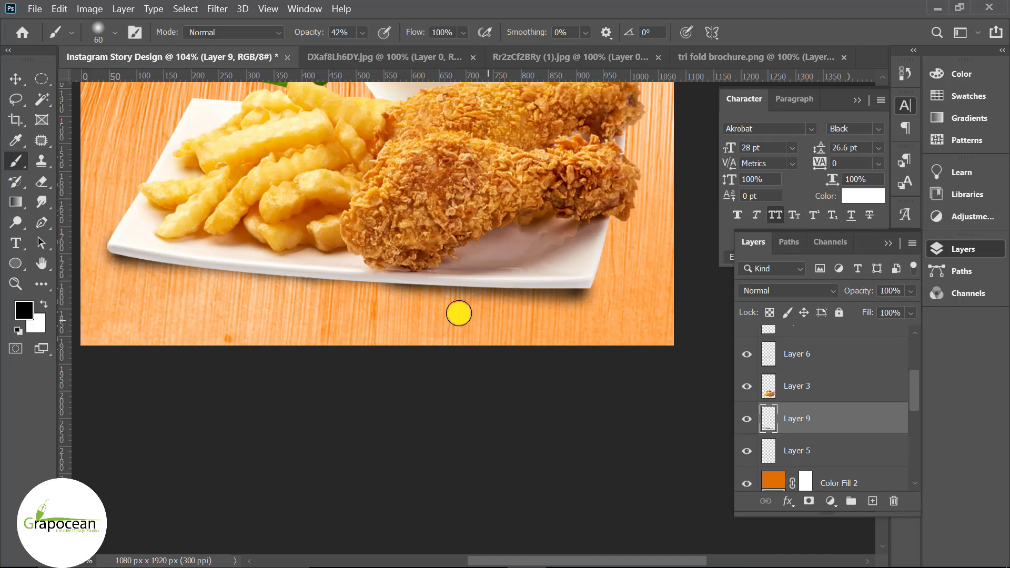
drag(119, 250, 254, 260)
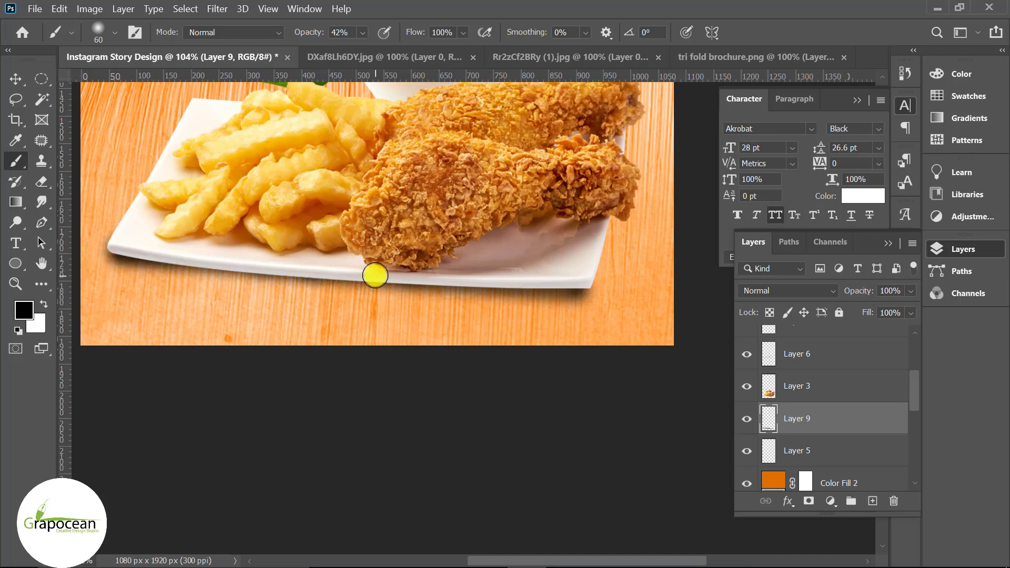
scroll(505, 304, down, 3)
scroll(597, 395, down, 3)
- Scale the Chicken title to about 194% and lower it just above FRESH FOOD
key(v)
scroll(473, 168, up, 3)
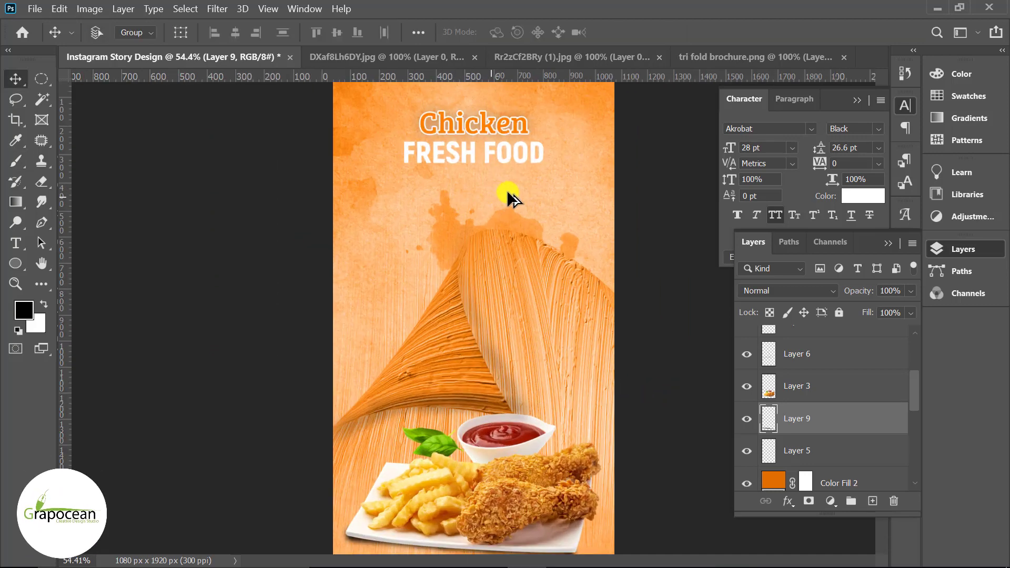
scroll(491, 127, up, 2)
click(494, 171)
scroll(512, 139, up, 2)
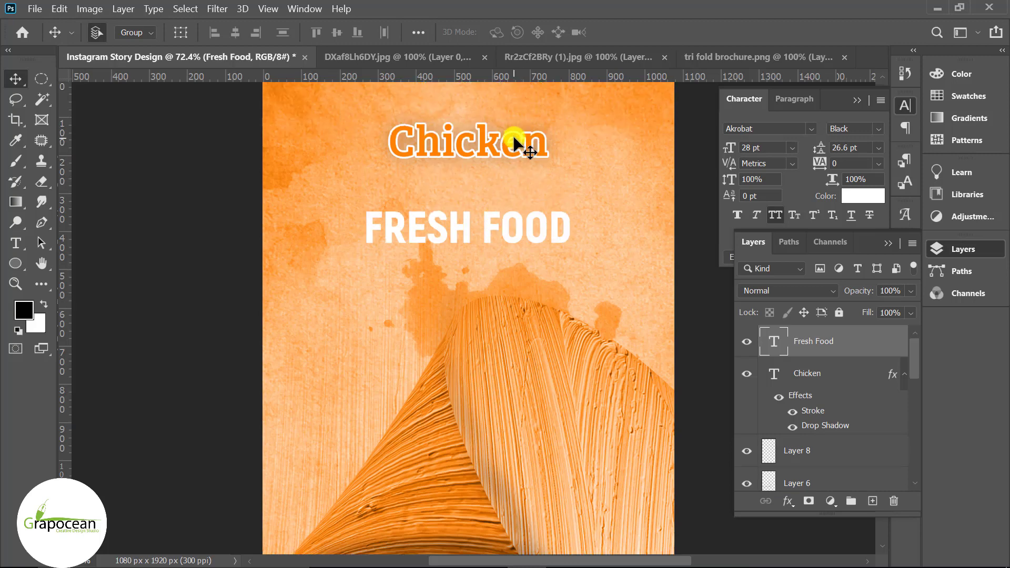
click(514, 141)
key(ctrl+t)
drag(547, 164, 599, 214)
drag(518, 153, 515, 169)
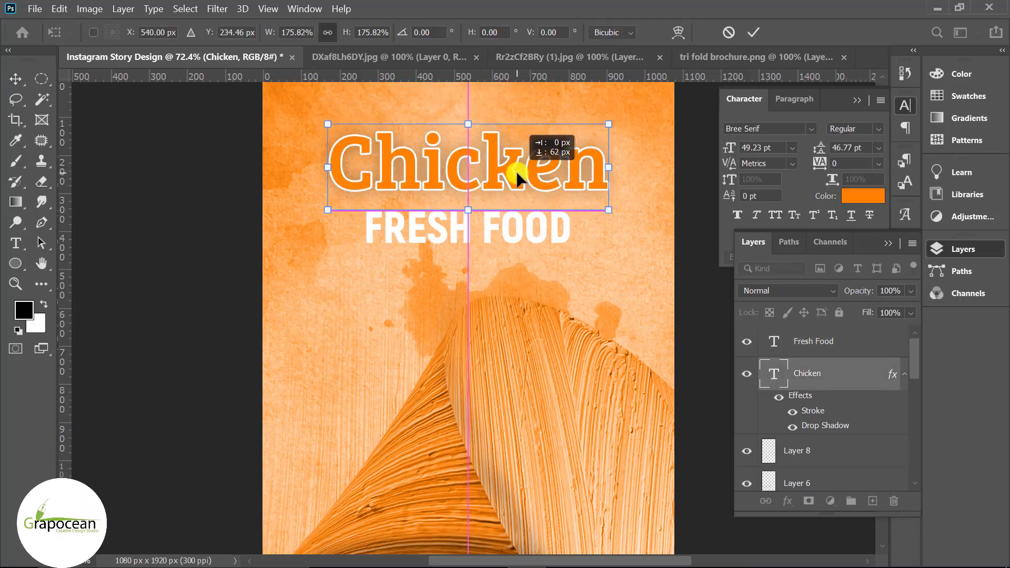
drag(608, 209, 621, 223)
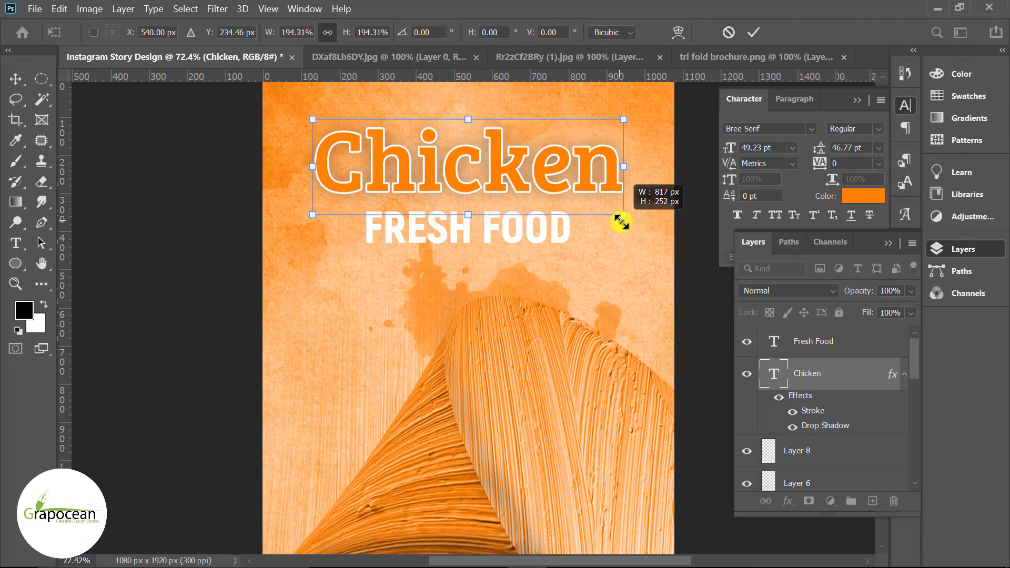
click(753, 32)
- Nudge the FRESH FOOD text slightly upward
scroll(505, 247, up, 2)
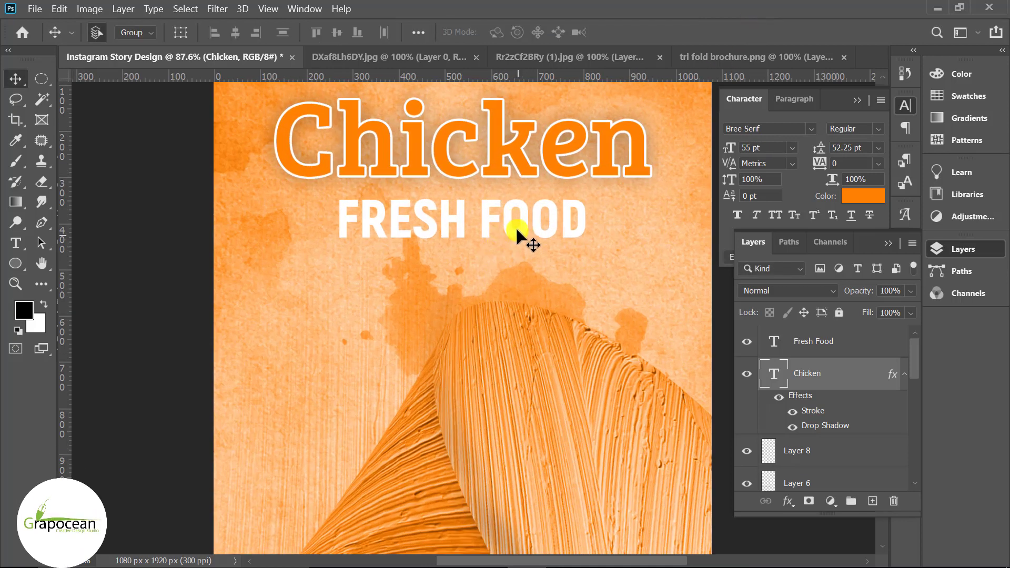
drag(516, 232, 518, 226)
scroll(652, 294, down, 8)
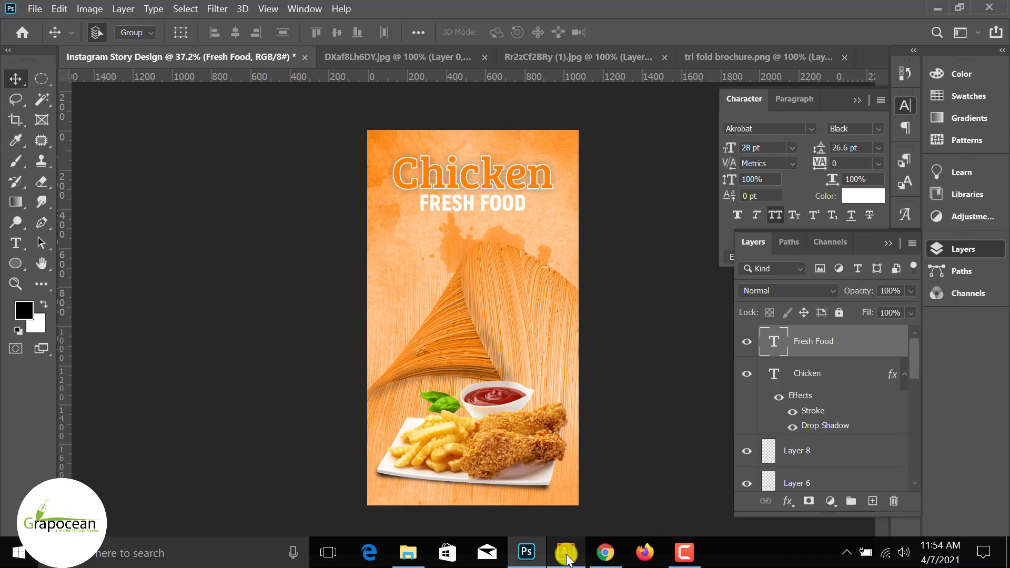
- Drag the curly ornament from Illustrator into the Photoshop story and place it
click(567, 559)
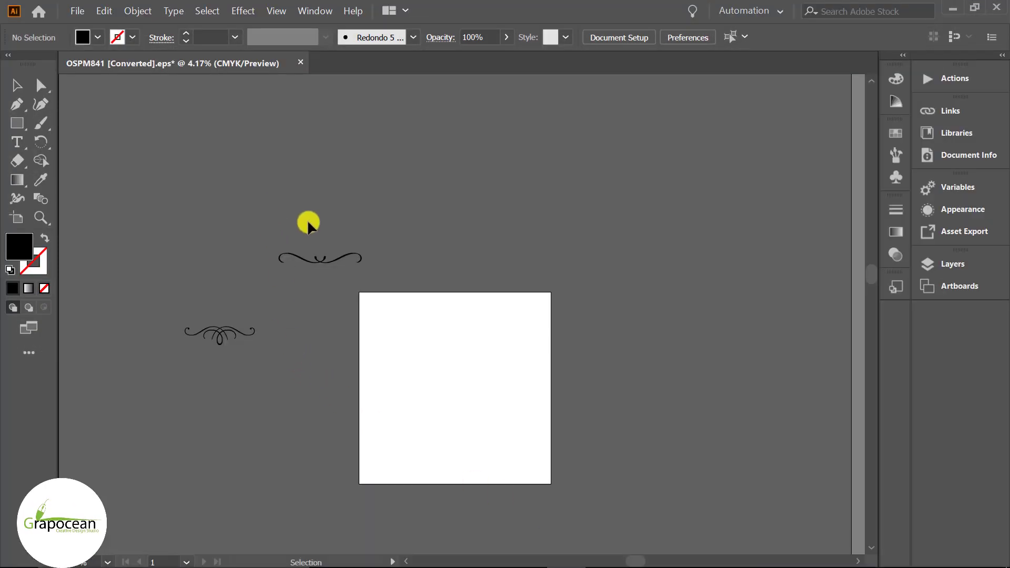
mouse_move(313, 258)
mouse_down()
mouse_move(511, 563)
mouse_move(451, 237)
mouse_up()
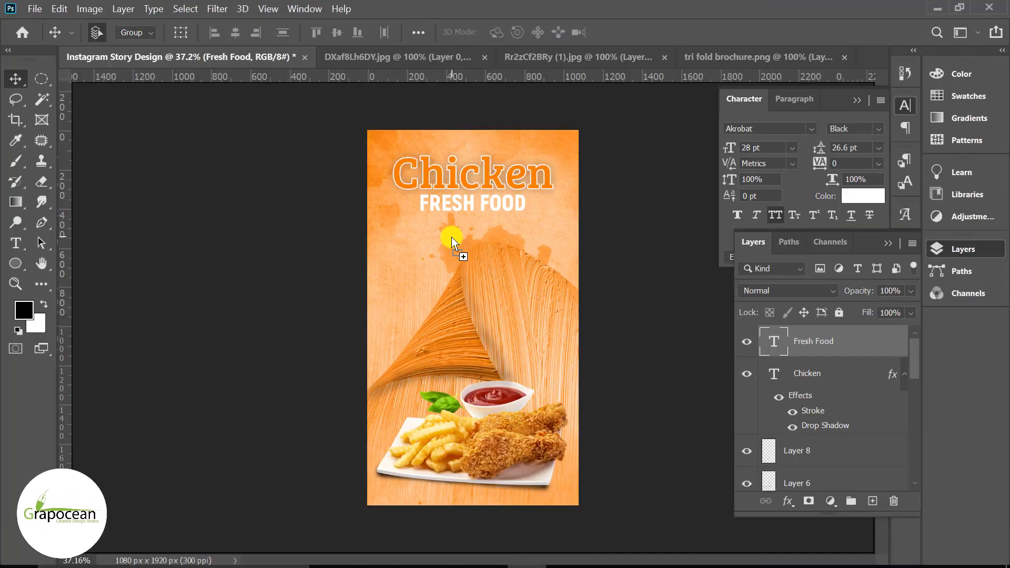
drag(451, 237, 451, 237)
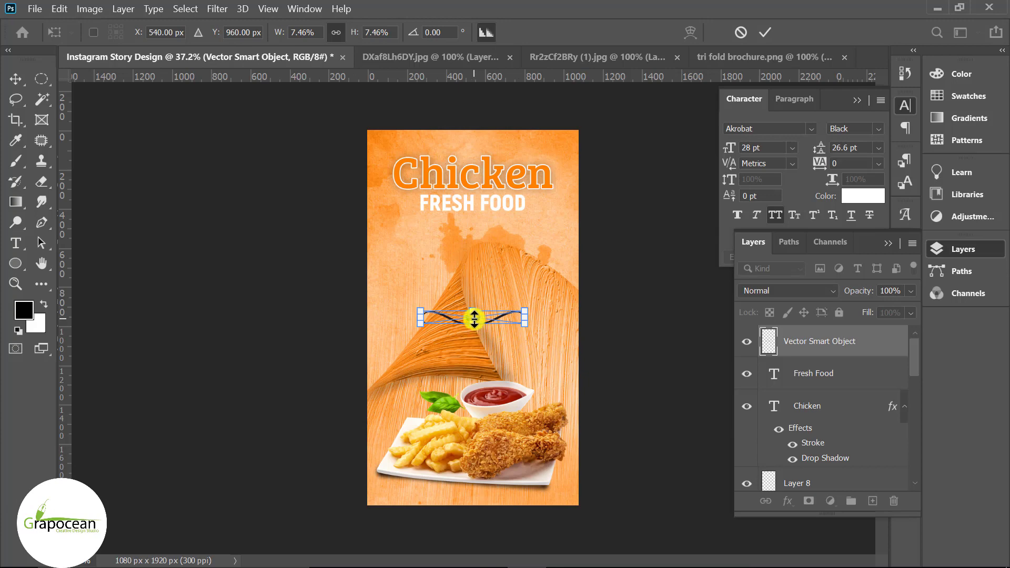
key(Return)
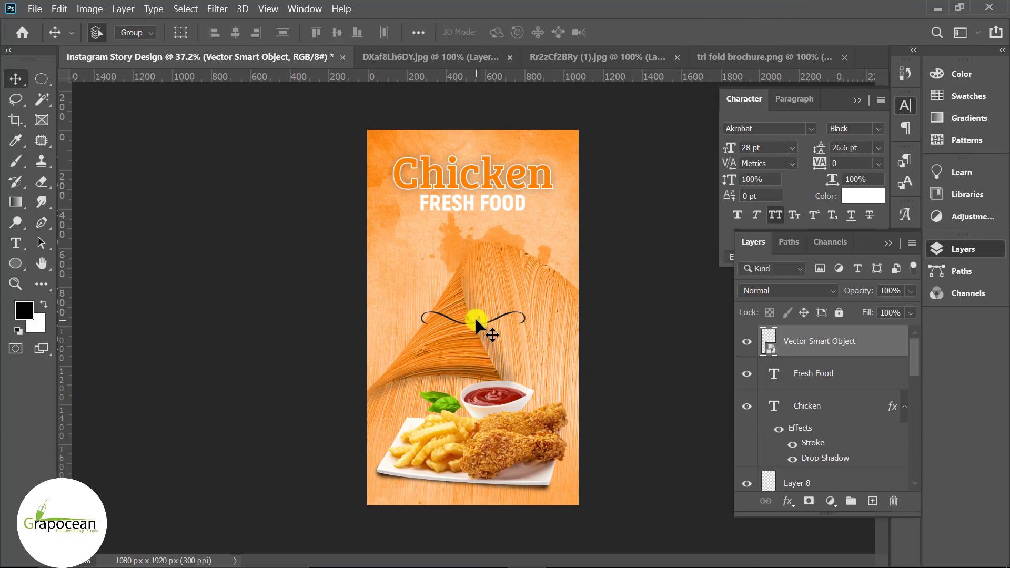
click(485, 296)
- Position the ornament centred just beneath FRESH FOOD
scroll(490, 330, up, 5)
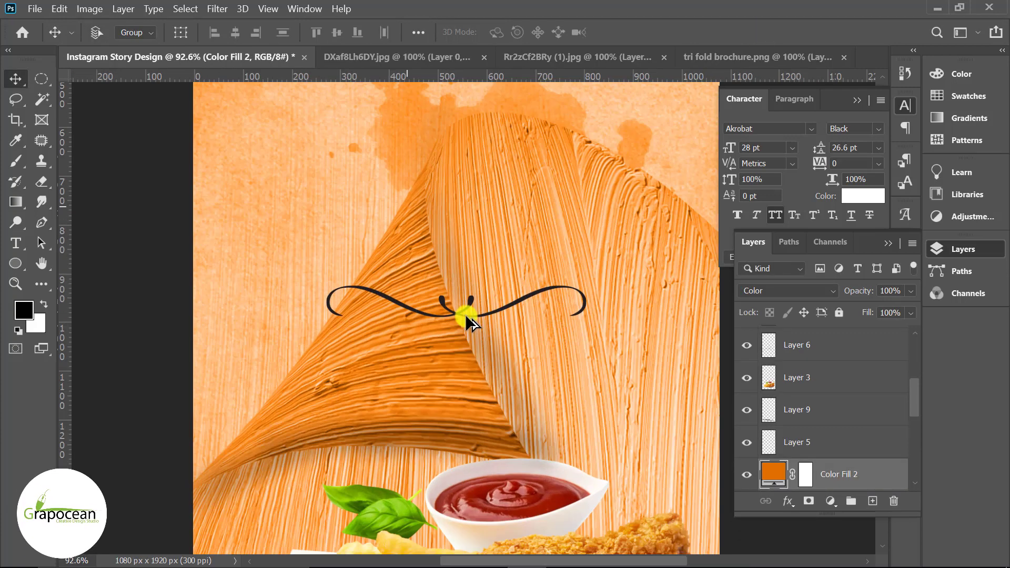
drag(537, 295, 535, 62)
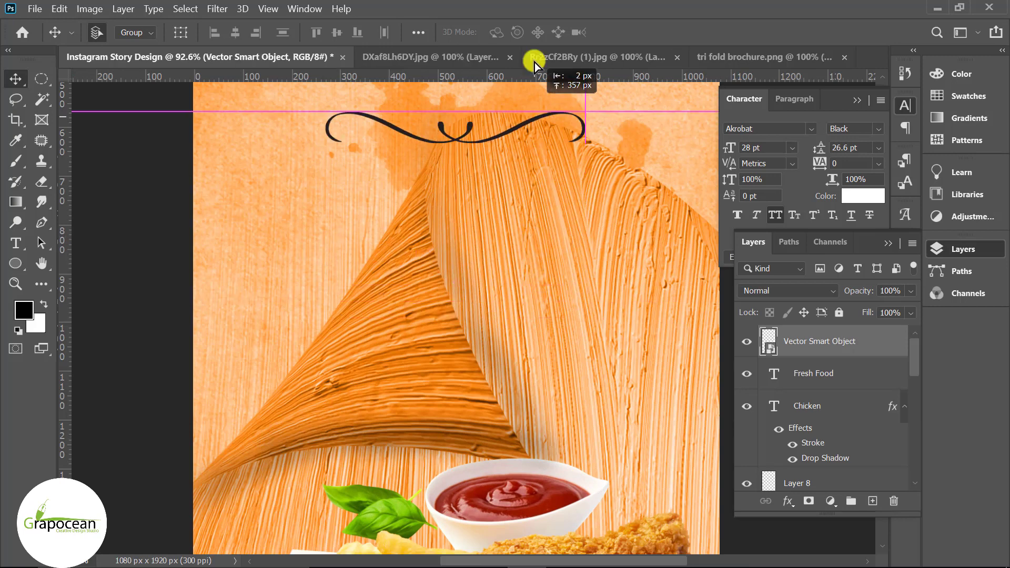
scroll(529, 270, up, 5)
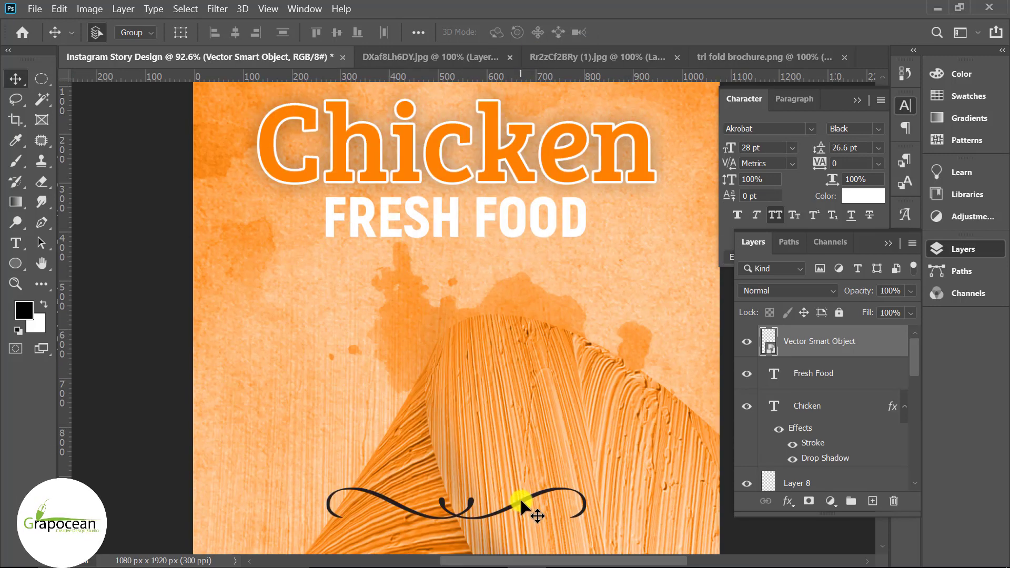
drag(521, 502, 521, 272)
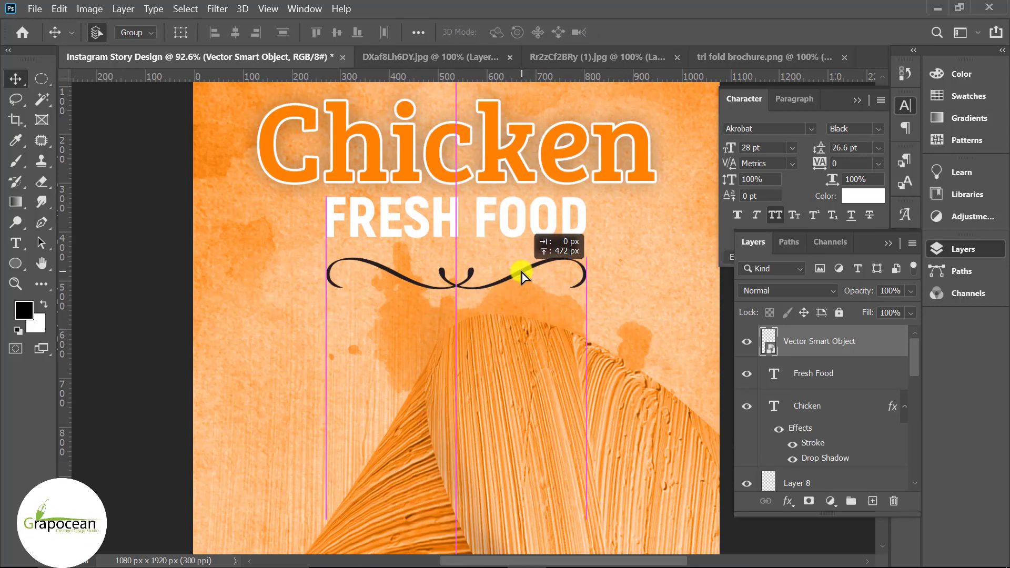
scroll(581, 285, down, 3)
scroll(529, 278, up, 2)
scroll(500, 286, up, 2)
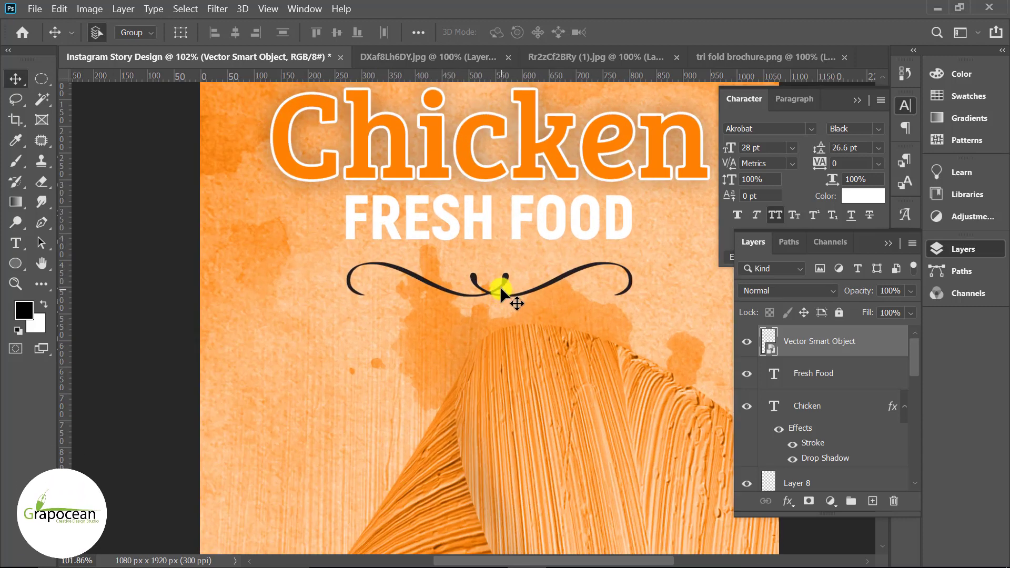
drag(500, 286, 506, 270)
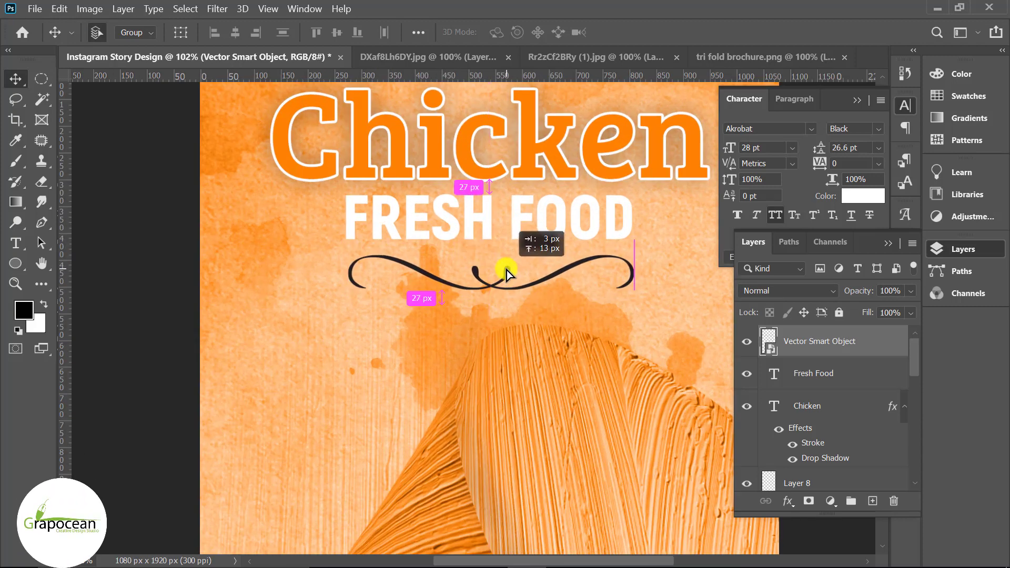
scroll(674, 345, down, 3)
- Give the ornament layer a white Color Overlay in Blending Options
right_click(840, 343)
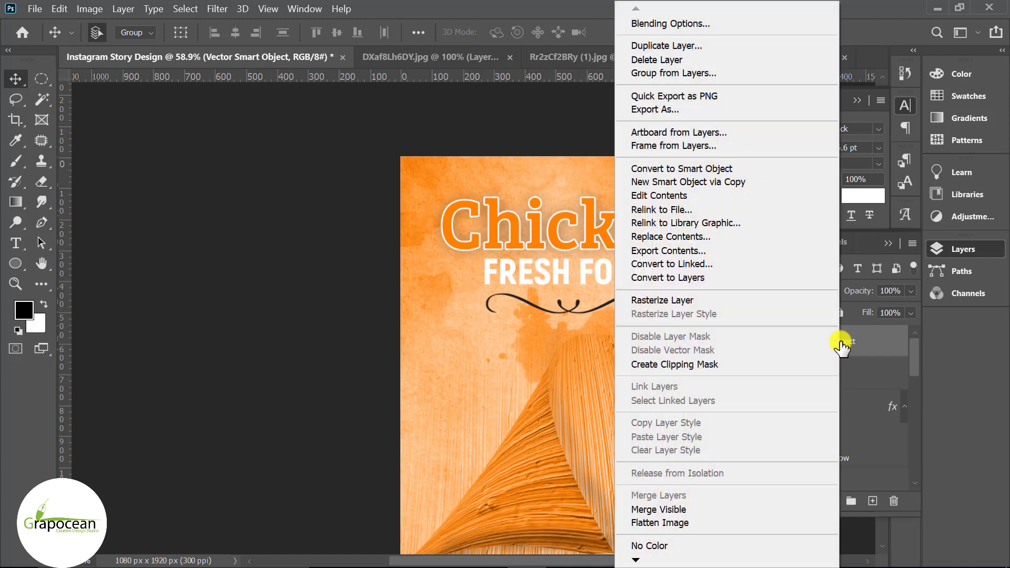
click(678, 23)
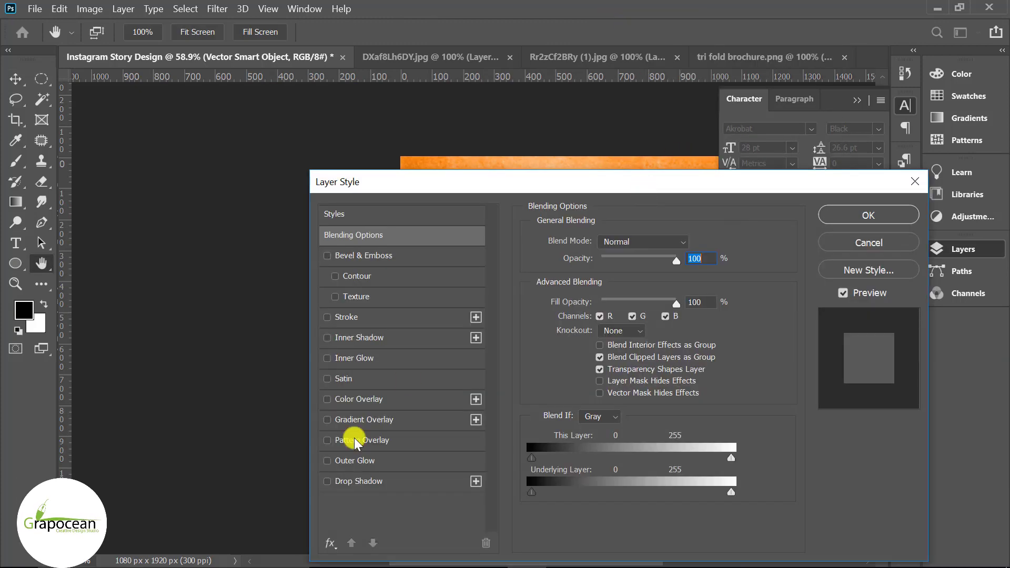
click(376, 404)
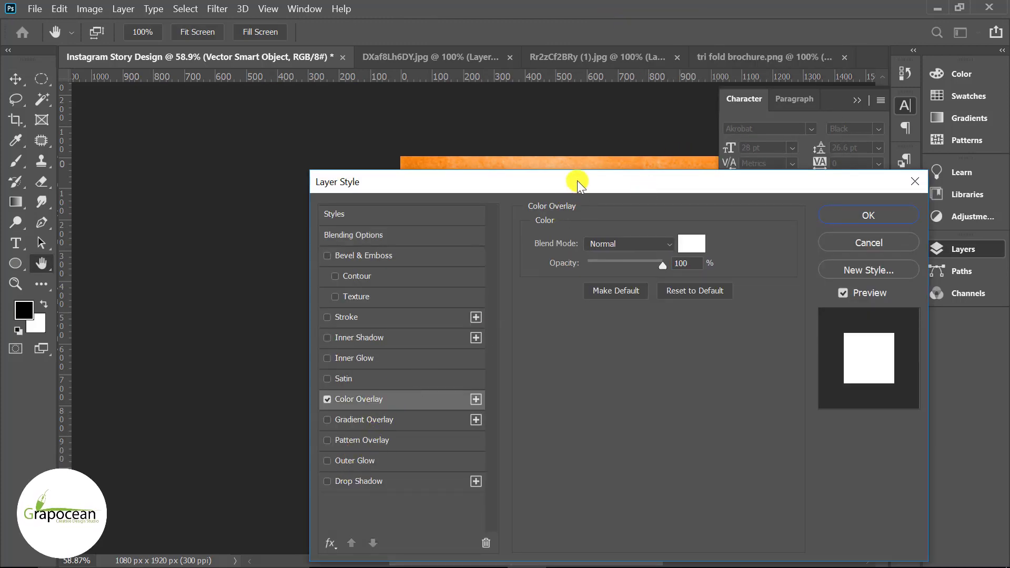
mouse_move(576, 181)
mouse_down()
mouse_move(998, 216)
mouse_move(455, 382)
mouse_up()
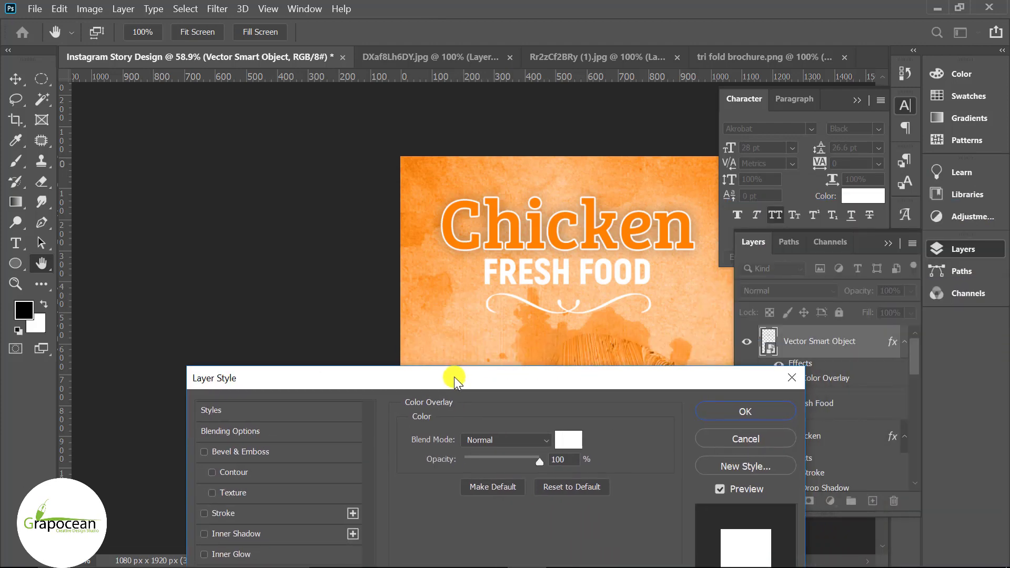
click(735, 408)
key(ctrl+0)
click(17, 269)
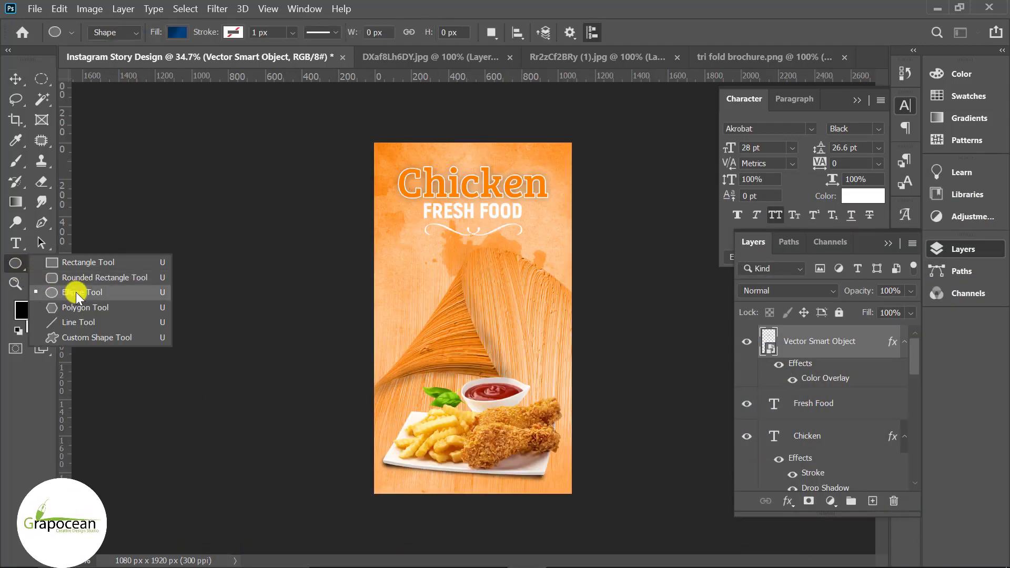
- Draw a circle over the wood curl's right side and fill it with a red gradient
click(76, 293)
click(872, 501)
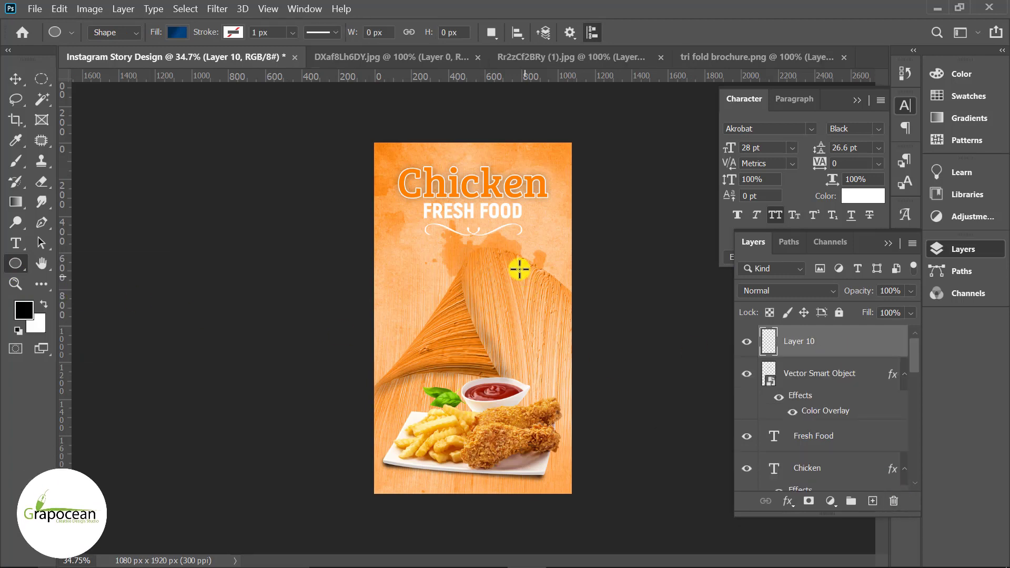
mouse_move(519, 268)
mouse_down()
mouse_move(570, 332)
mouse_move(612, 362)
mouse_up()
click(857, 273)
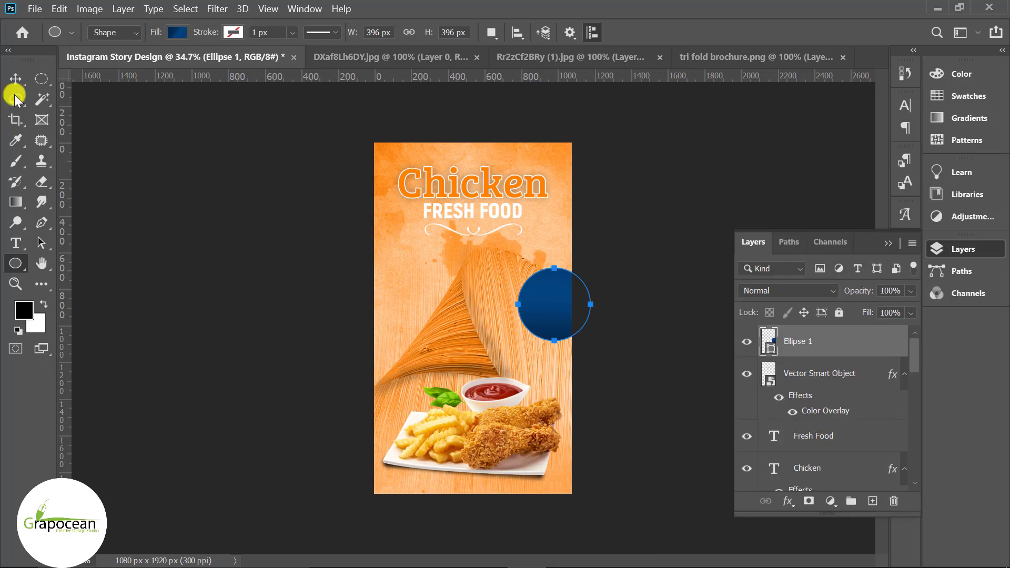
click(178, 32)
click(77, 116)
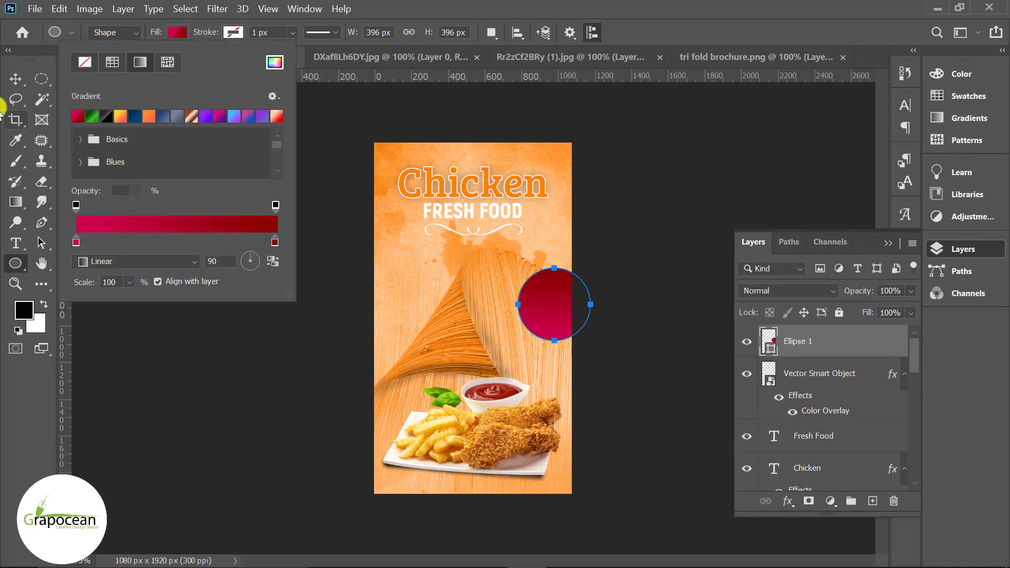
click(16, 80)
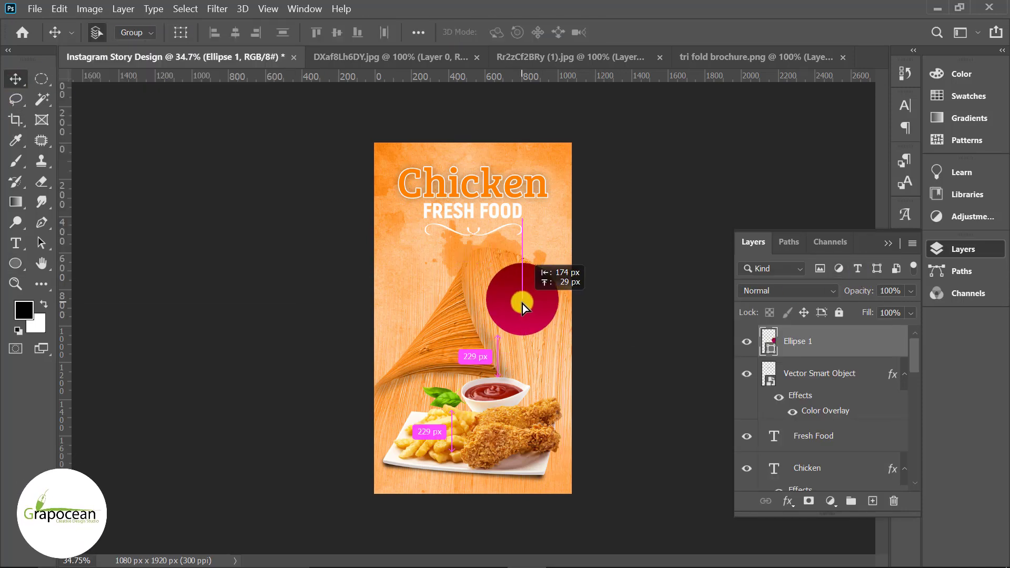
drag(509, 309, 522, 303)
- Duplicate the circle, stretch the copy taller, and set it to about 52% opacity
drag(883, 343, 873, 501)
scroll(551, 367, up, 4)
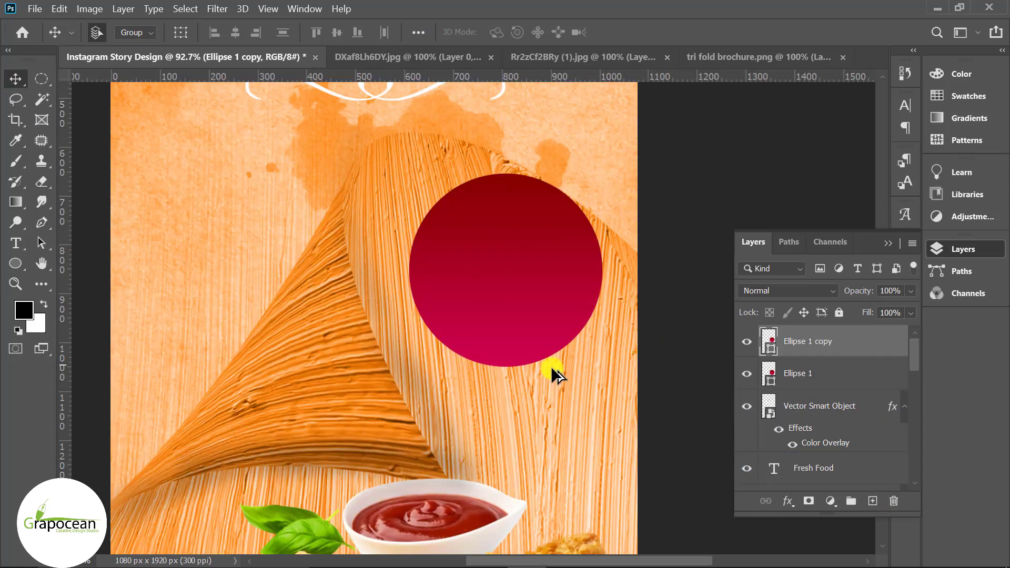
scroll(546, 366, down, 2)
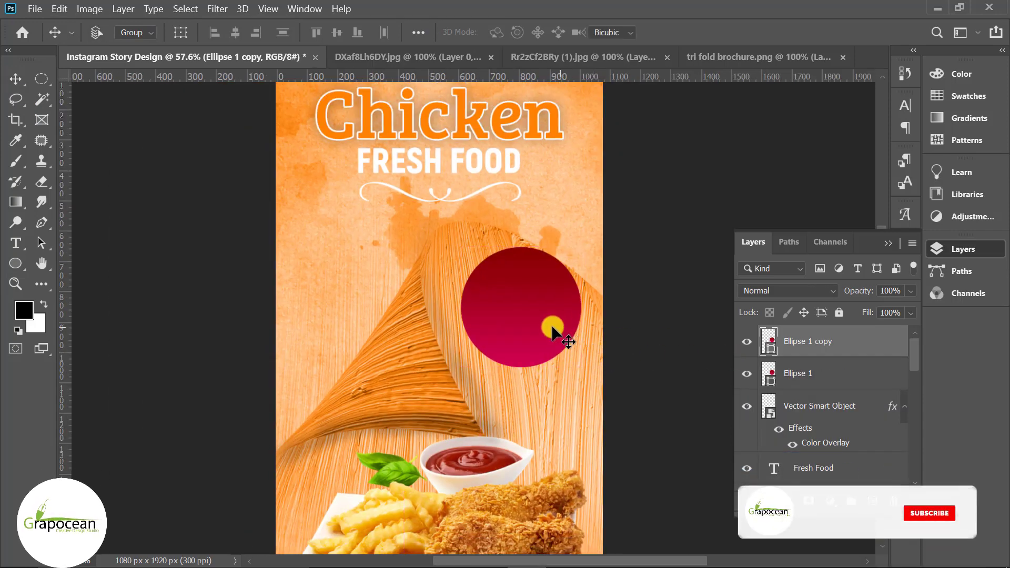
key(ctrl+t)
scroll(552, 329, up, 1)
scroll(525, 280, up, 3)
drag(524, 330, 523, 308)
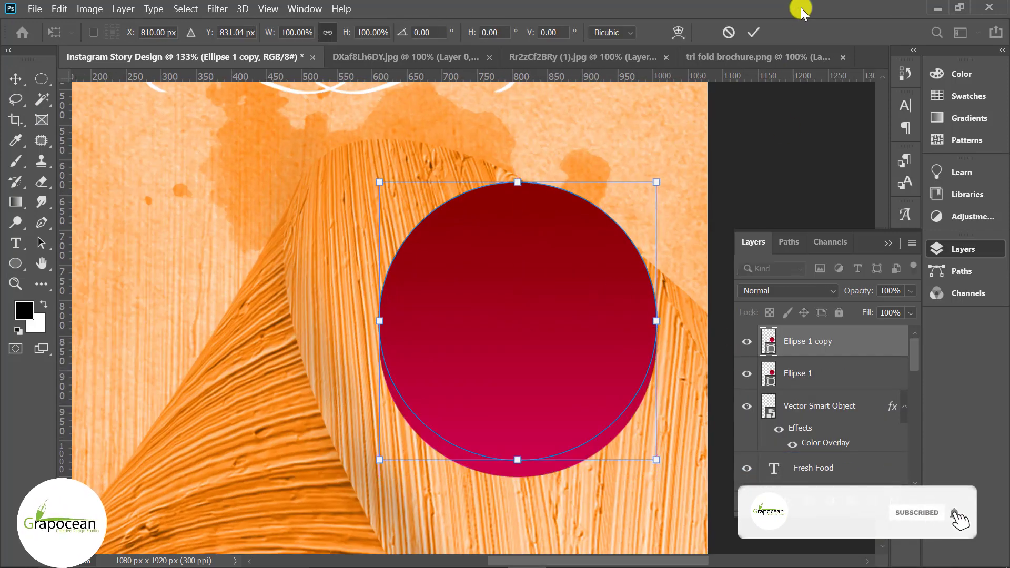
key(Return)
drag(897, 282, 870, 311)
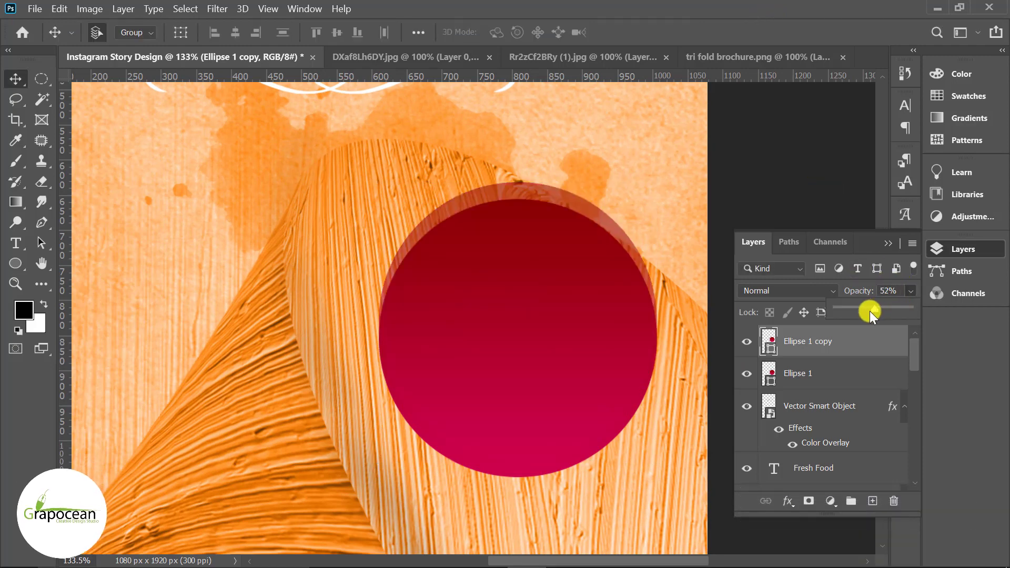
drag(548, 197, 541, 199)
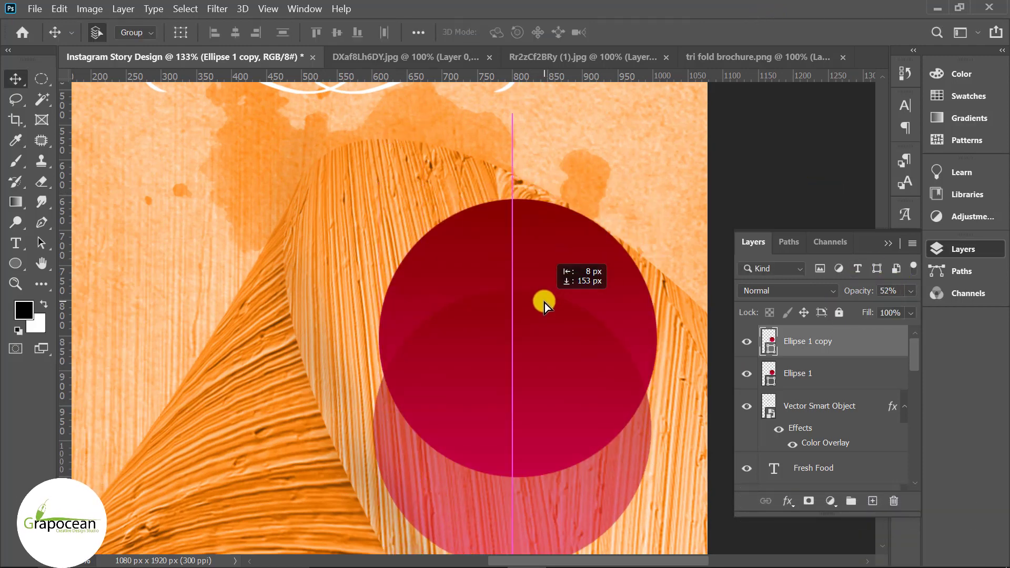
- Shrink the translucent copy to about 65%, put it behind the solid circle, and add two offset copies
key(ctrl+t)
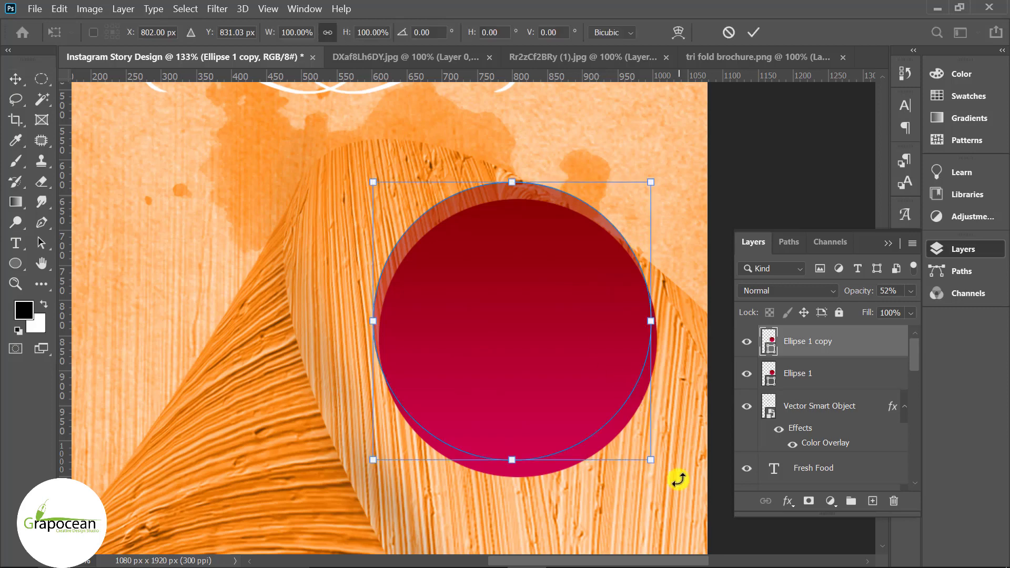
drag(654, 463, 602, 410)
drag(541, 362, 512, 318)
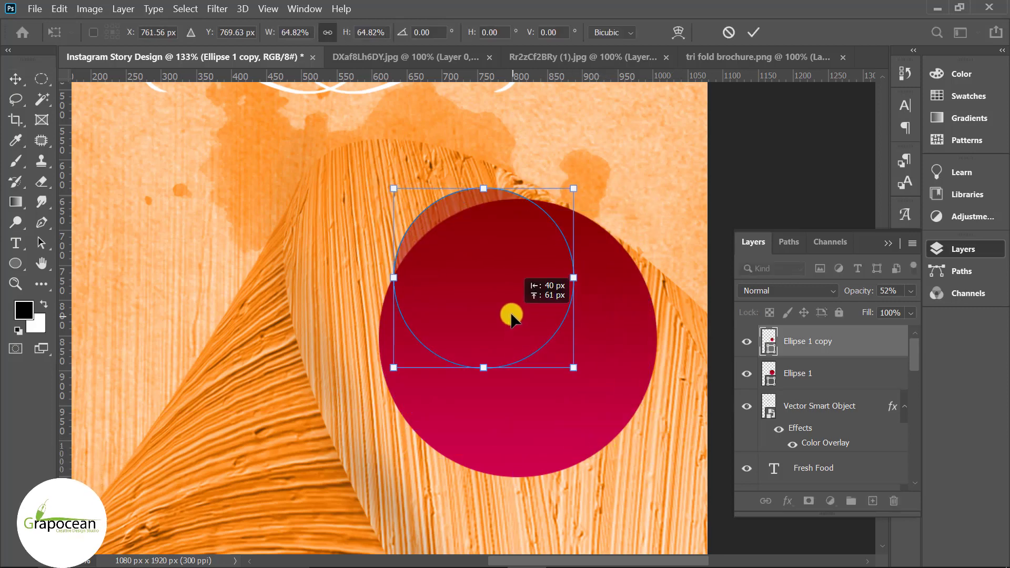
click(747, 37)
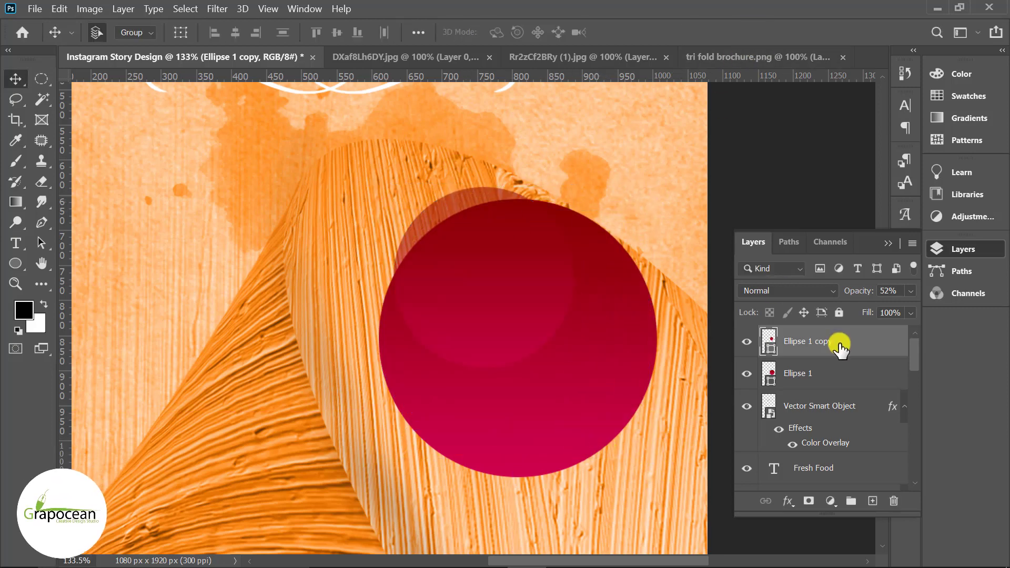
drag(834, 343, 813, 388)
mouse_move(448, 213)
mouse_down()
mouse_move(597, 224)
mouse_move(658, 294)
mouse_move(653, 318)
mouse_move(671, 382)
mouse_move(615, 442)
mouse_move(543, 472)
mouse_move(562, 466)
mouse_up()
scroll(521, 460, down, 1)
mouse_move(568, 505)
mouse_down()
mouse_move(521, 461)
mouse_move(406, 402)
mouse_move(403, 367)
mouse_up()
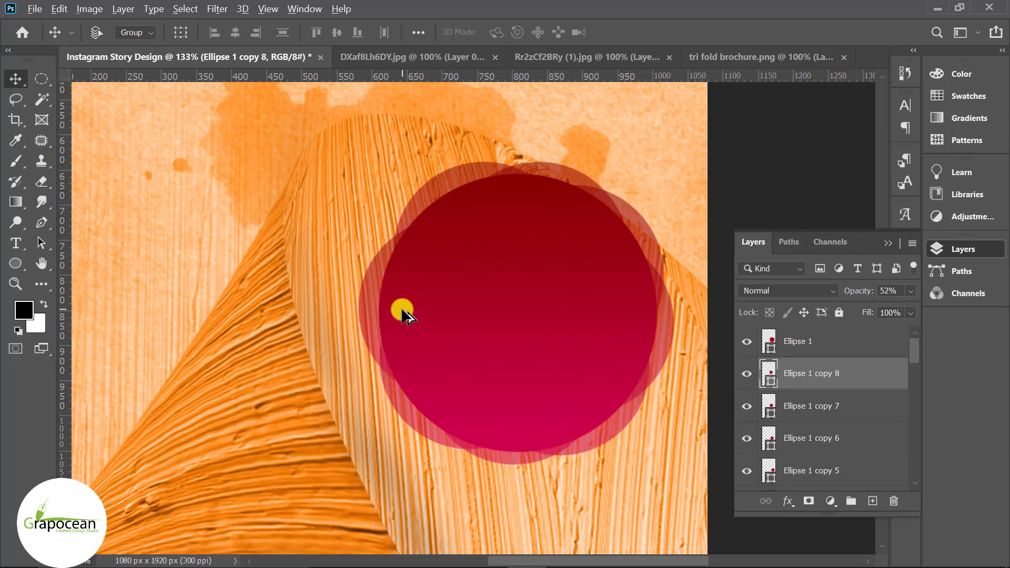
scroll(348, 299, up, 3)
drag(348, 300, 358, 289)
scroll(648, 347, down, 3)
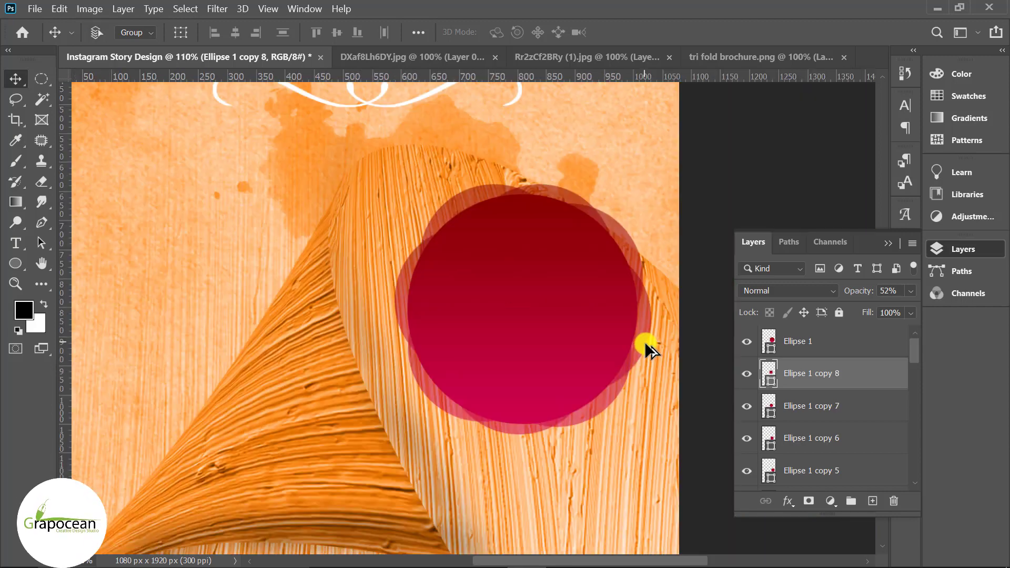
scroll(646, 343, down, 4)
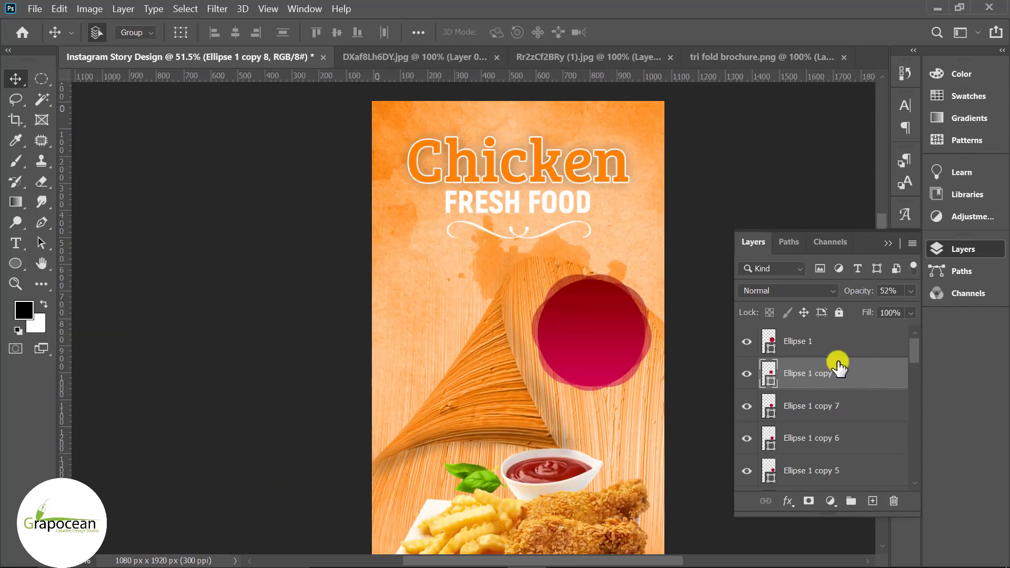
- Select Ellipse 1 and all its circle copies and convert them into one Smart Object
click(859, 343)
scroll(869, 436, down, 4)
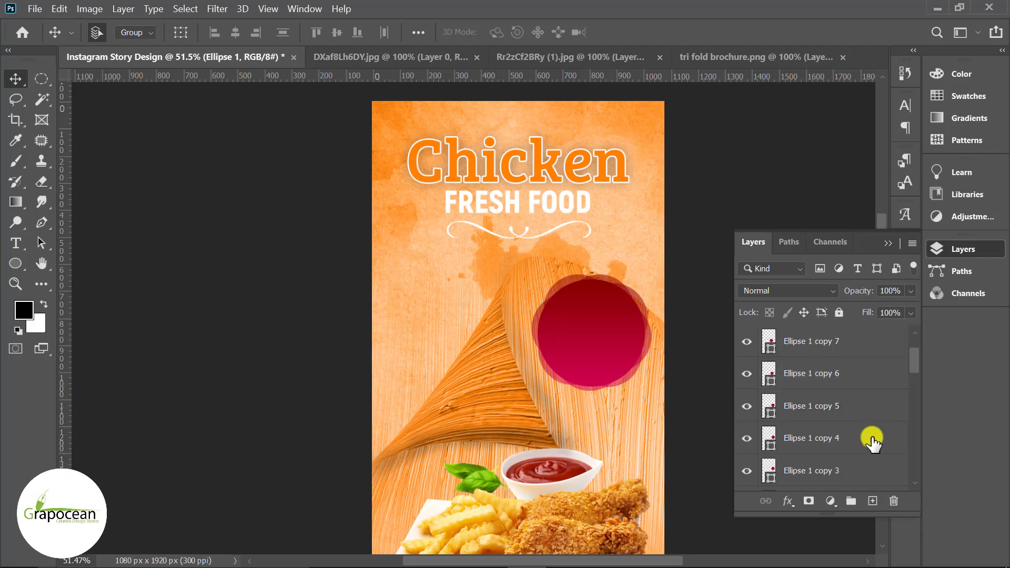
scroll(864, 453, down, 1)
shift+click(861, 447)
right_click(861, 439)
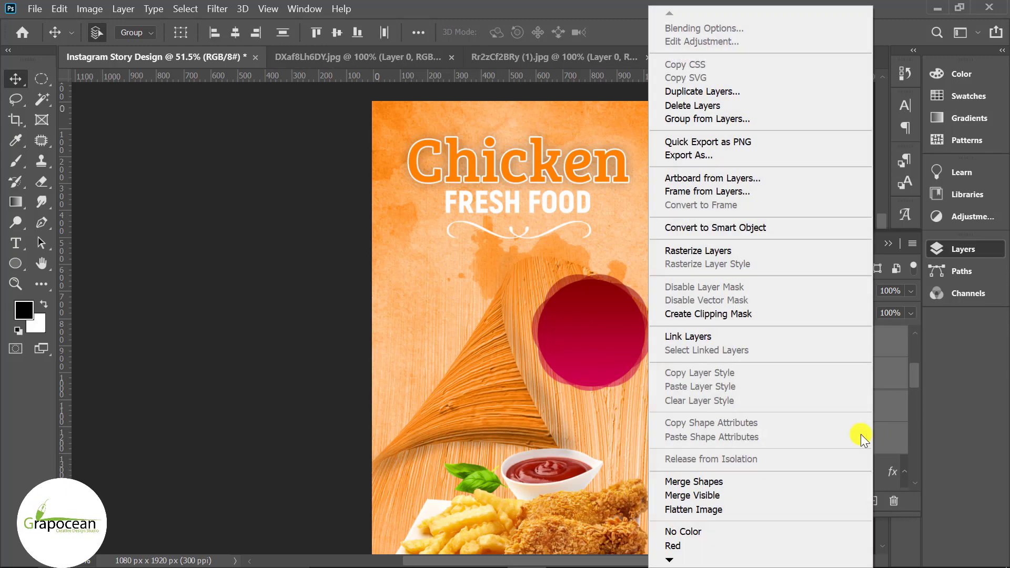
click(694, 227)
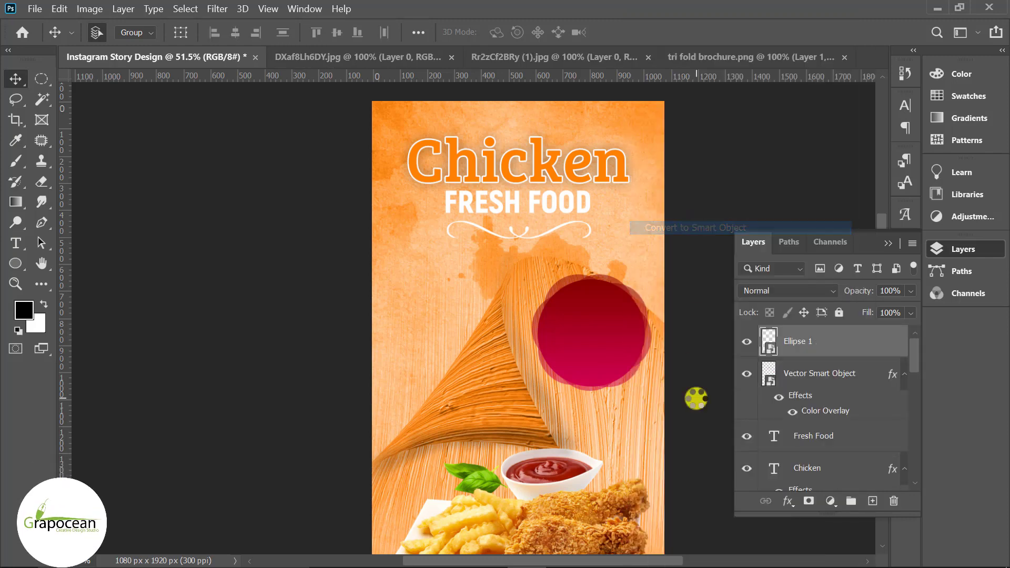
click(747, 343)
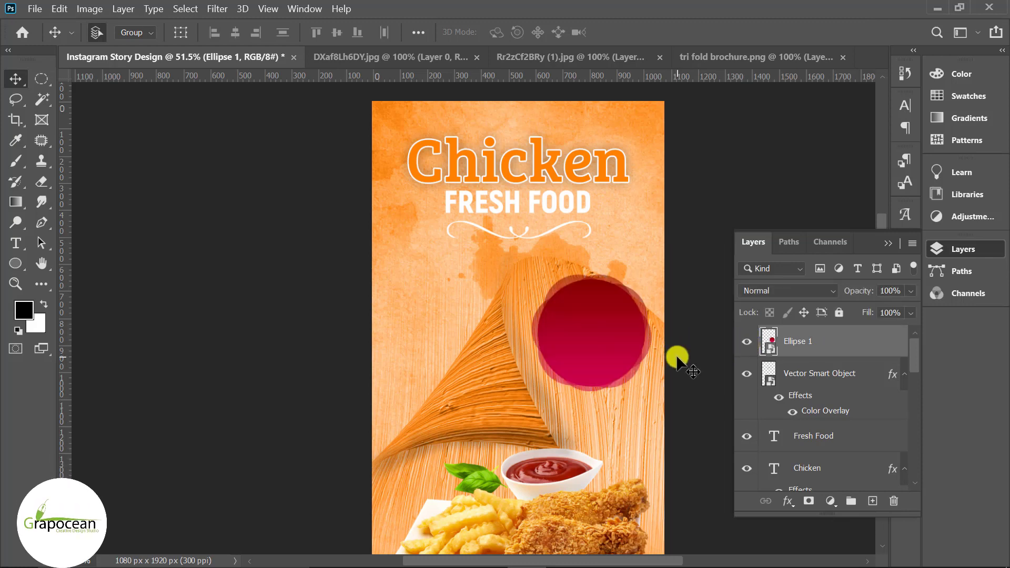
- Add '$5.99' text and centre it on the red badge
click(16, 243)
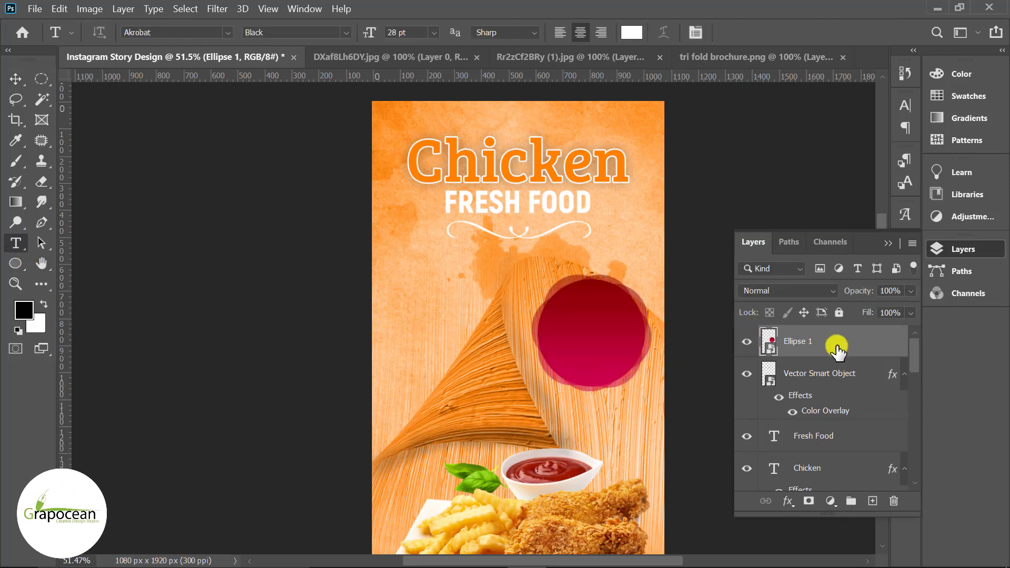
click(872, 501)
click(575, 317)
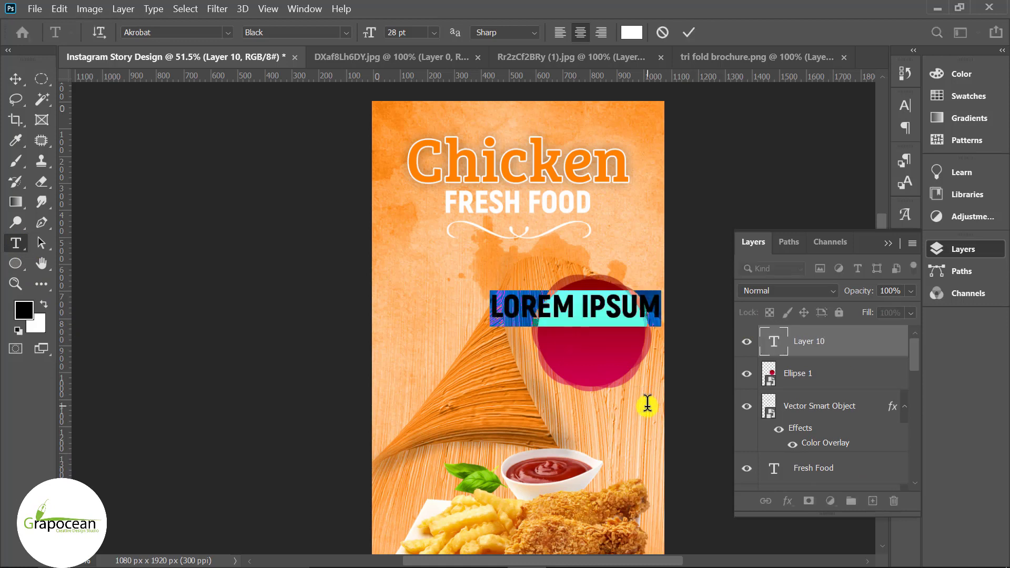
click(575, 317)
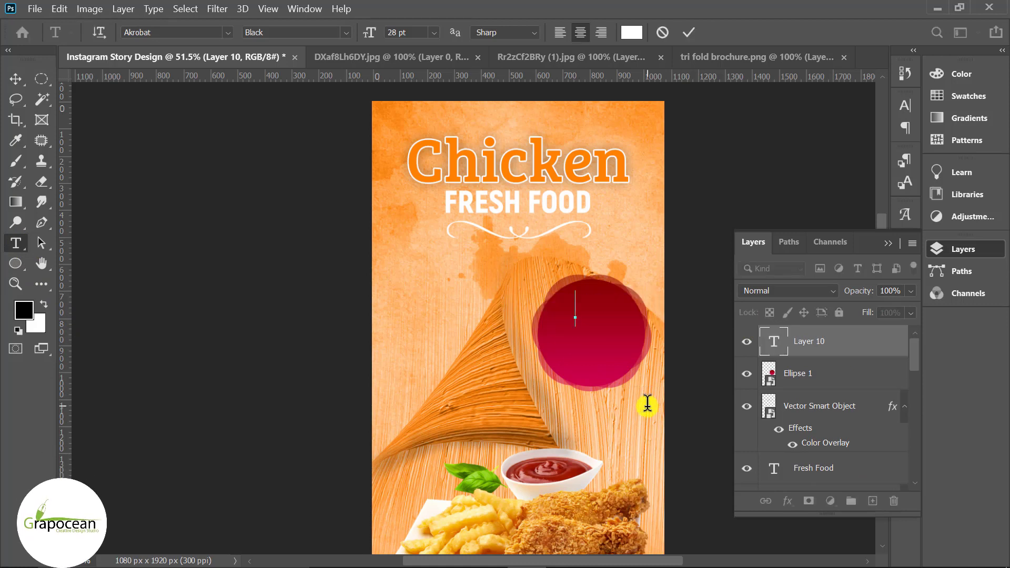
text($5)
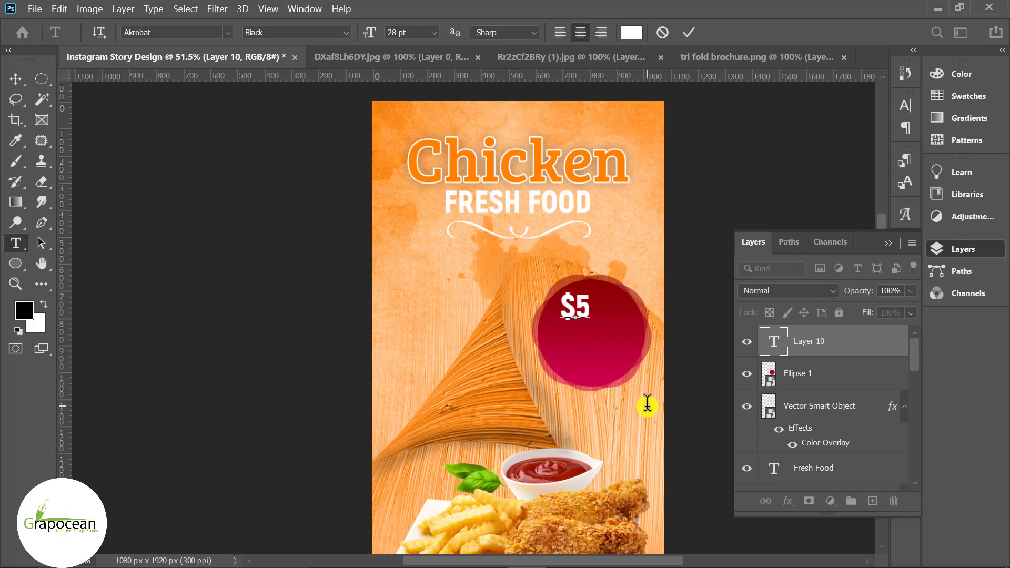
text(.99)
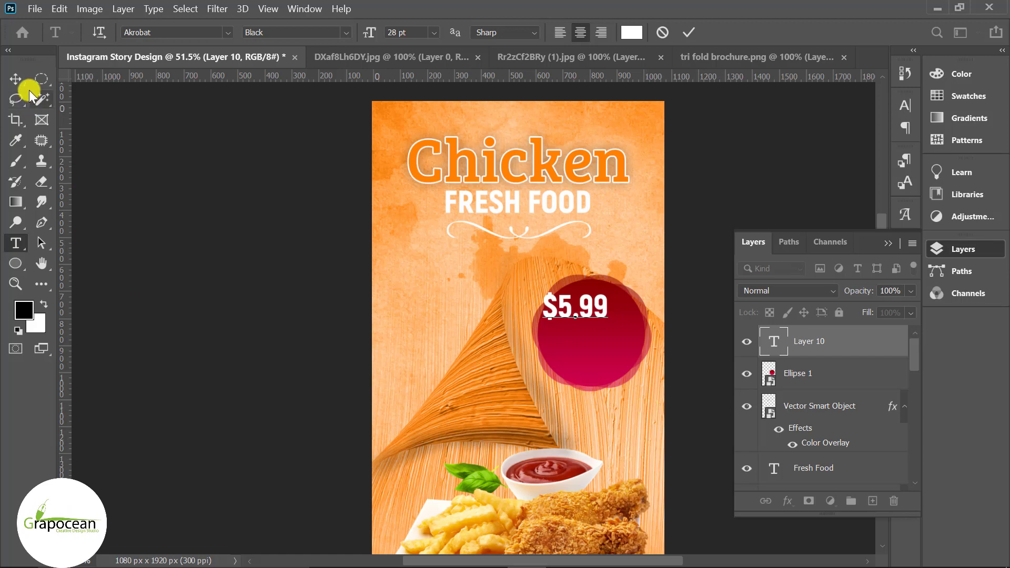
click(16, 79)
scroll(591, 310, up, 3)
drag(581, 302, 607, 334)
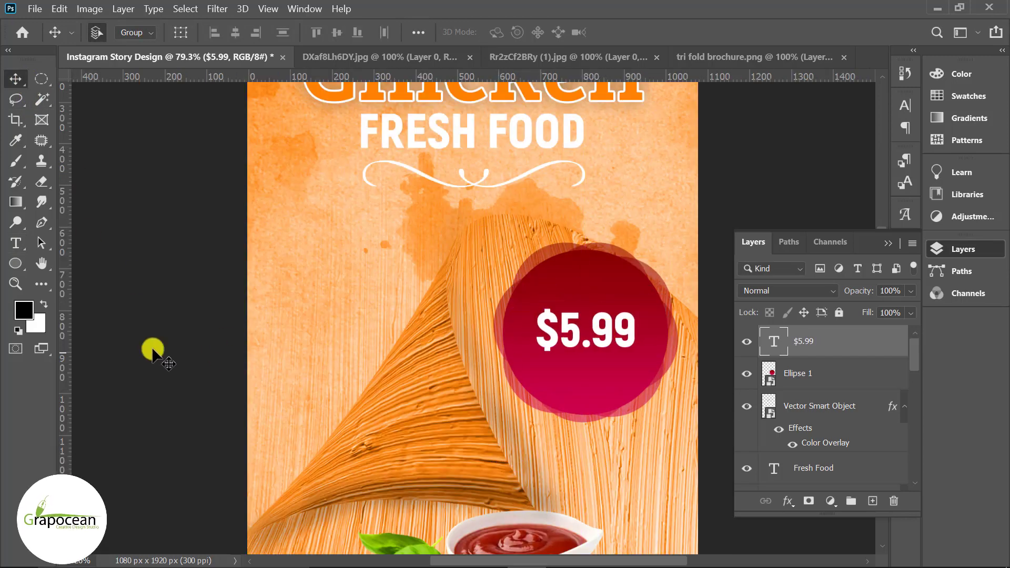
- Add 'NOW' in the Chicken title's orange just above the price
click(15, 243)
click(574, 288)
key(BackSpace)
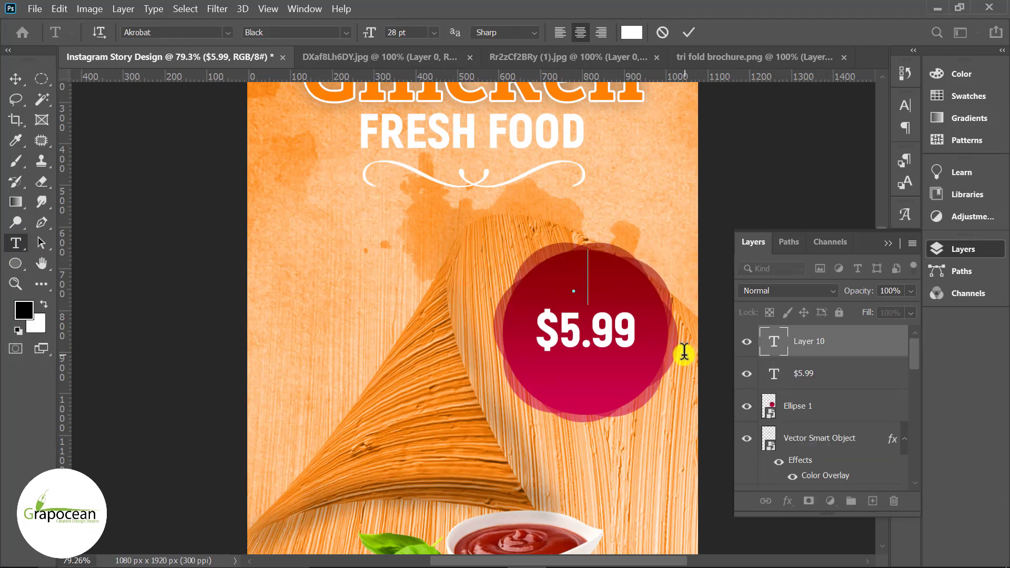
text(NOW)
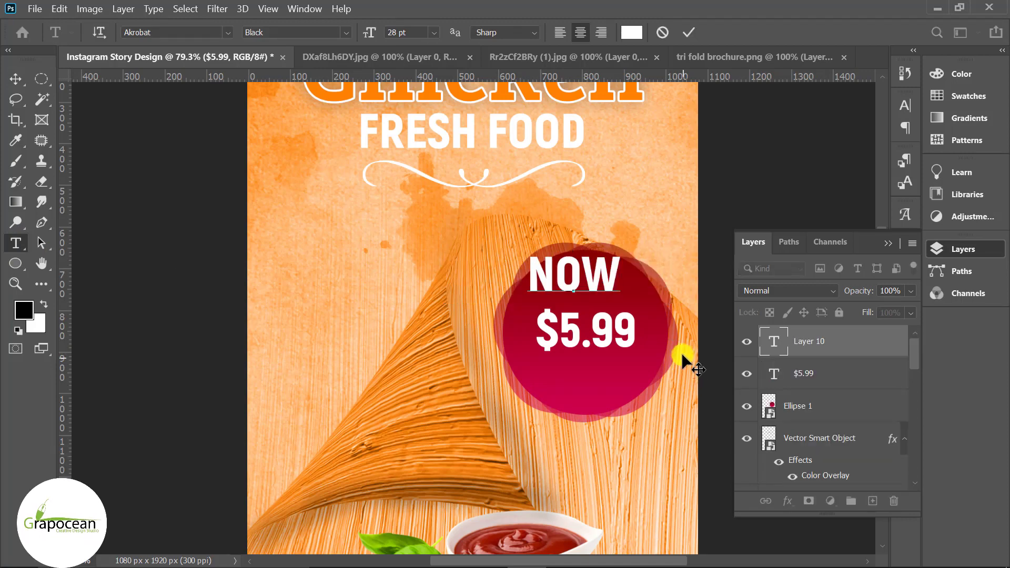
drag(623, 277, 516, 266)
scroll(582, 293, up, 2)
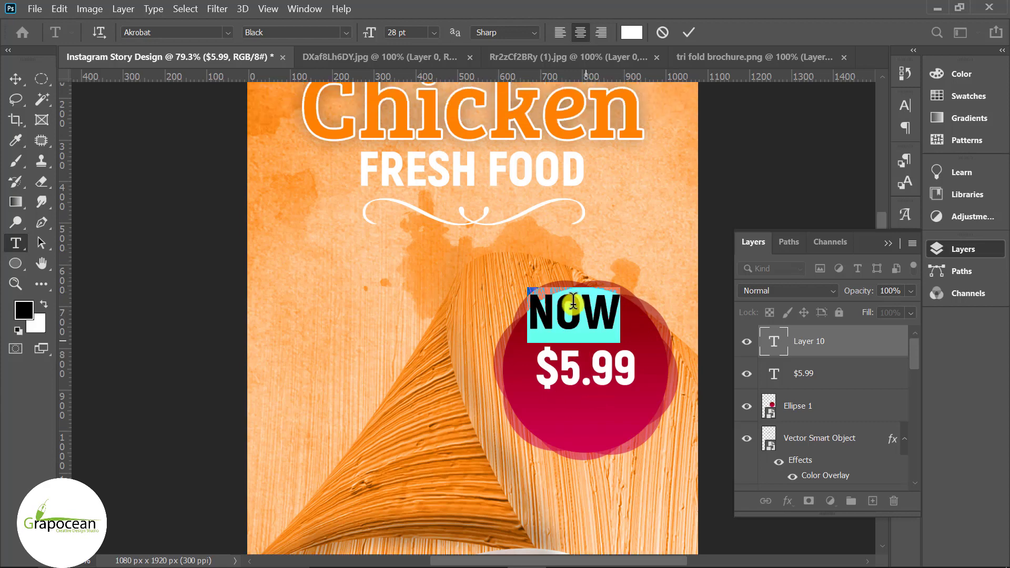
click(631, 32)
click(623, 107)
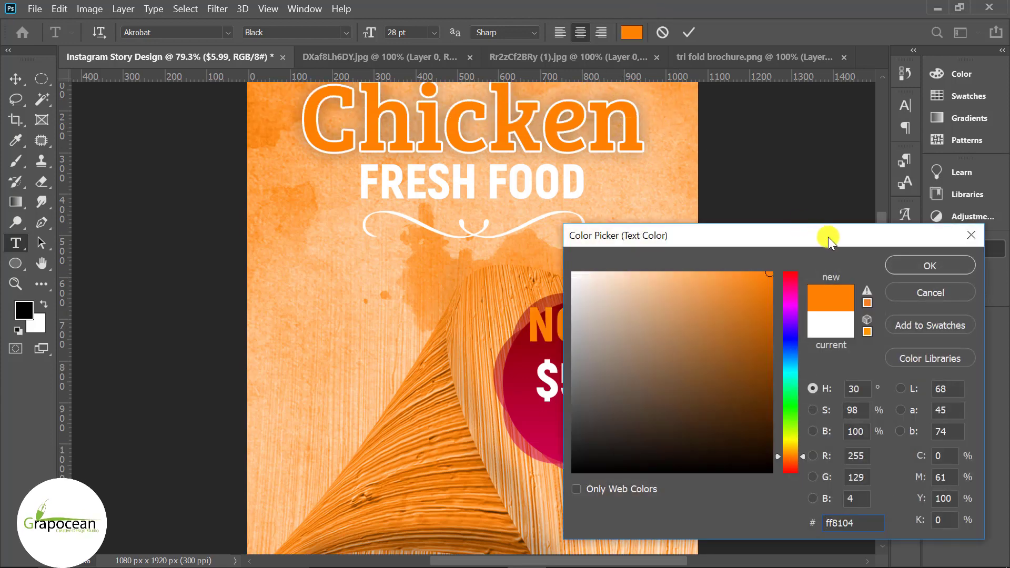
key(Return)
click(15, 78)
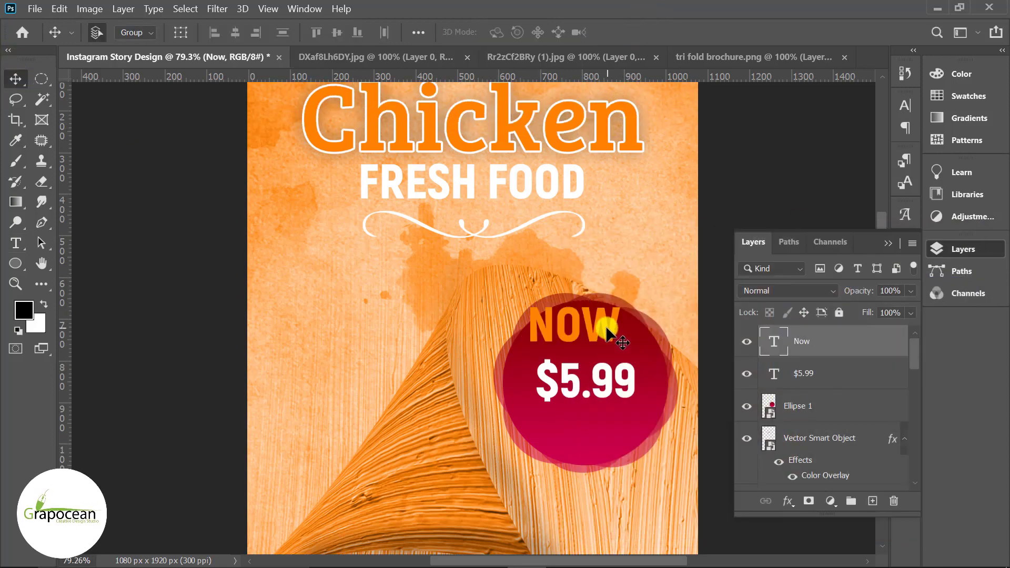
drag(604, 323, 618, 342)
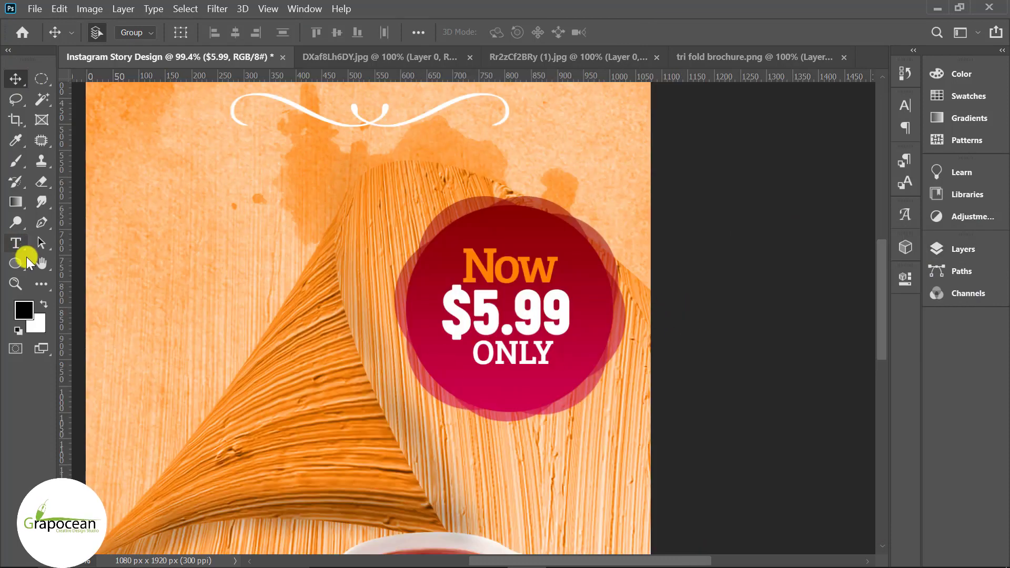
click(26, 260)
click(93, 292)
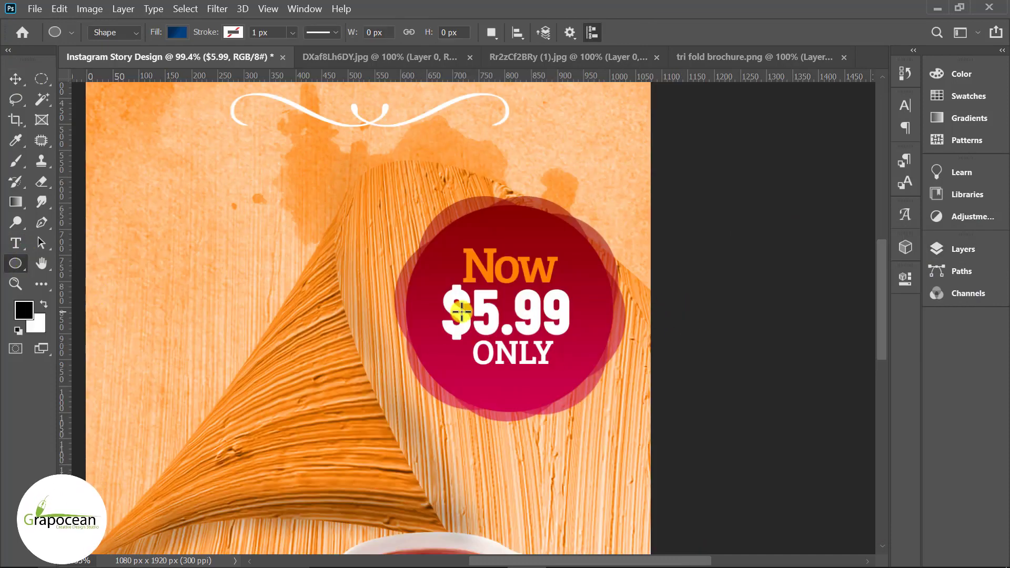
- Add a new layer above the Now text and draw a circle over the price badge
click(955, 250)
click(844, 352)
click(873, 501)
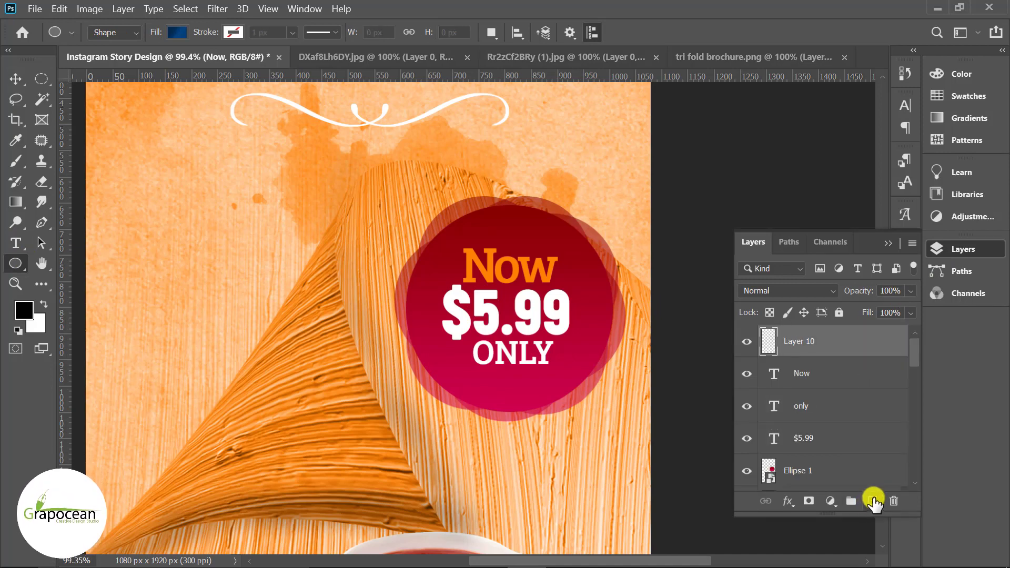
drag(472, 279, 614, 424)
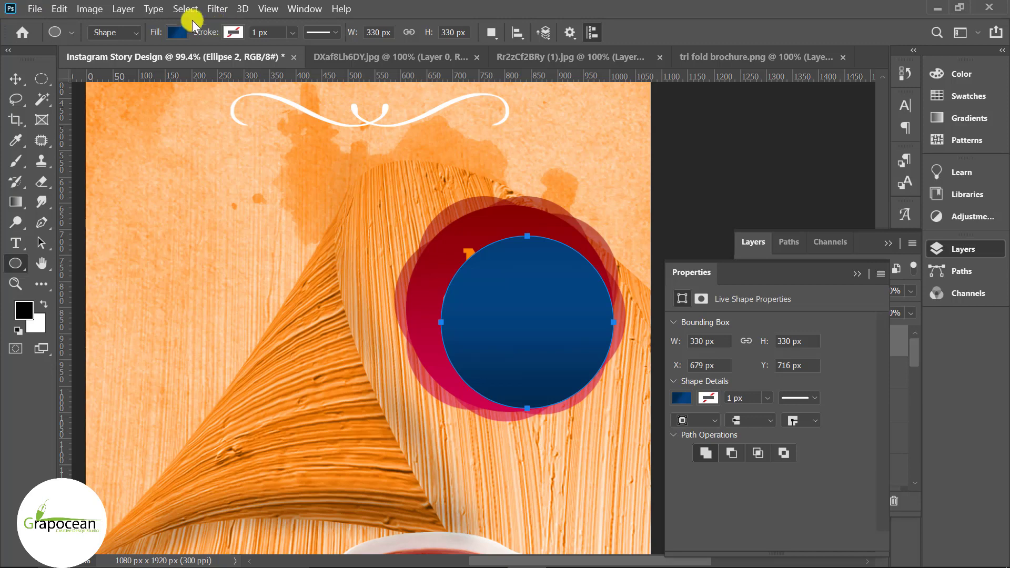
- Give the circle no fill and a white 4.68 px stroke
click(177, 33)
click(89, 61)
click(230, 32)
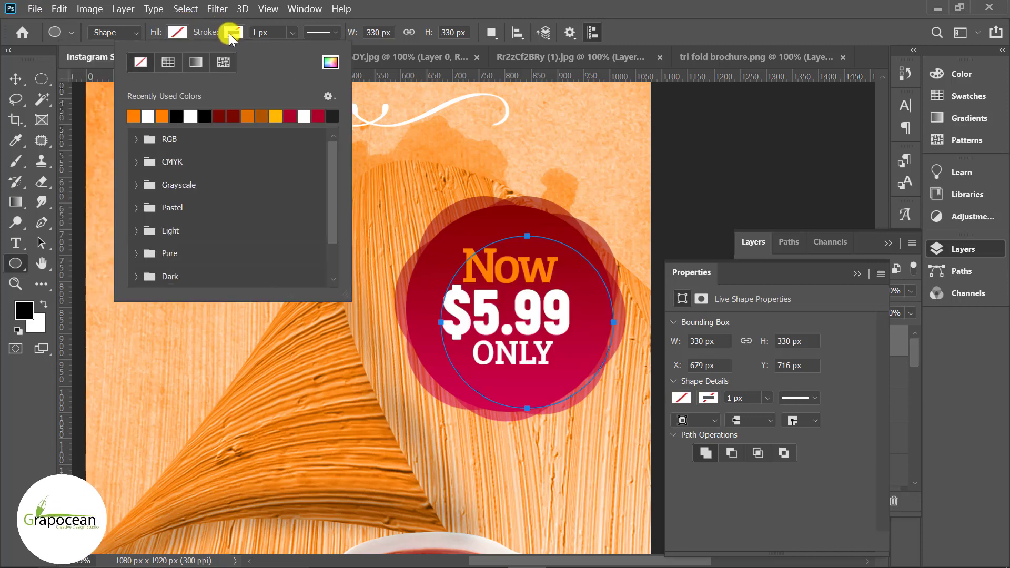
click(150, 115)
click(293, 32)
drag(292, 49, 301, 49)
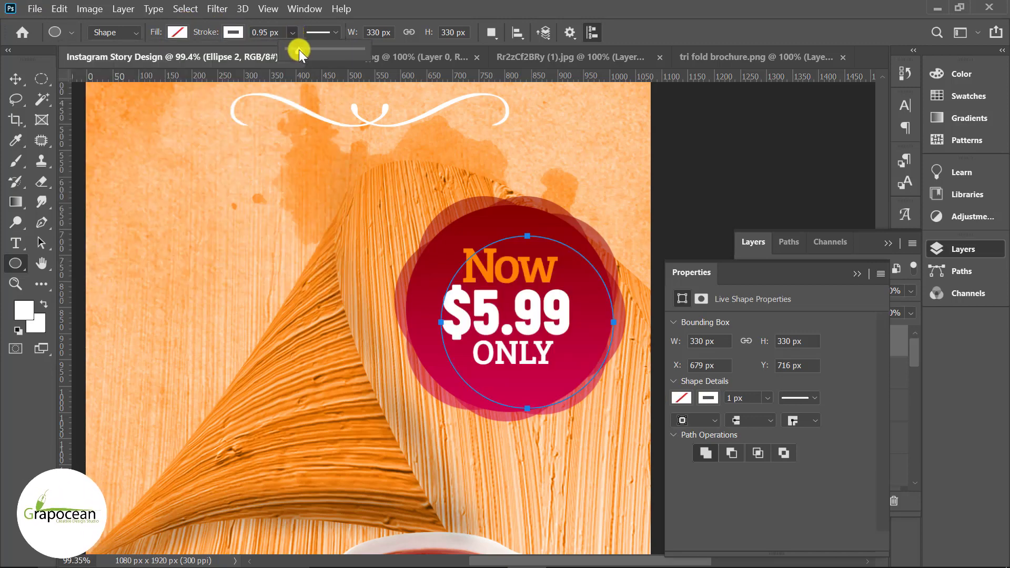
- Centre the white ring around the Now $5.99 ONLY text inside the red badge
click(15, 78)
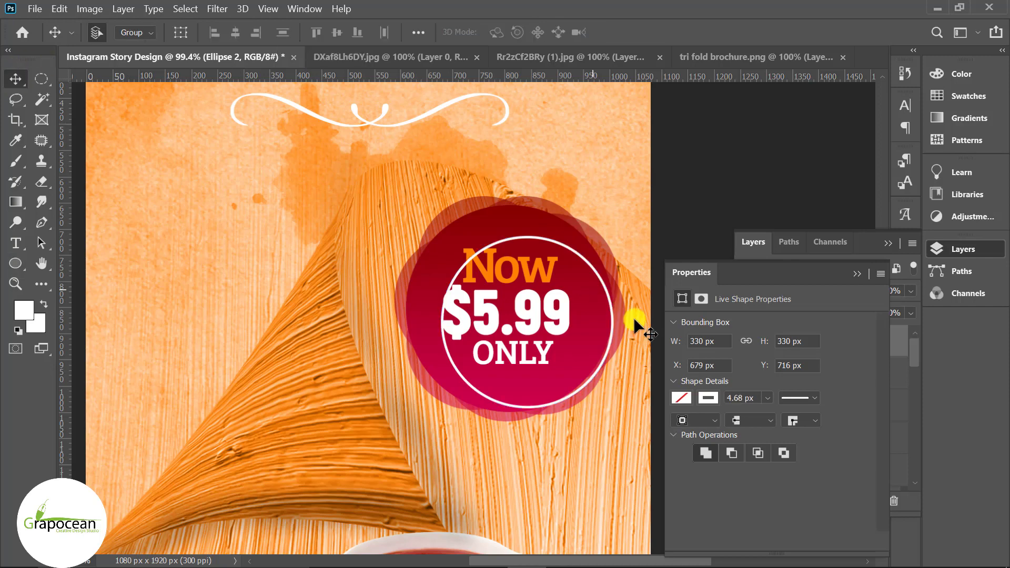
scroll(607, 342, up, 3)
drag(608, 342, 575, 309)
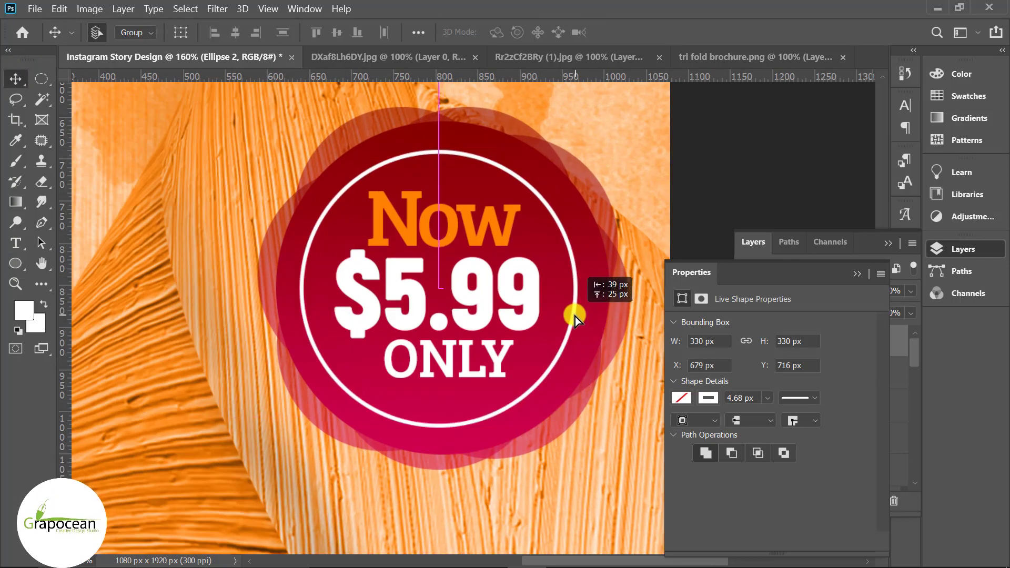
drag(576, 309, 579, 314)
scroll(643, 409, down, 7)
scroll(645, 413, down, 1)
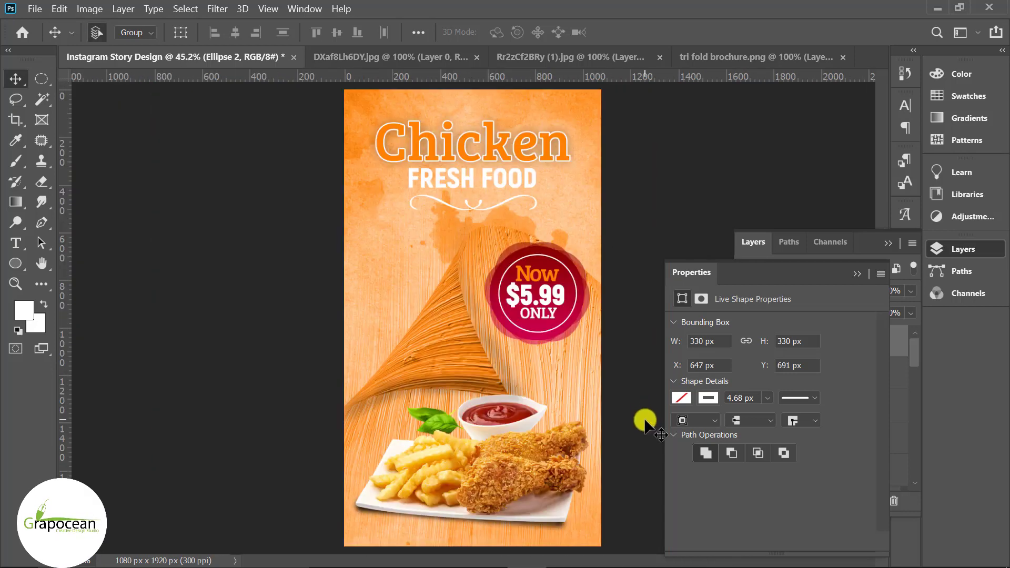
scroll(645, 421, down, 3)
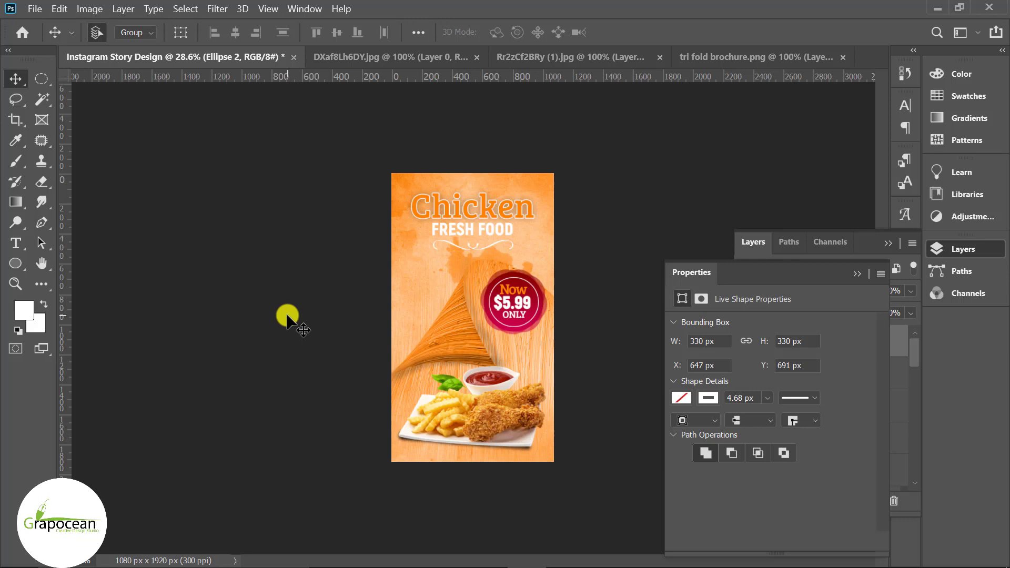
click(41, 223)
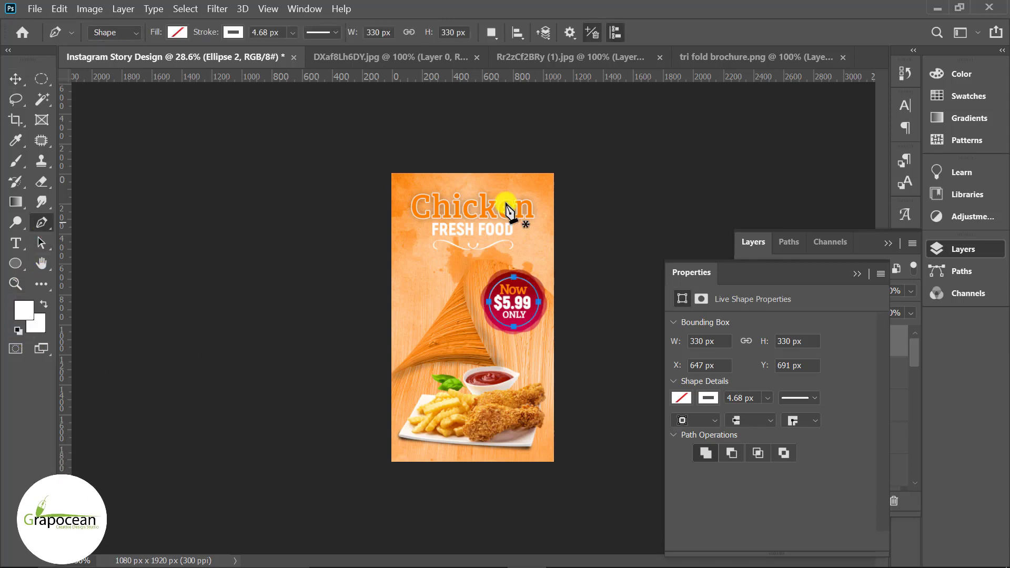
- Trace a shape with a curved right edge along the poster's left side using the Pen tool
click(441, 165)
drag(373, 371, 316, 414)
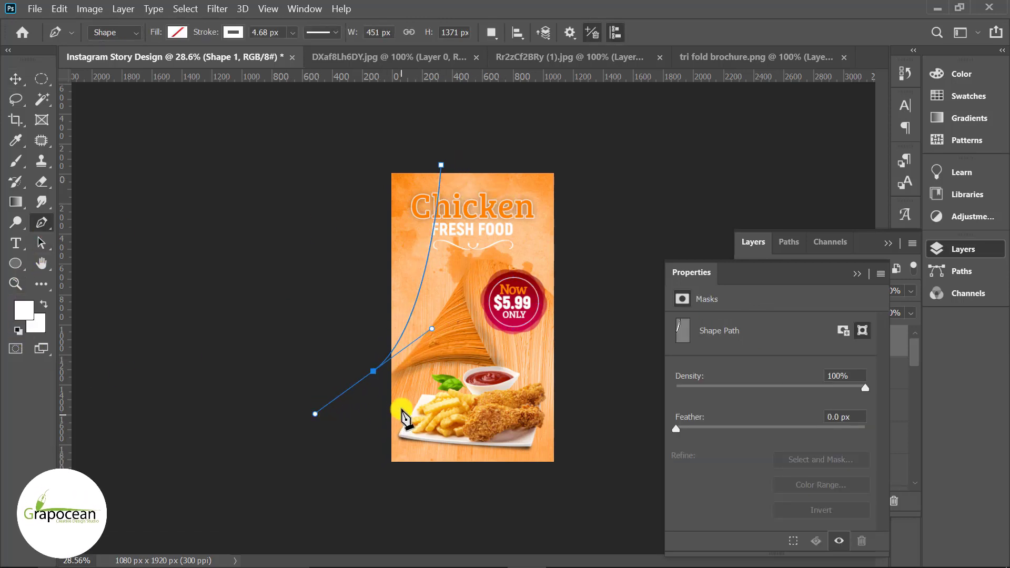
key(ctrl+z)
click(473, 159)
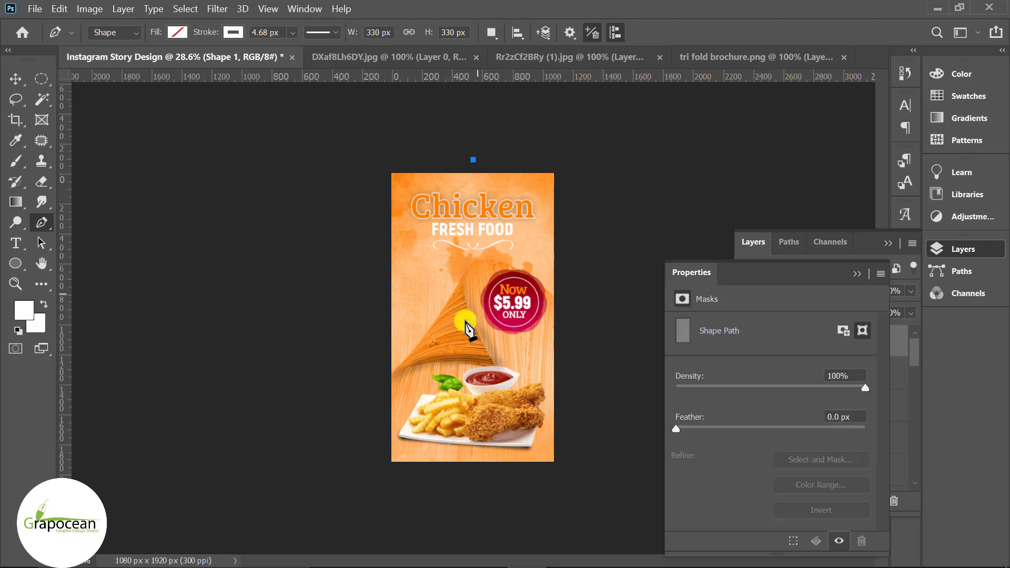
mouse_move(385, 383)
mouse_down()
mouse_move(280, 513)
mouse_move(262, 515)
mouse_up()
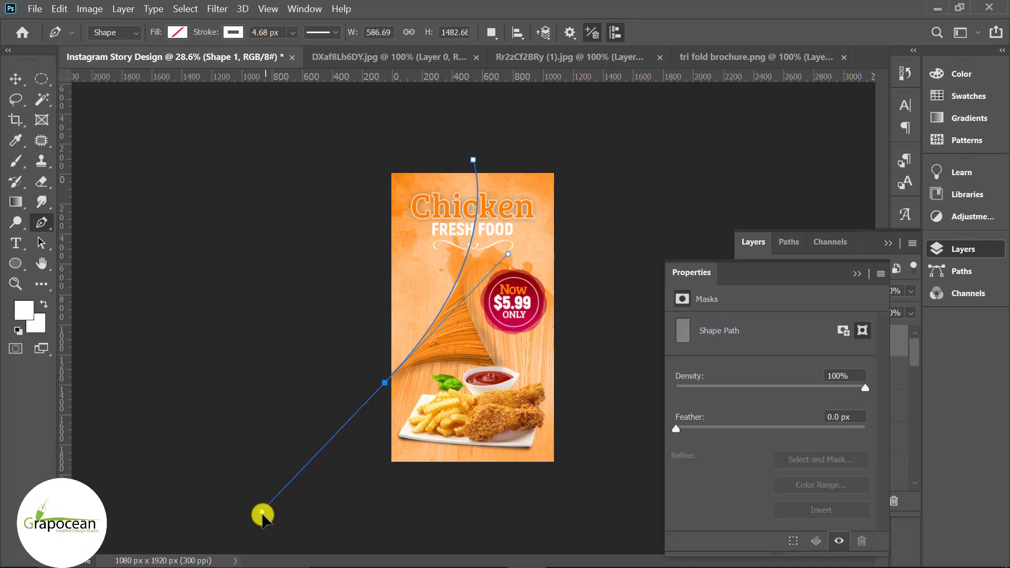
alt+click(385, 383)
click(384, 150)
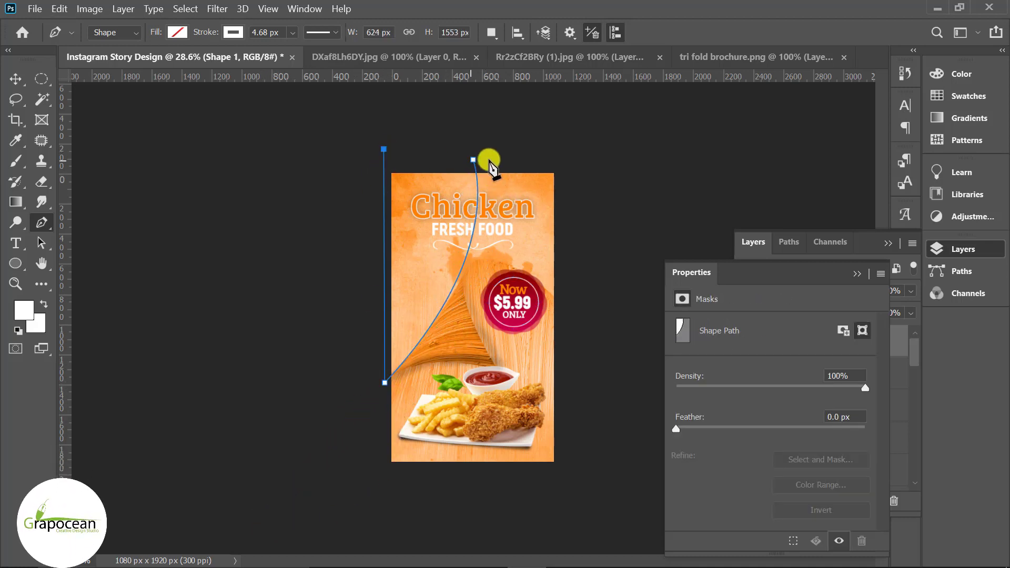
- Give the curved panel no stroke and a dark orange fill
click(233, 32)
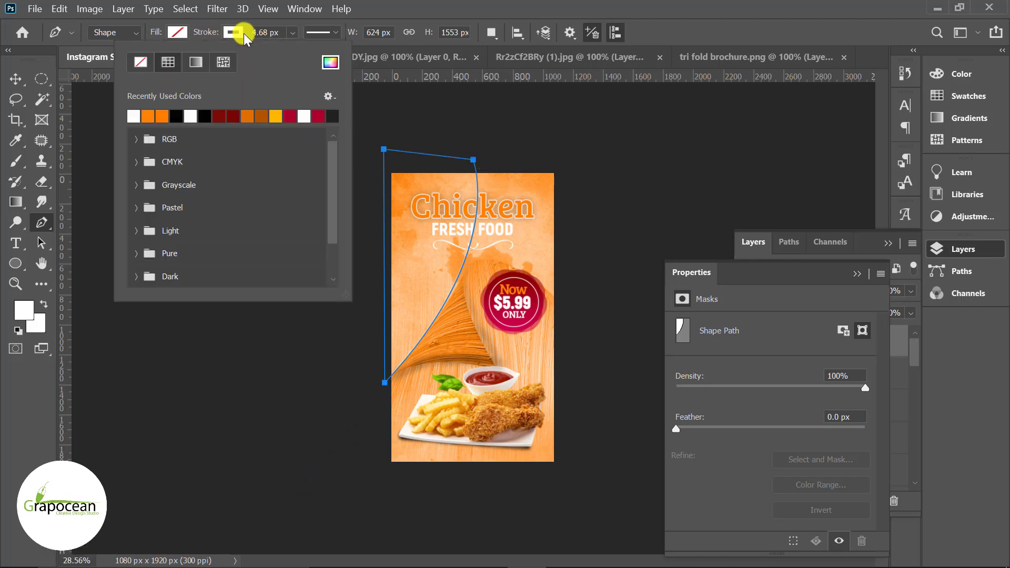
click(148, 61)
click(177, 32)
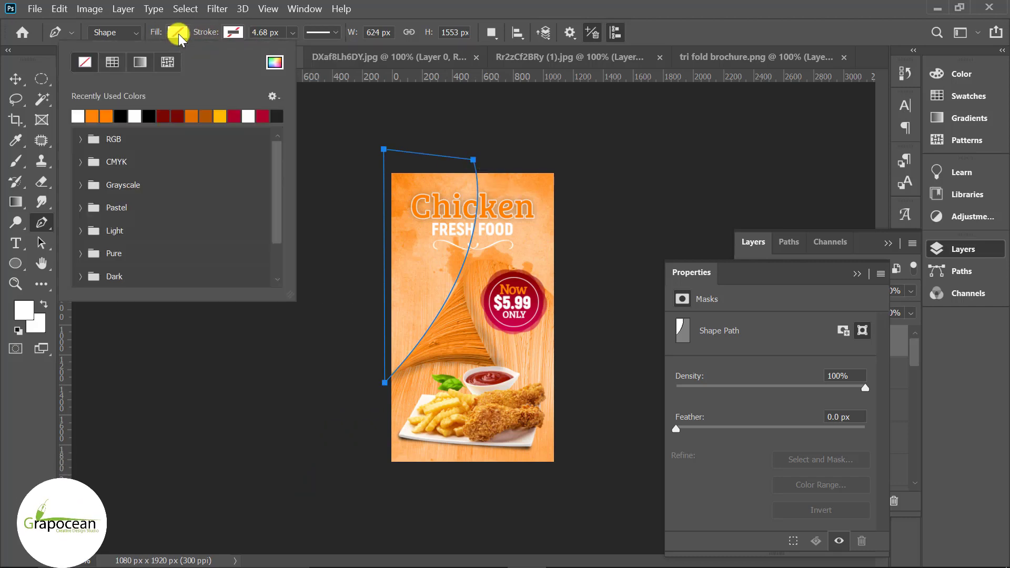
click(207, 113)
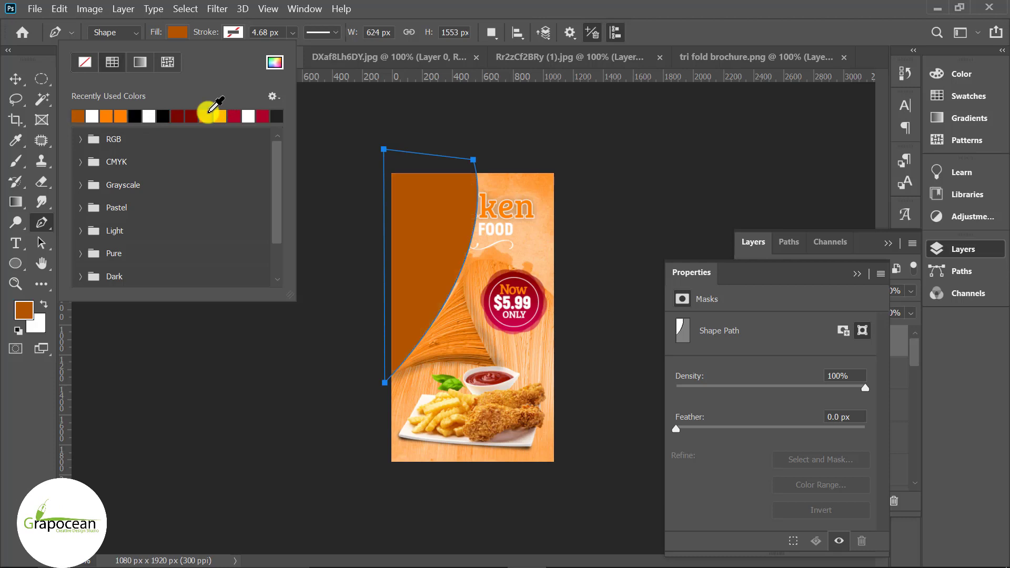
click(19, 82)
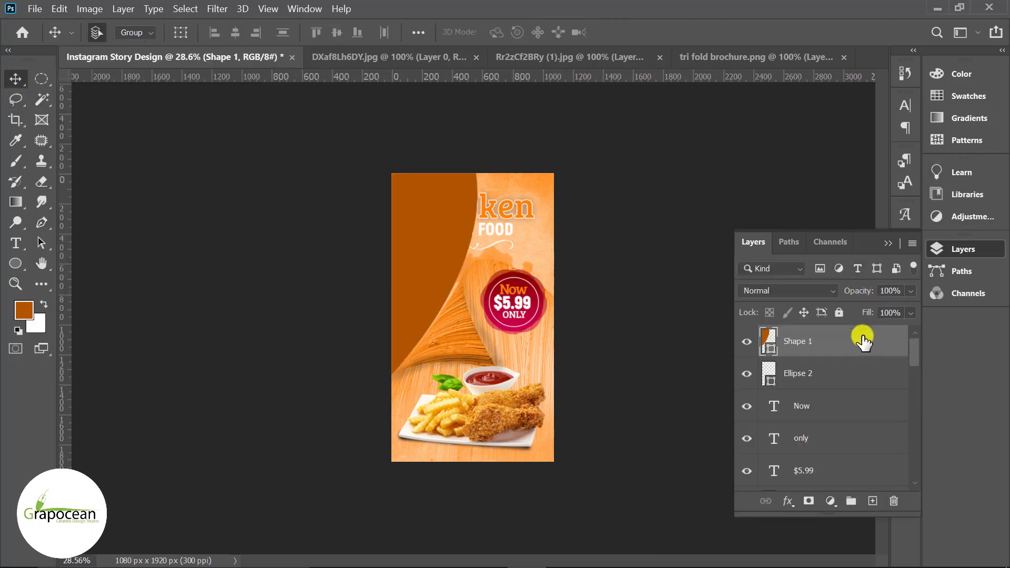
- Move the orange panel layer down so the Chicken title and food show fully
mouse_move(864, 343)
mouse_down()
mouse_move(853, 440)
mouse_move(844, 332)
mouse_move(829, 338)
mouse_move(820, 450)
mouse_move(822, 406)
mouse_up()
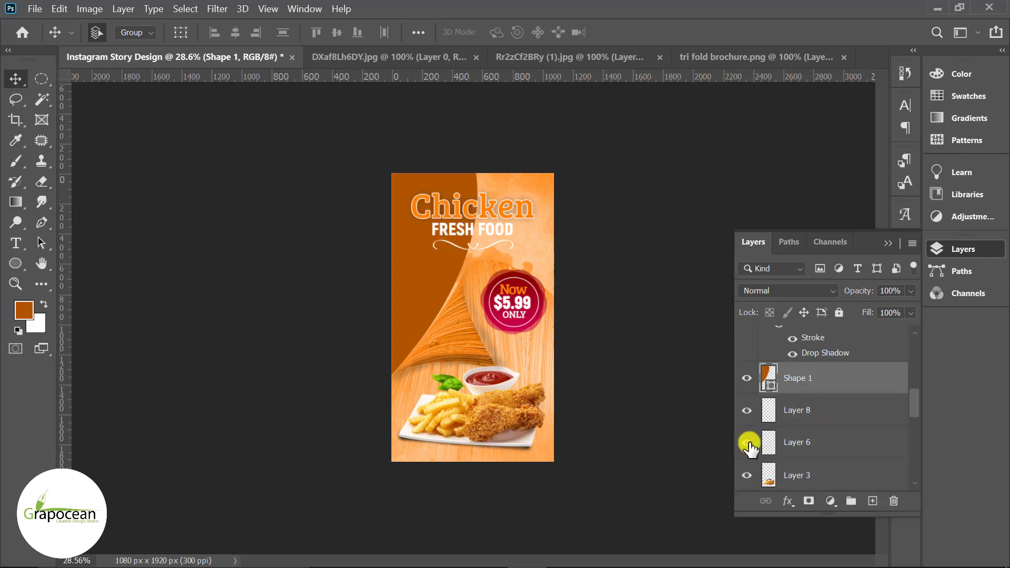
key(ctrl+0)
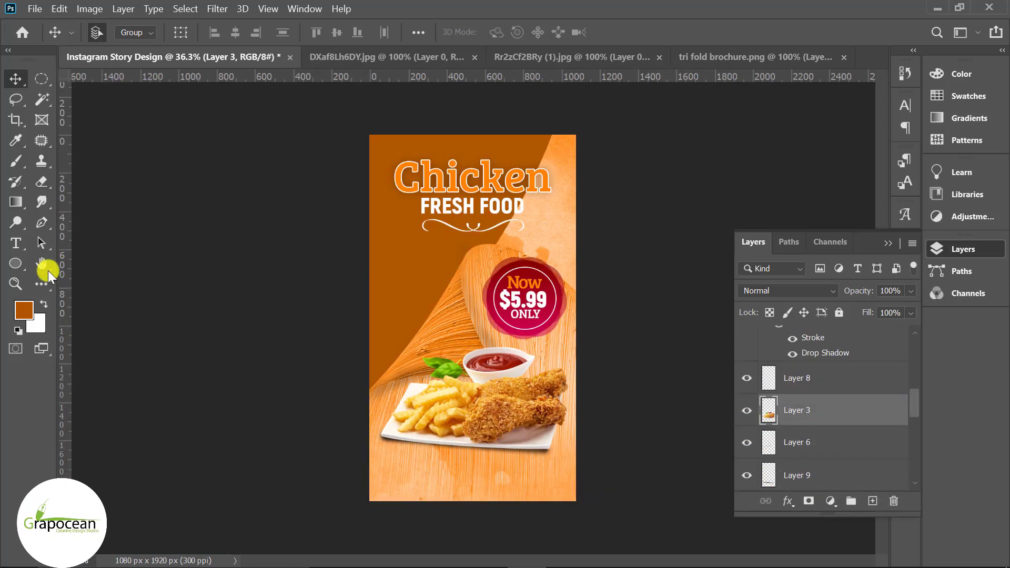
right_click(15, 263)
click(66, 263)
- Draw an 868 × 200 px bar near the poster's bottom with a red gradient fill
mouse_move(391, 456)
mouse_down()
mouse_move(469, 489)
mouse_move(557, 493)
mouse_up()
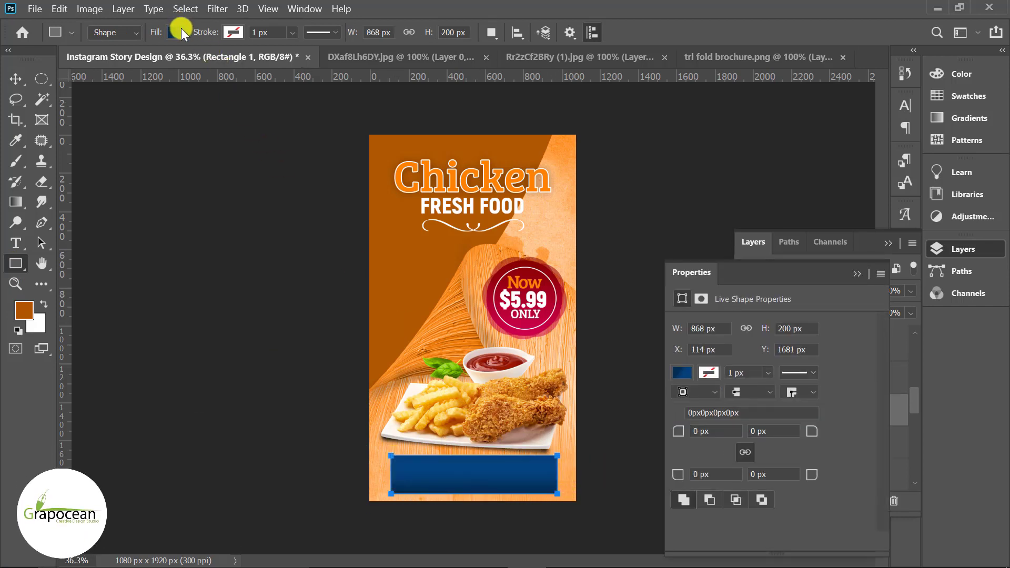
click(177, 32)
click(78, 113)
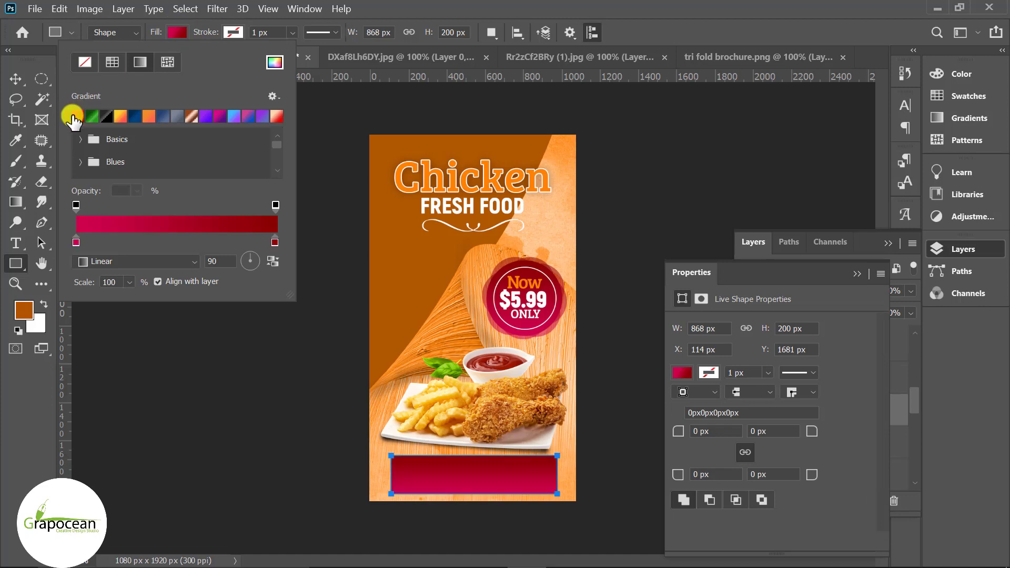
click(16, 78)
click(522, 472)
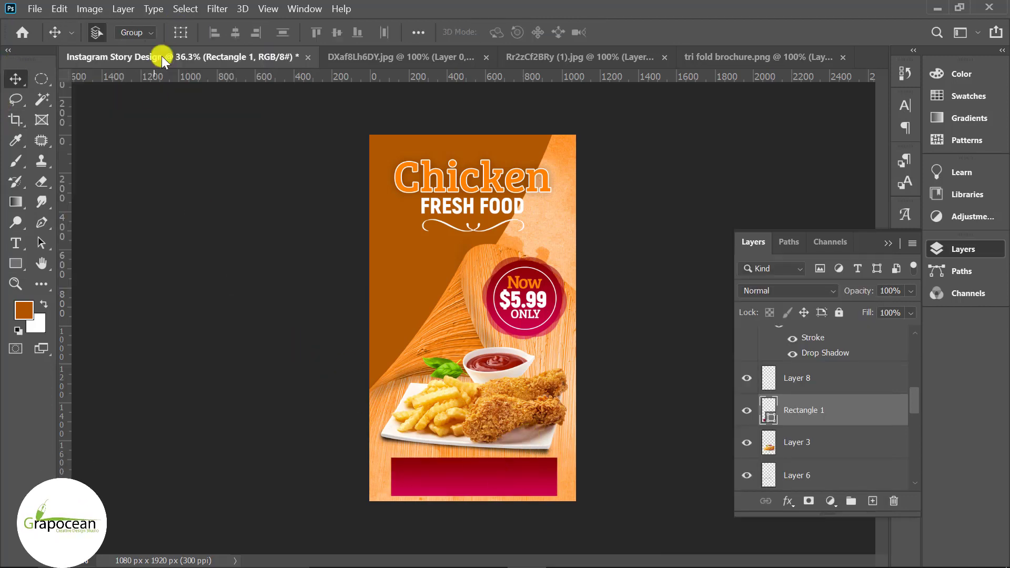
click(216, 9)
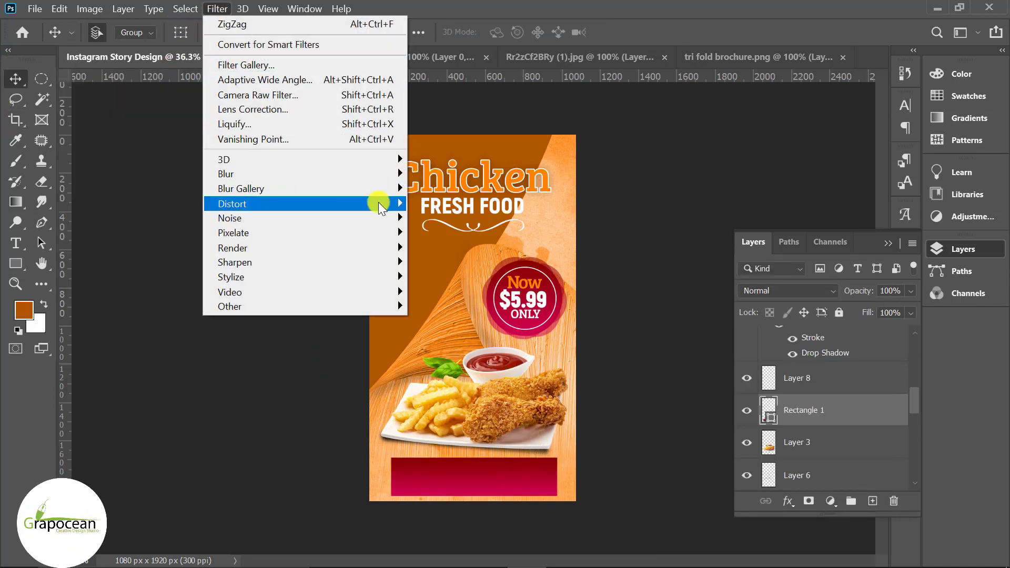
- Apply a ZigZag smart filter to the red bar with Amount 42 and Ridges 14
key(Up)
key(Up)
key(Down)
key(Down)
key(Down)
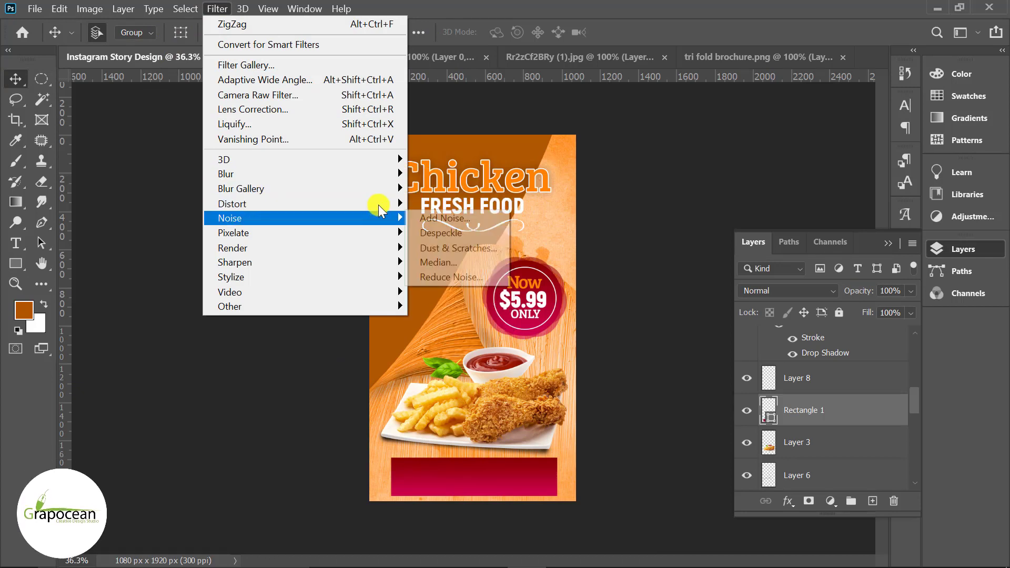
mouse_move(237, 203)
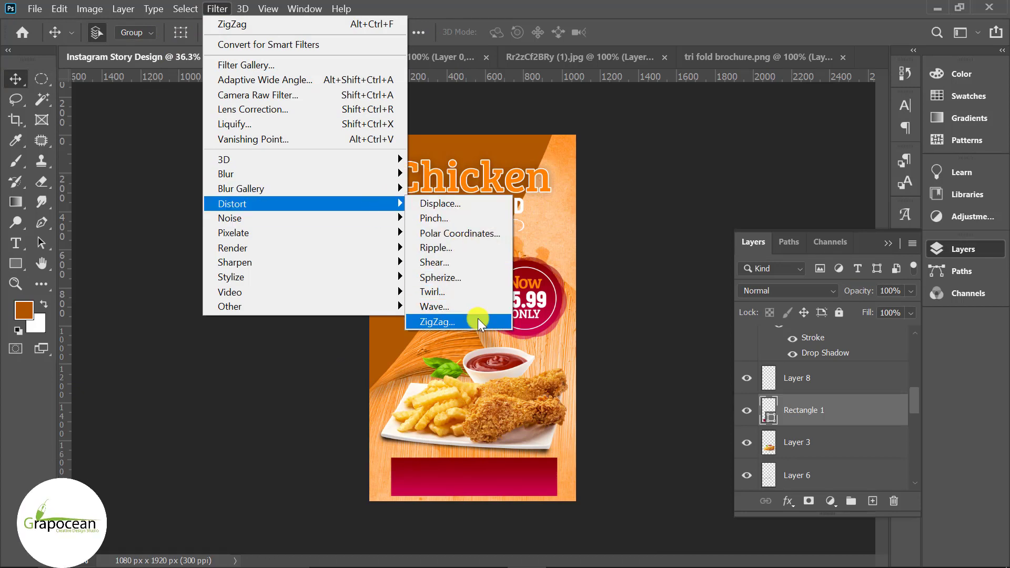
click(478, 321)
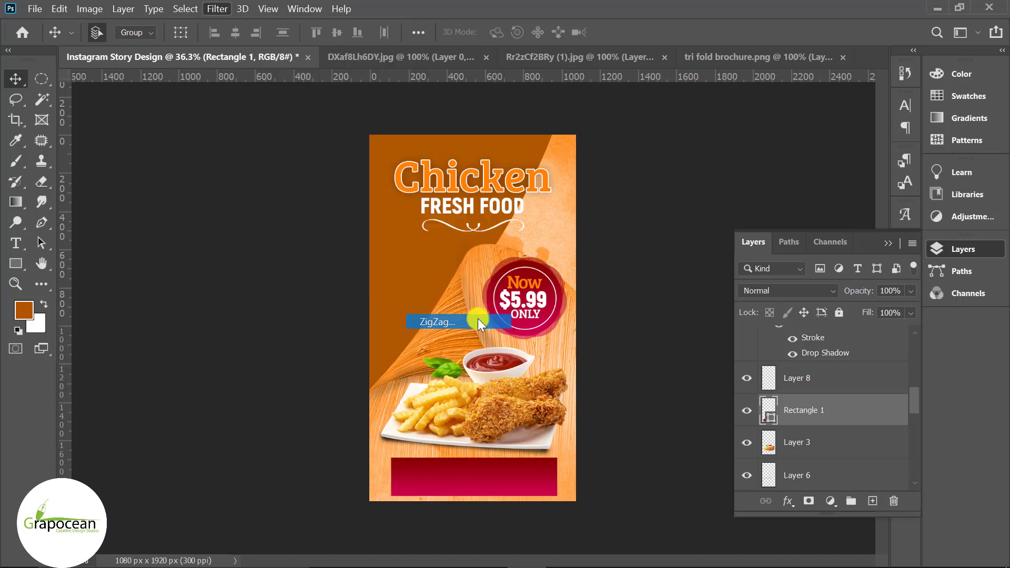
click(480, 230)
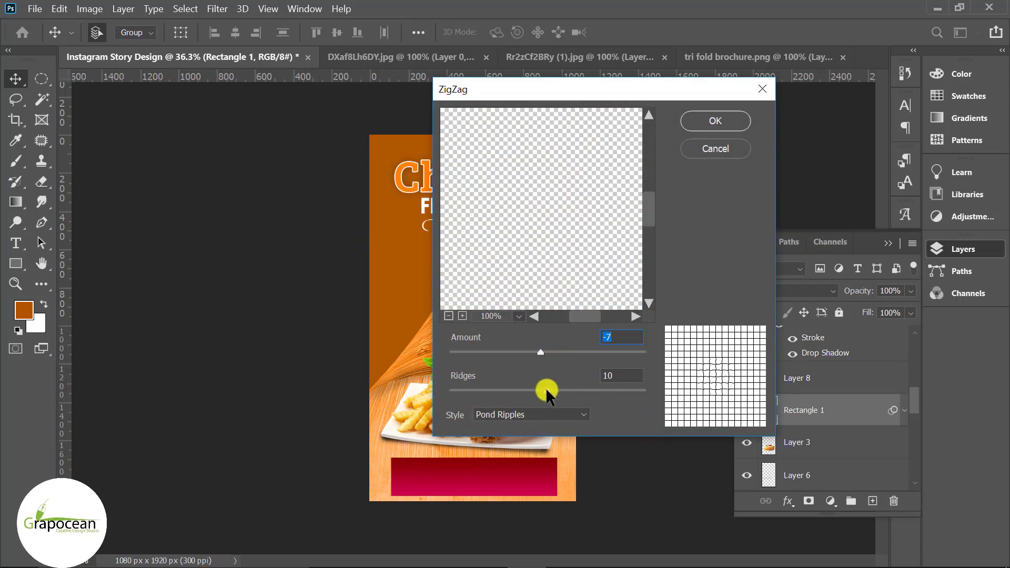
drag(592, 403, 586, 392)
mouse_move(540, 352)
mouse_down()
mouse_move(609, 354)
mouse_move(579, 357)
mouse_up()
click(713, 121)
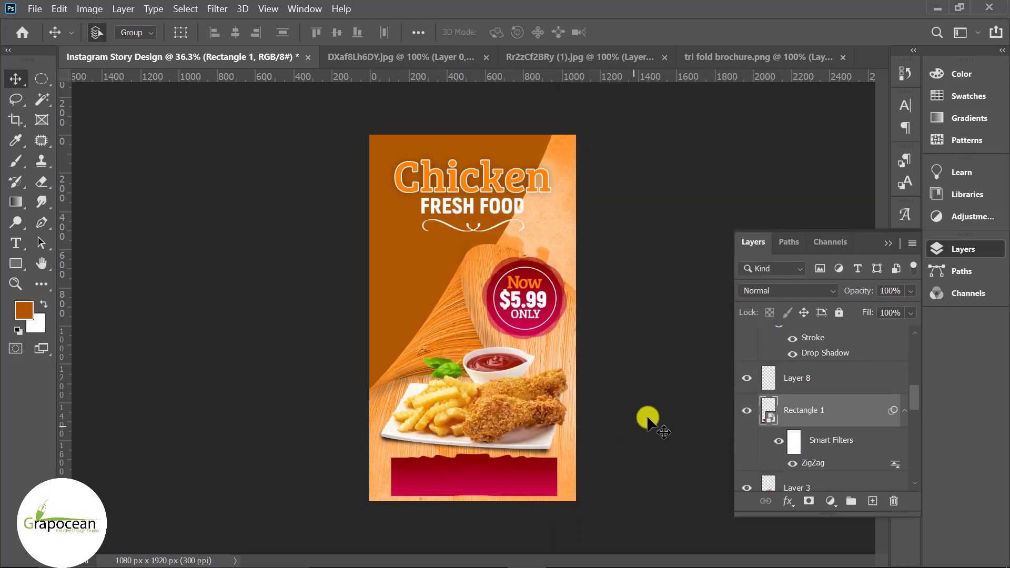
scroll(537, 468, up, 2)
- Type WELCOME on the red banner as a new layer above Ellipse 2
scroll(492, 474, up, 2)
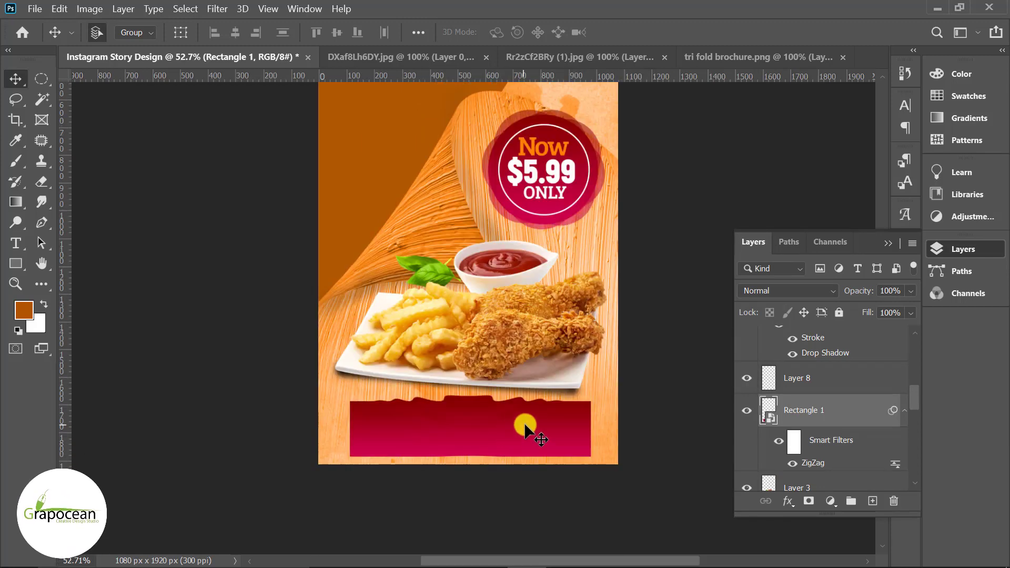
click(16, 243)
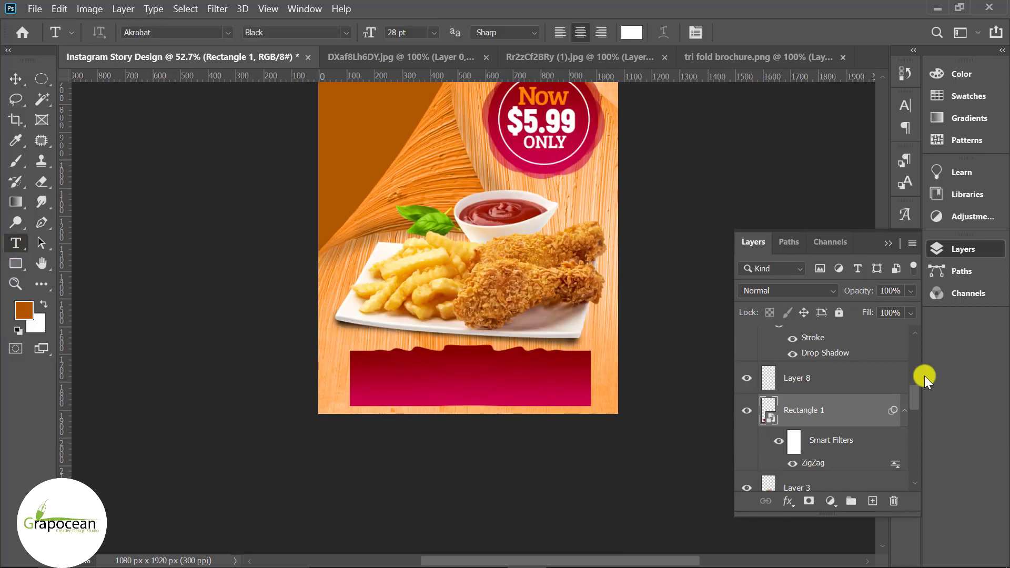
scroll(864, 384, up, 5)
scroll(840, 345, up, 3)
click(839, 342)
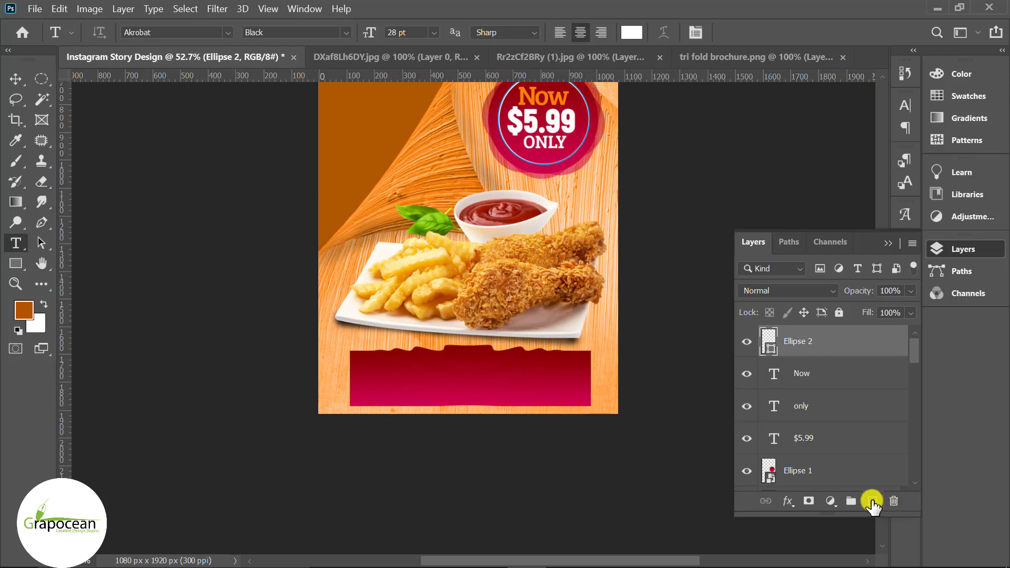
click(872, 501)
click(404, 383)
text(W)
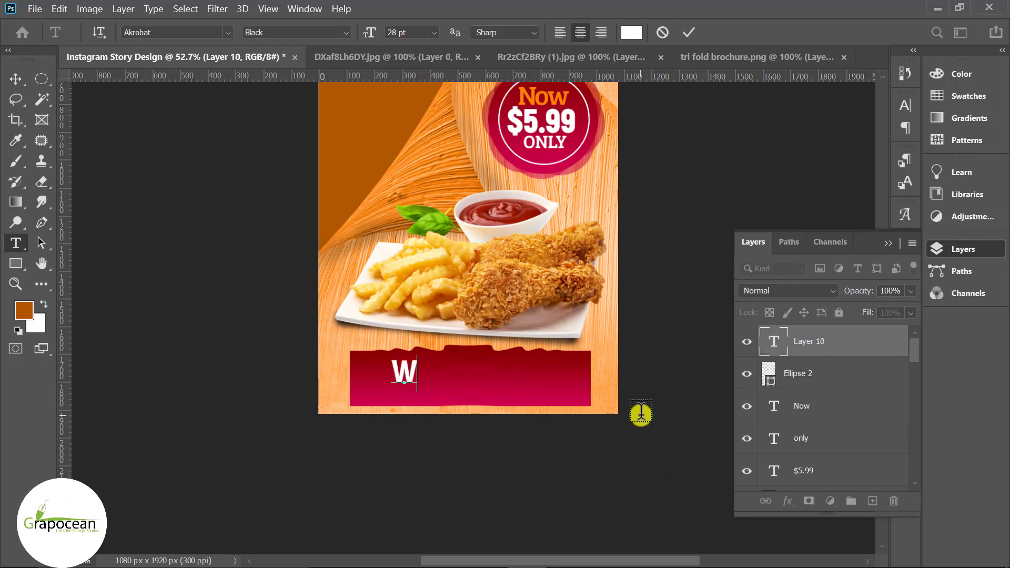
text(ELCO)
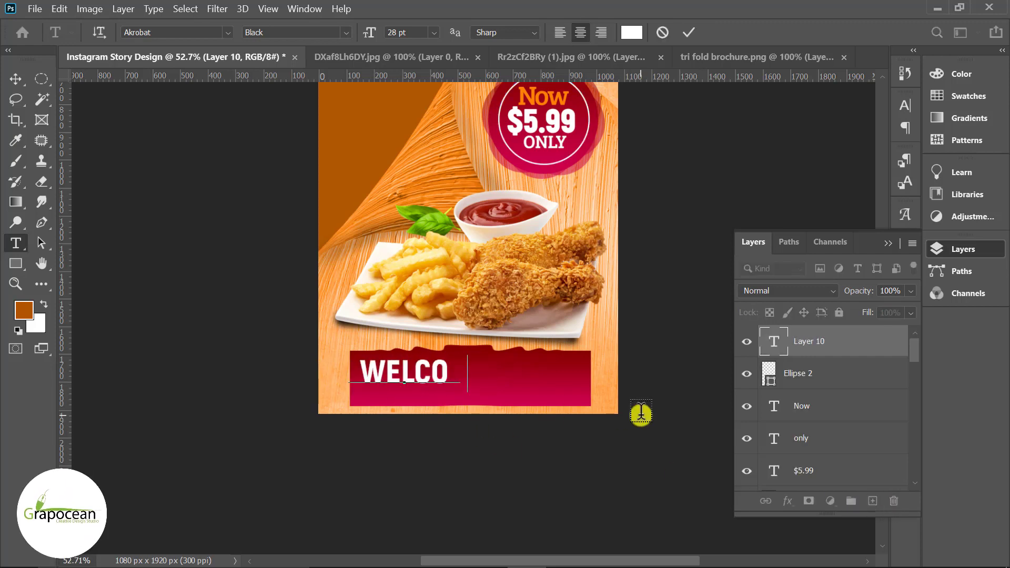
text(ME)
- Centre the WELCOME text on the red zigzag banner
click(16, 78)
drag(451, 371, 519, 374)
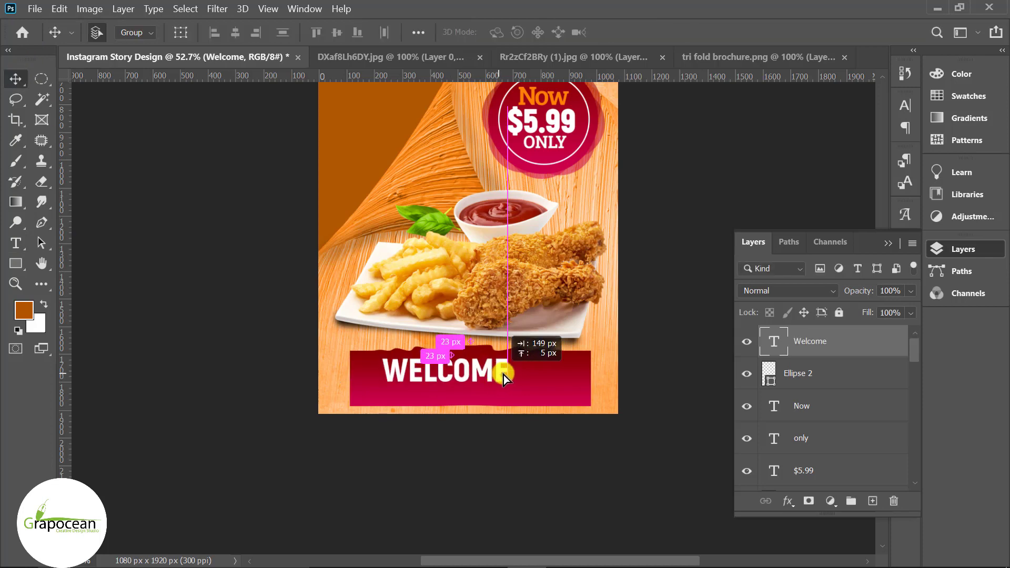
scroll(631, 485, down, 2)
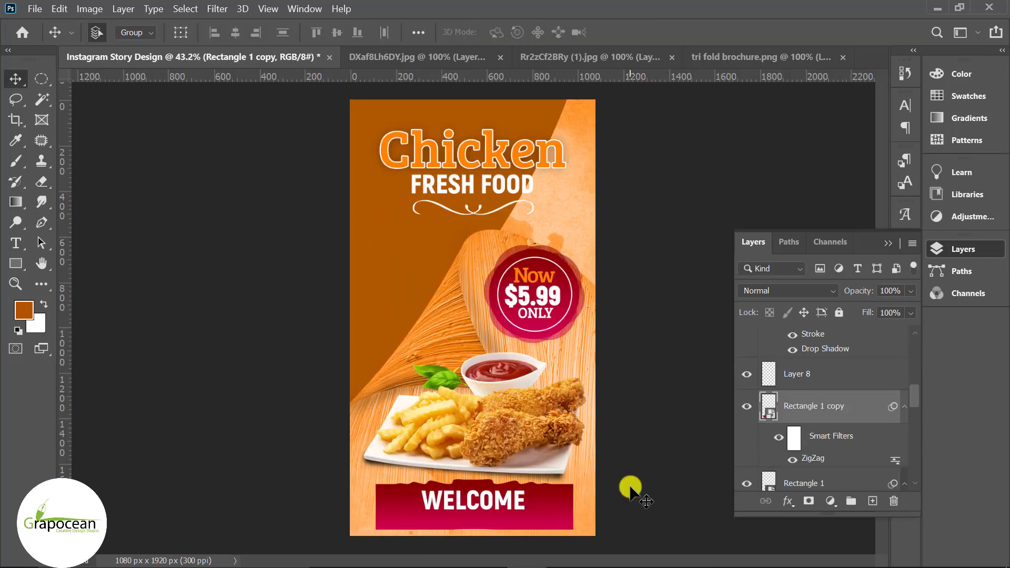
scroll(425, 506, up, 4)
scroll(425, 506, up, 2)
scroll(447, 452, up, 2)
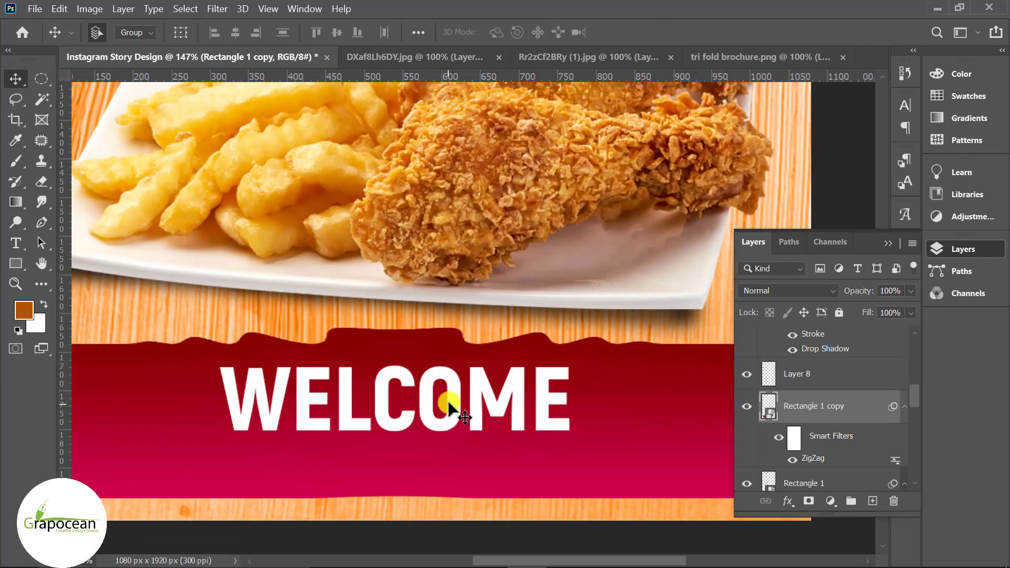
mouse_move(451, 406)
mouse_down()
mouse_move(450, 417)
mouse_move(447, 405)
mouse_up()
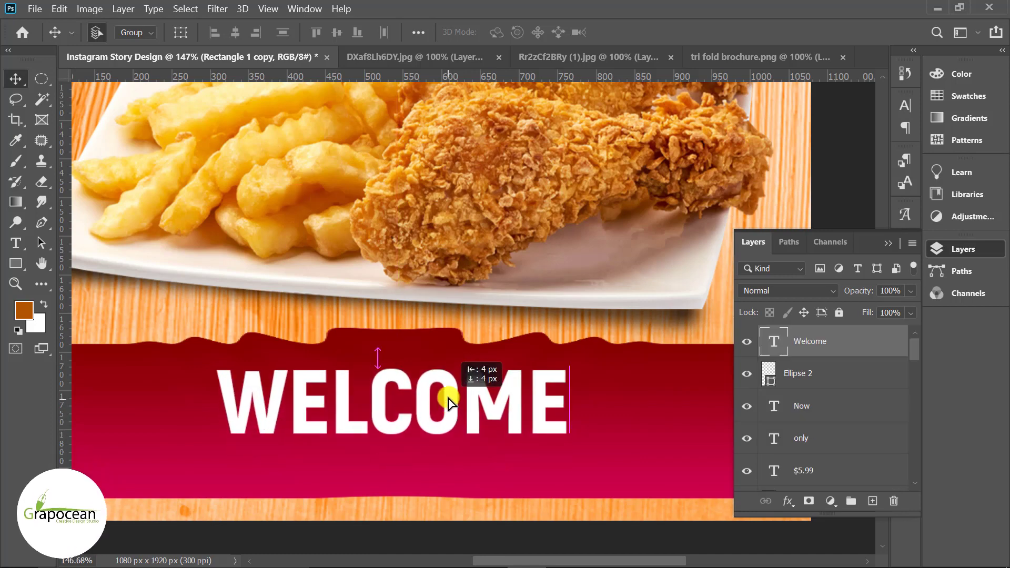
scroll(602, 449, down, 3)
scroll(646, 436, down, 3)
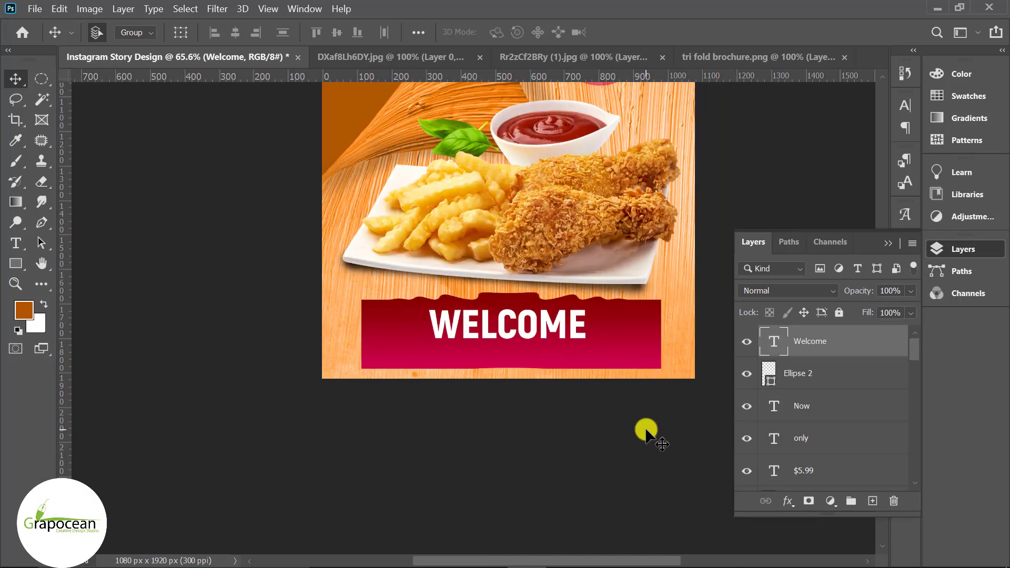
click(18, 244)
- Type the line TO OUR FOOD SHOP below WELCOME
click(479, 357)
key(BackSpace)
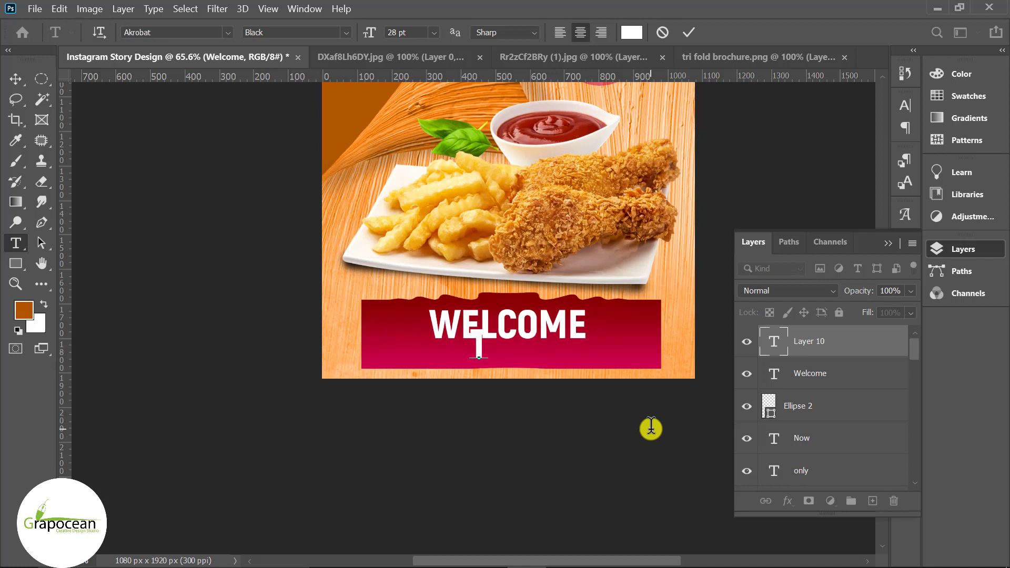
text(TOUR FOD)
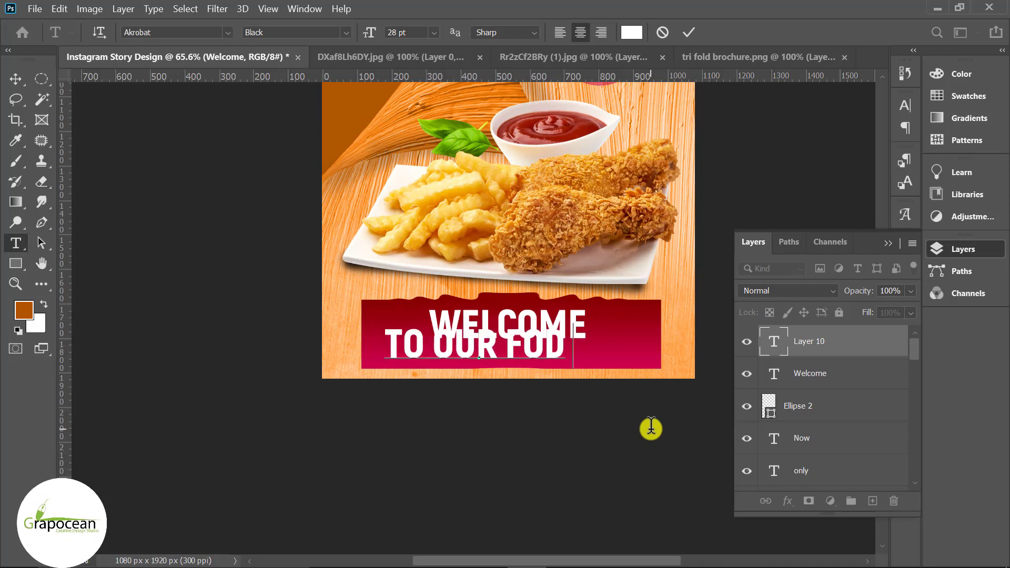
text( SHO)
key(BackSpace)
key(BackSpace)
key(BackSpace)
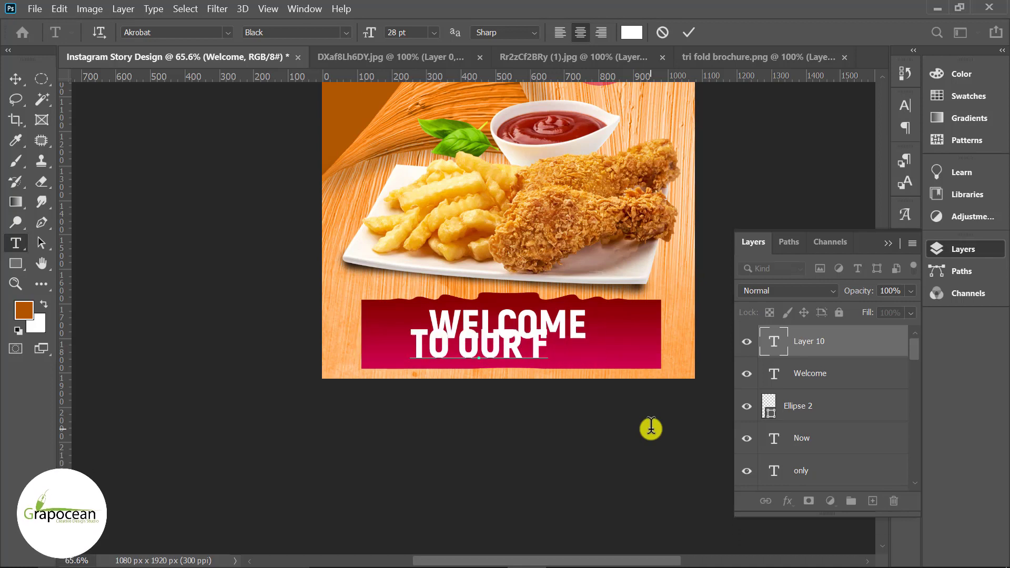
text(OOD)
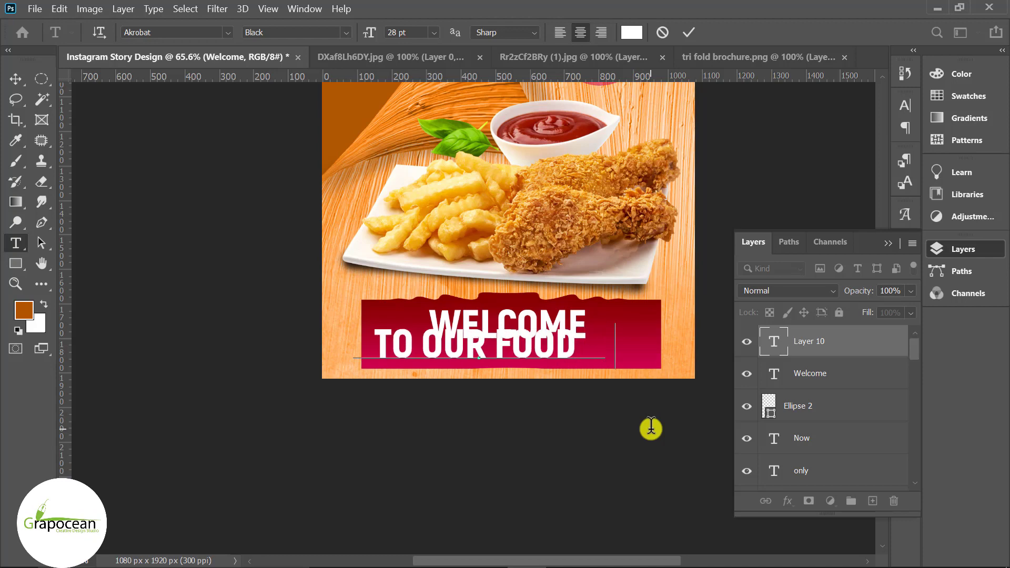
text( SHOP)
- Style the line as centre-aligned 15 pt Bree Serif in orange sampled from the chicken
key(ctrl+a)
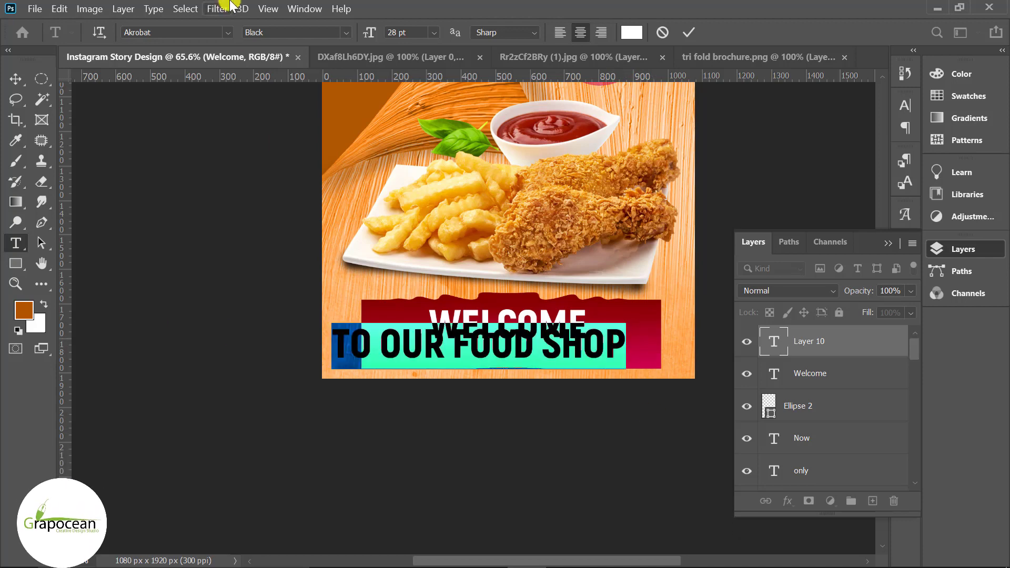
click(227, 32)
click(293, 79)
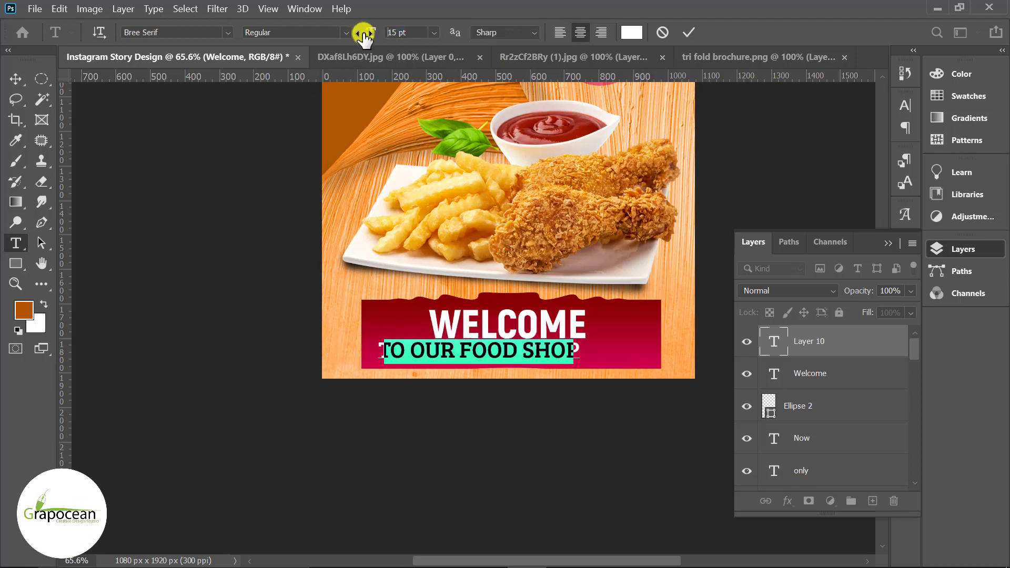
drag(377, 36, 362, 31)
click(579, 33)
click(631, 32)
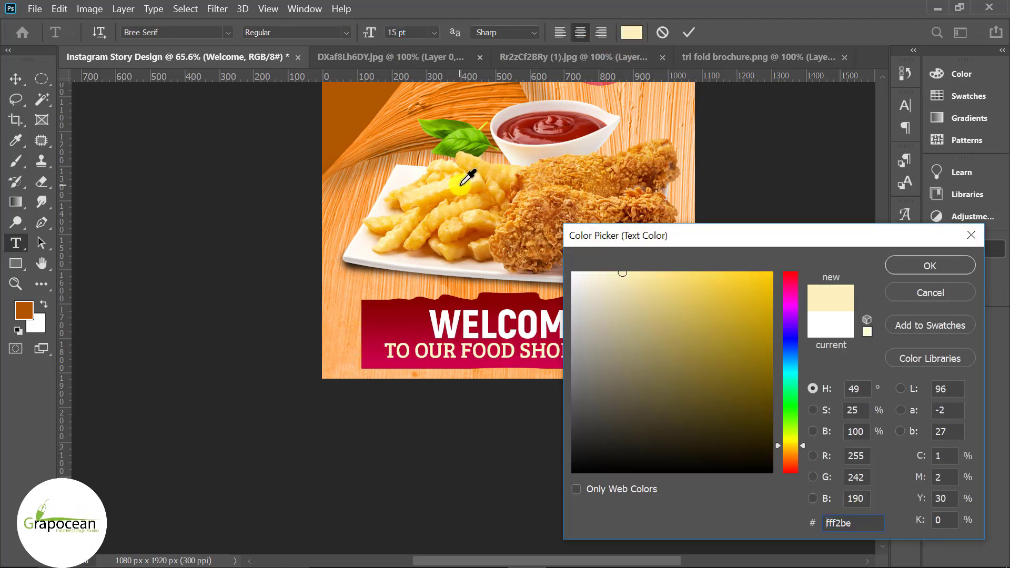
click(517, 183)
click(568, 165)
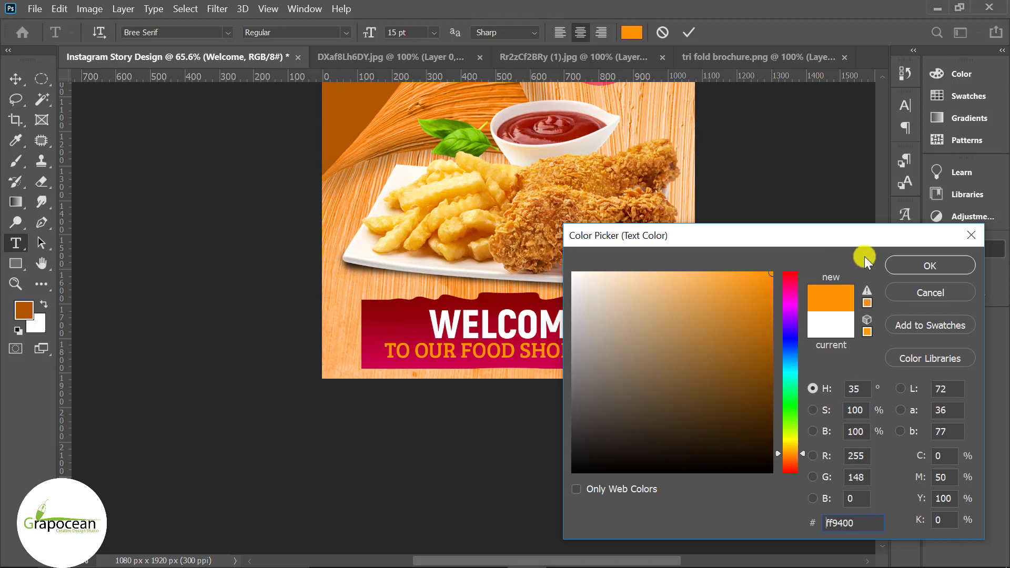
click(918, 267)
- Scale the TO OUR FOOD SHOP line to about 124% and centre it under WELCOME
click(15, 79)
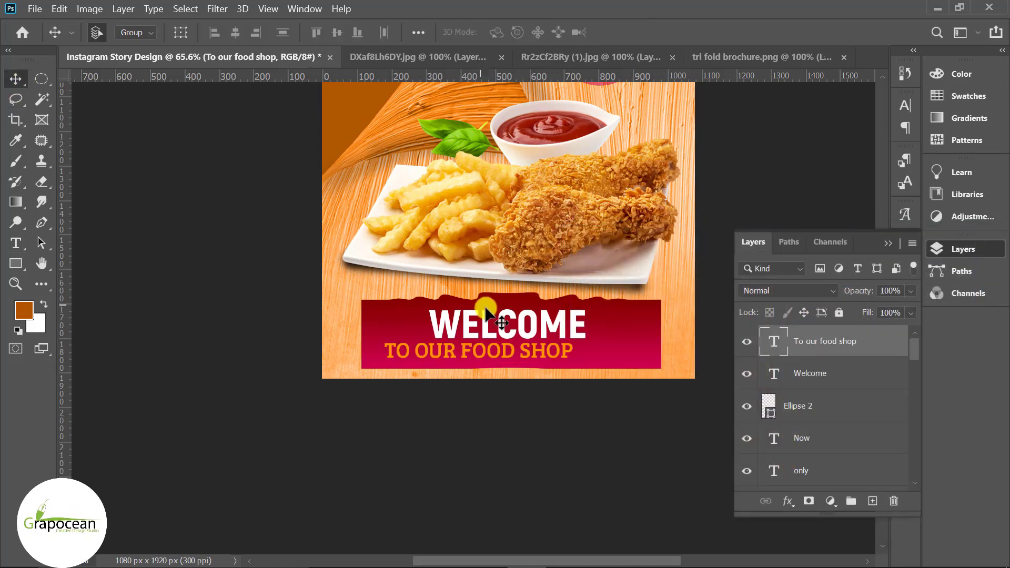
drag(552, 356, 580, 358)
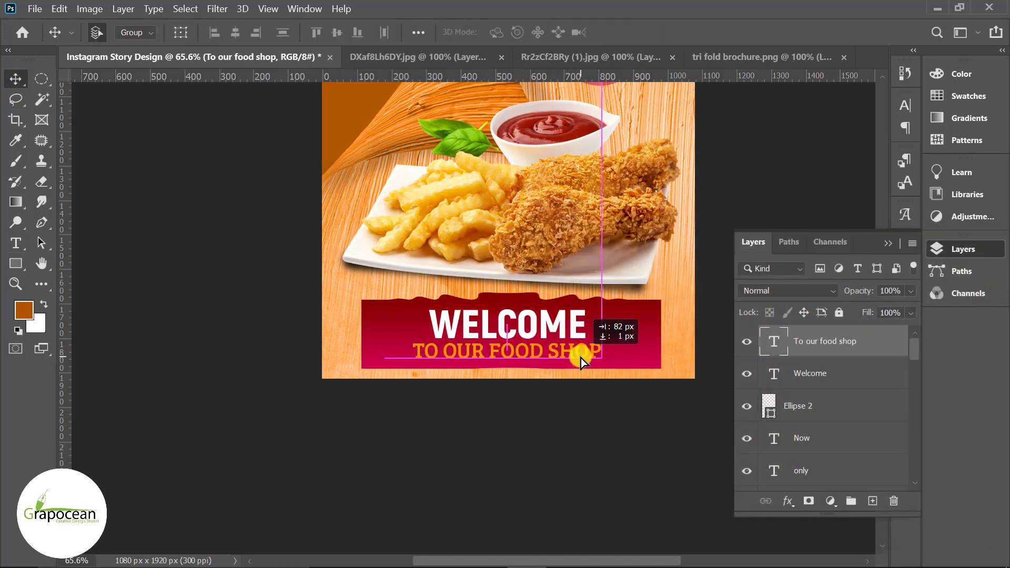
key(ctrl+t)
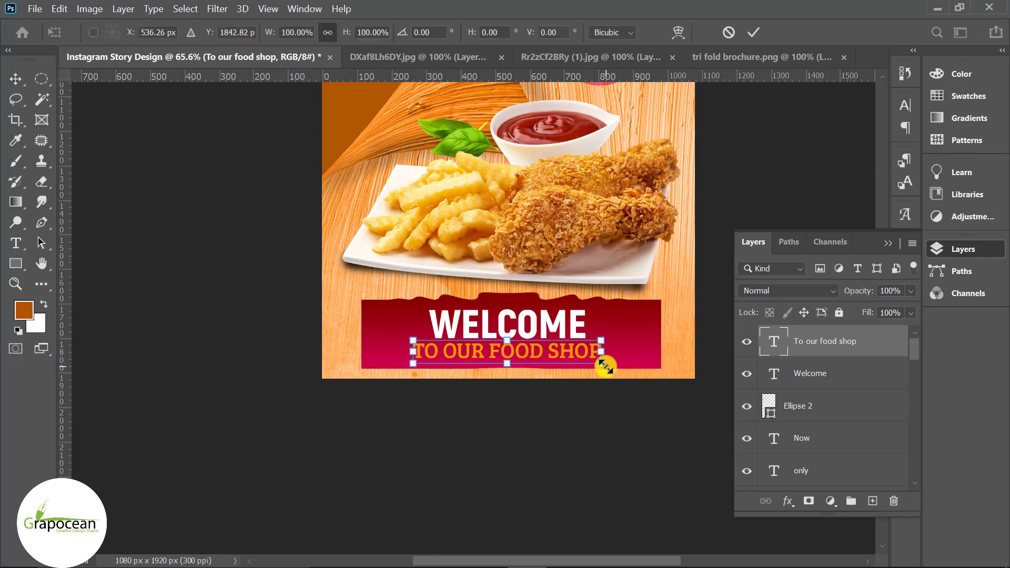
drag(605, 362, 624, 372)
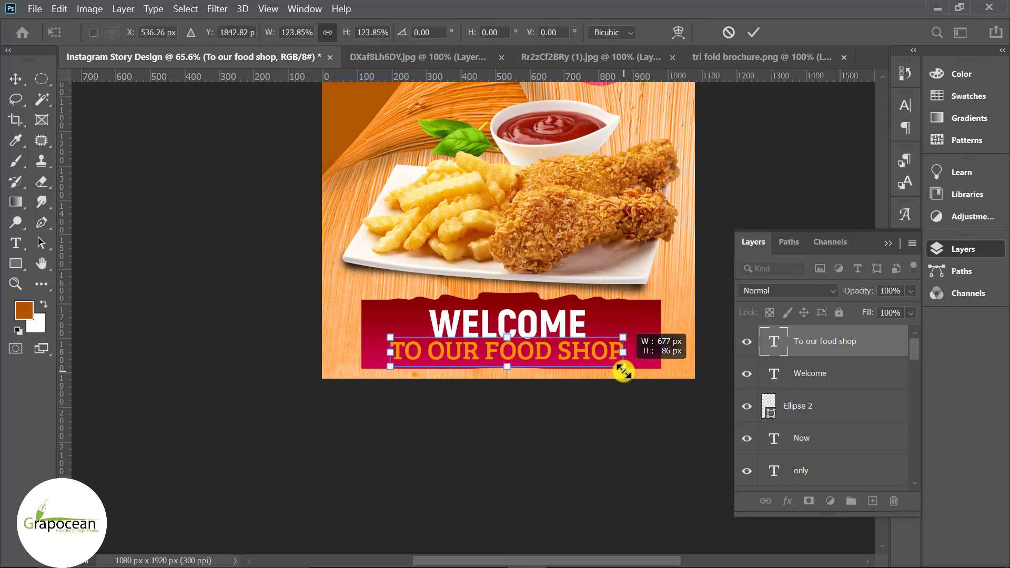
click(753, 33)
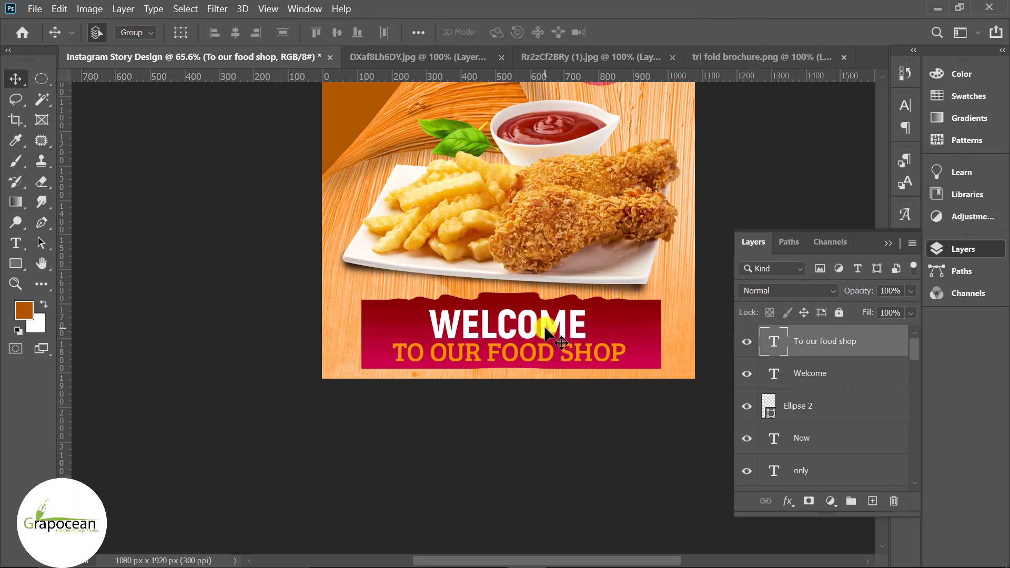
click(545, 332)
drag(606, 363, 607, 362)
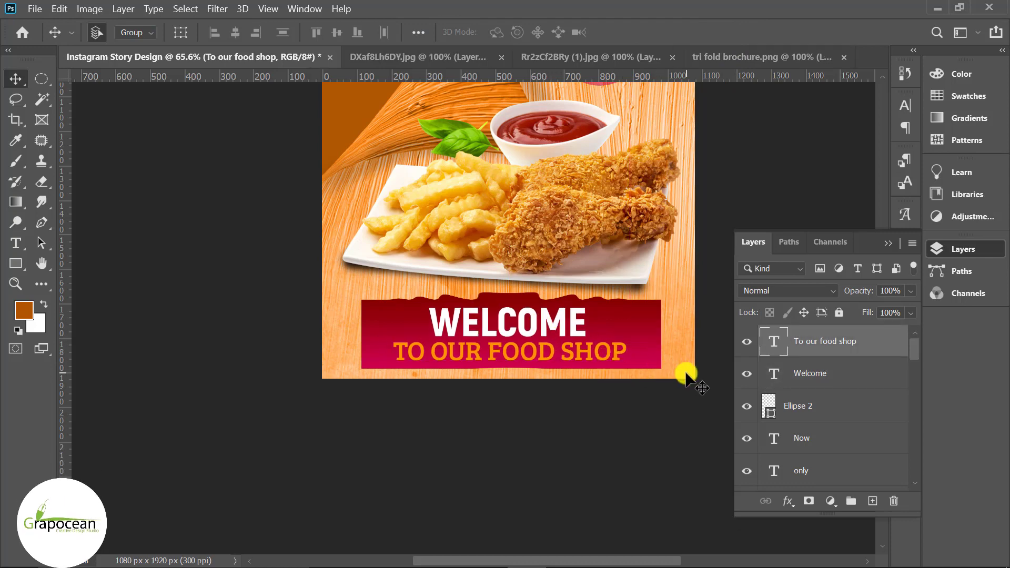